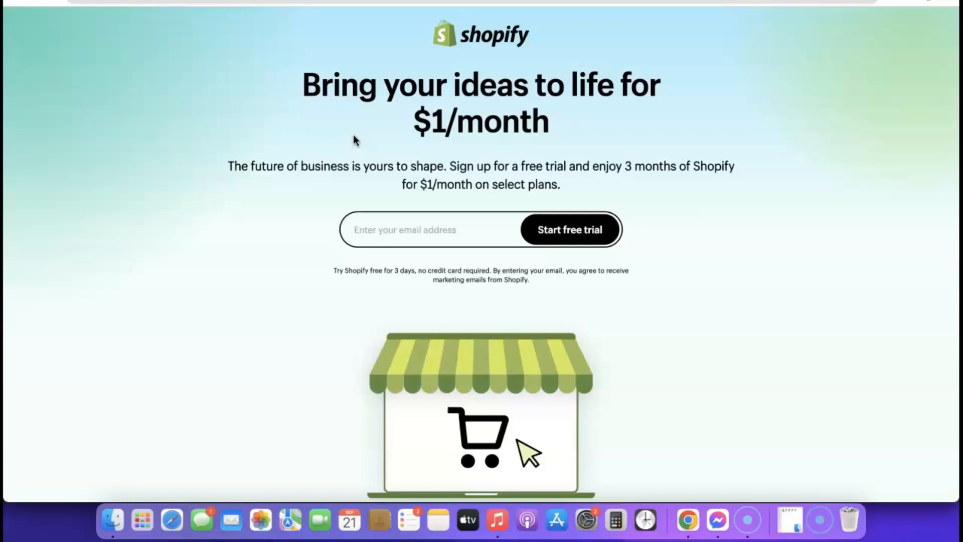
# - Start a Shopify free trial using a saved e-mail address from autofill
pyautogui.click(393, 229)
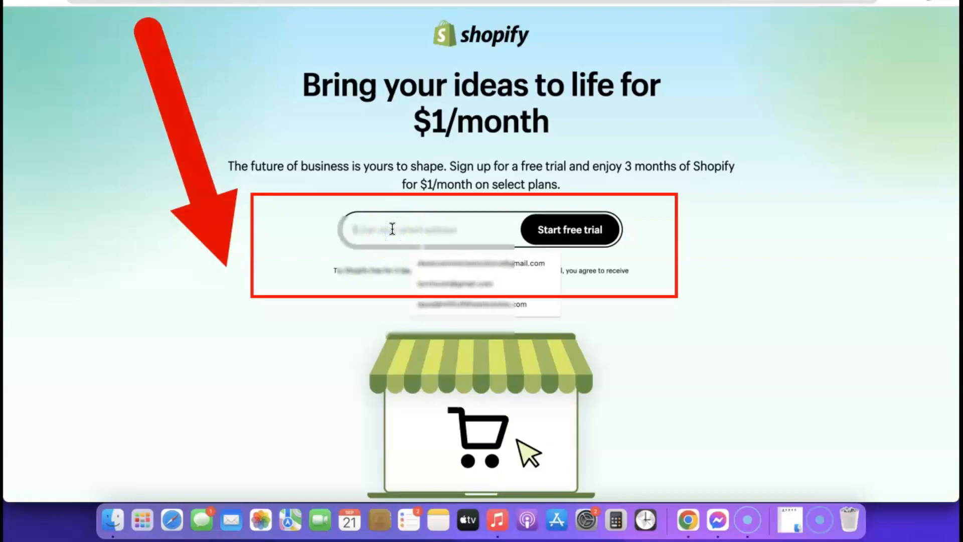
pyautogui.click(443, 263)
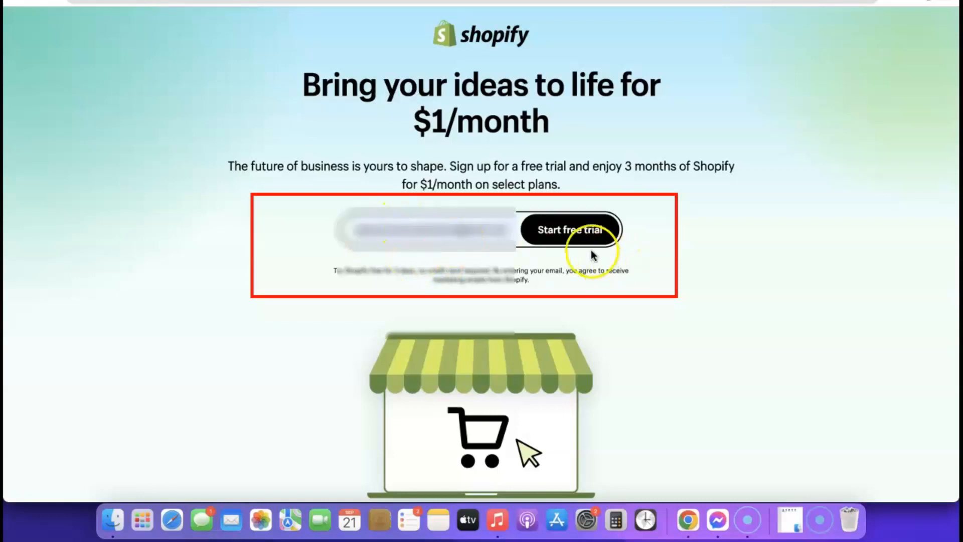
pyautogui.click(575, 232)
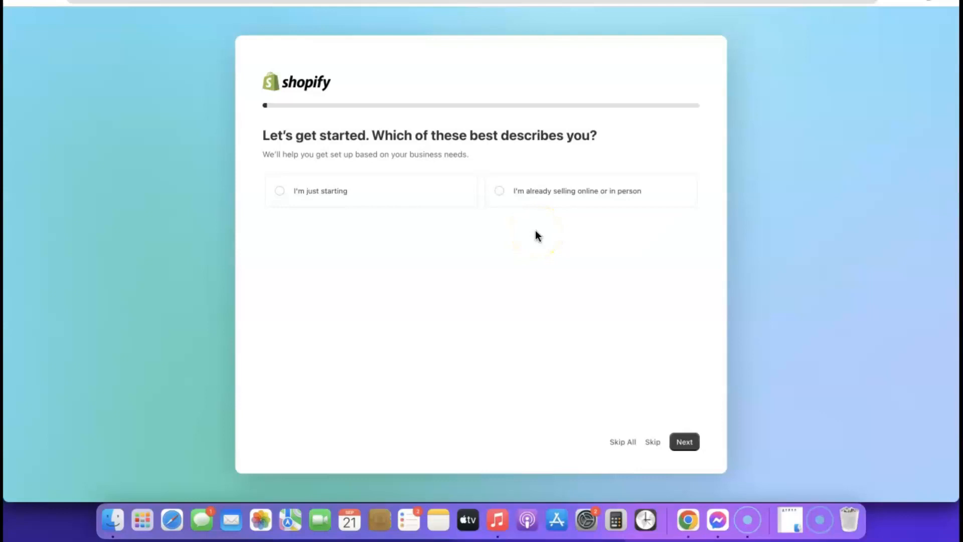
# - Answer that you're just starting and will sell through an online store
pyautogui.click(279, 201)
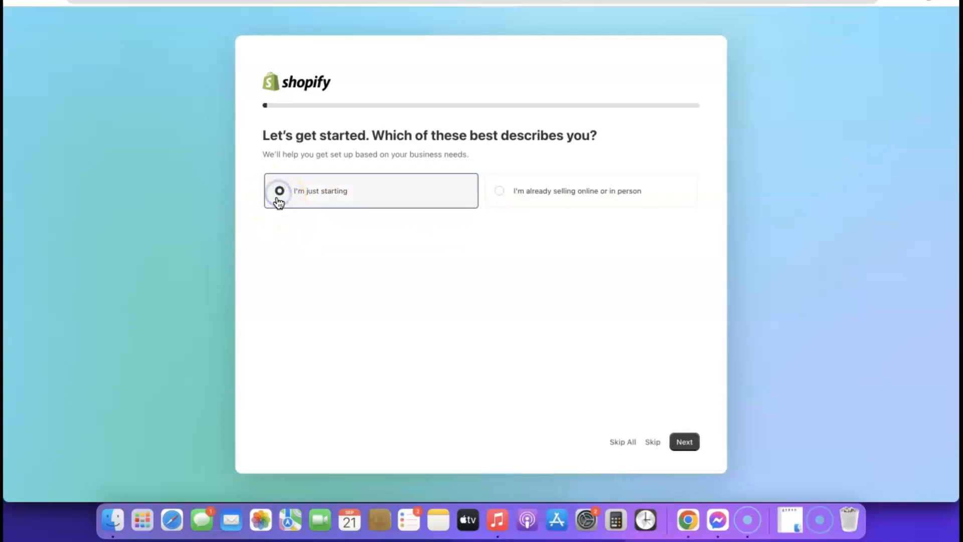
pyautogui.click(690, 449)
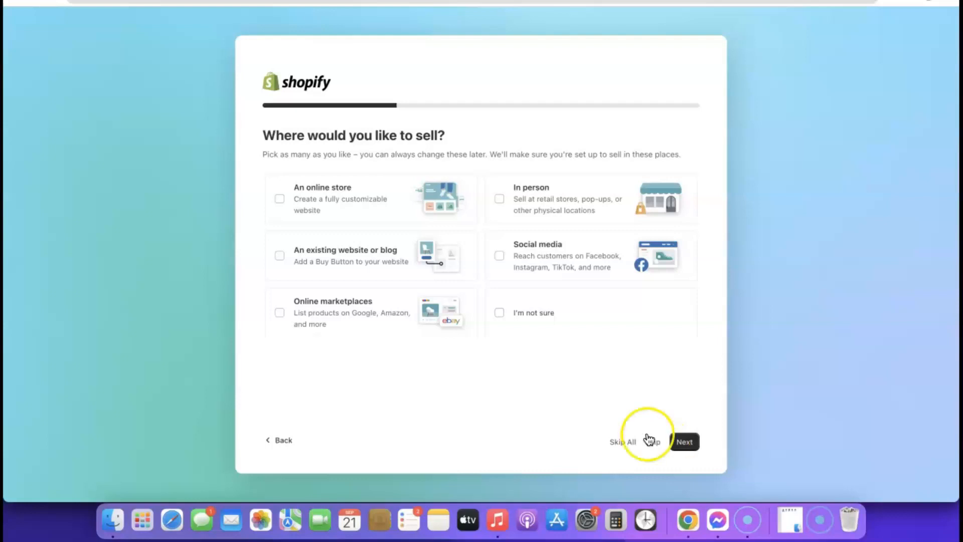
pyautogui.rightClick(280, 198)
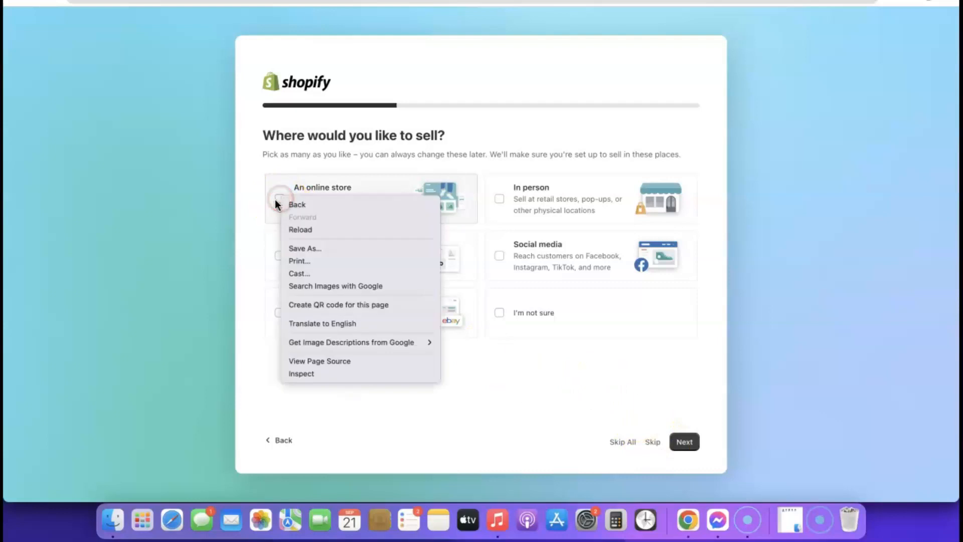
pyautogui.click(280, 198)
pyautogui.click(279, 198)
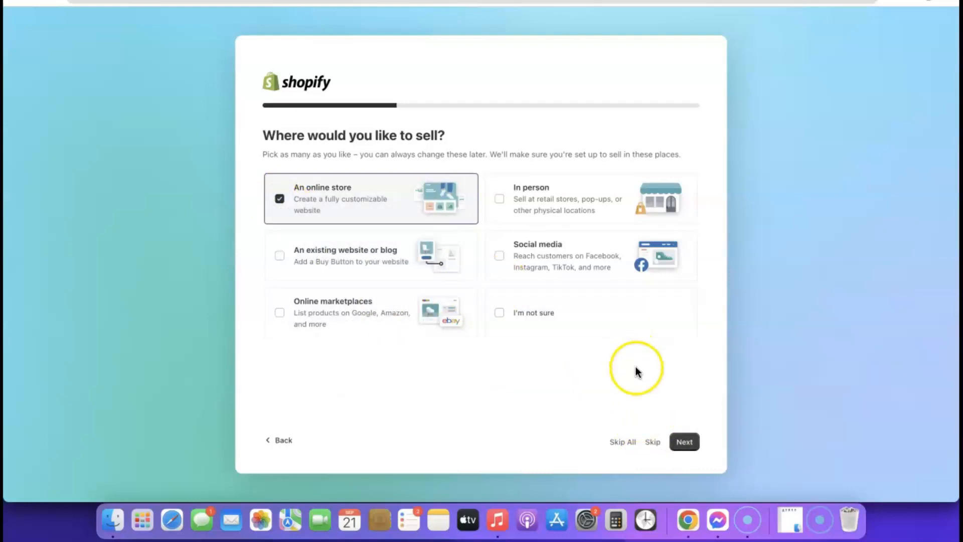
pyautogui.click(684, 442)
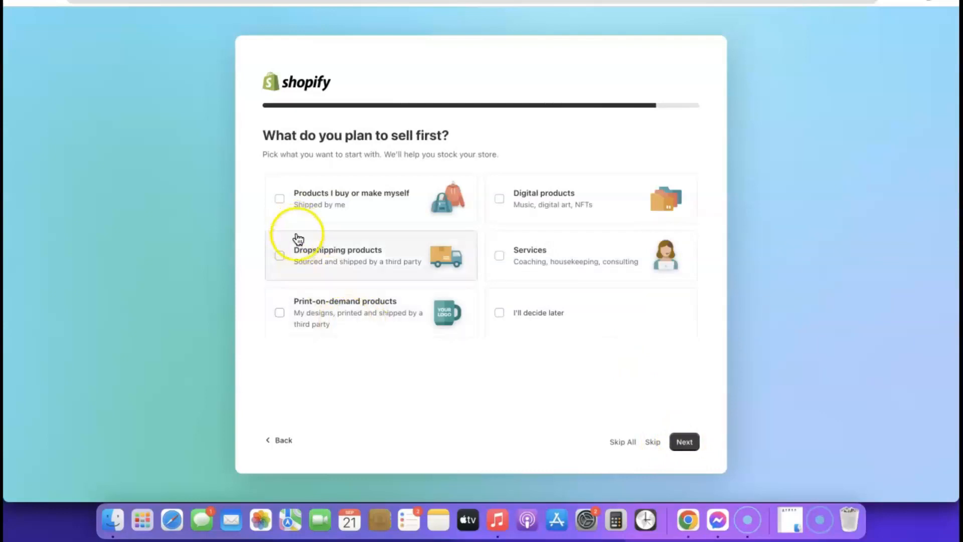
# - Choose dropshipping products and keep Nigeria as the business location
pyautogui.click(280, 258)
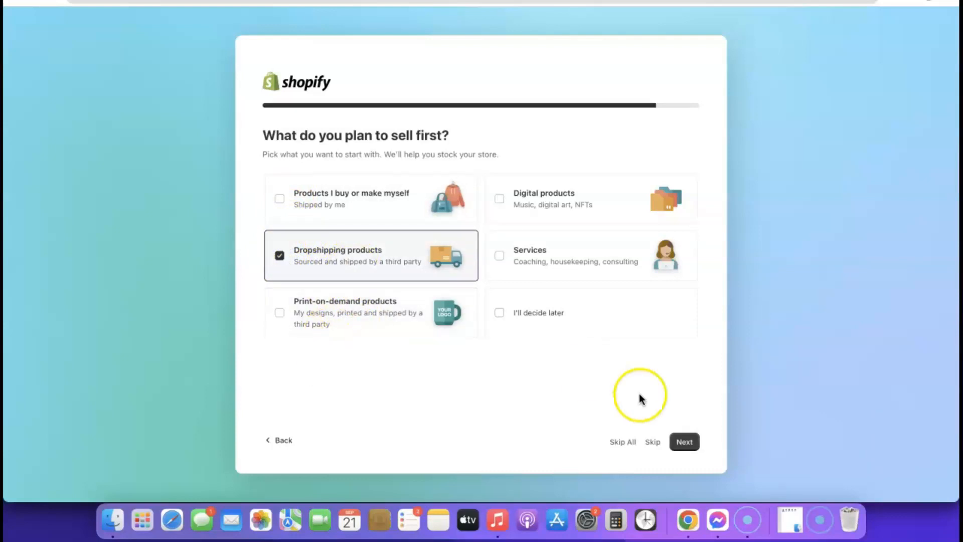
pyautogui.click(684, 443)
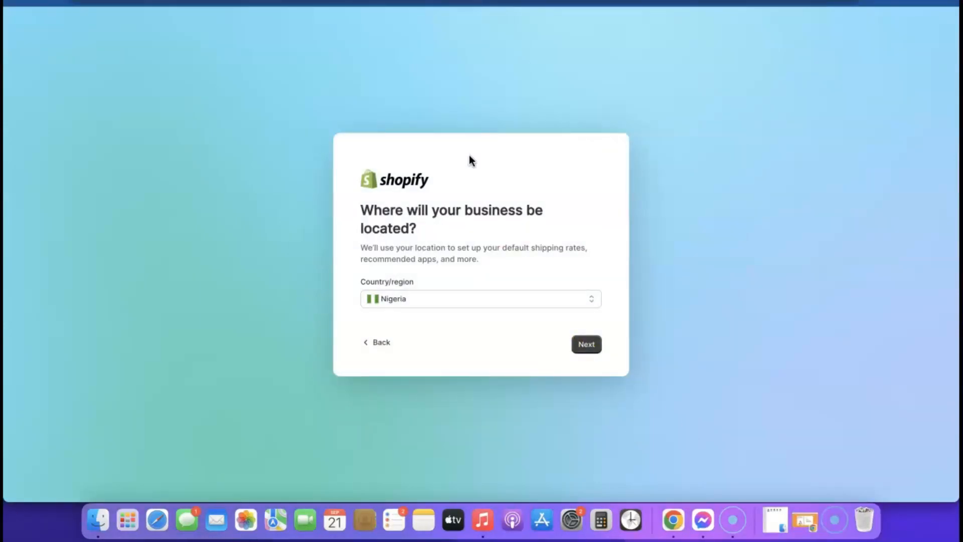
pyautogui.click(542, 303)
pyautogui.click(549, 300)
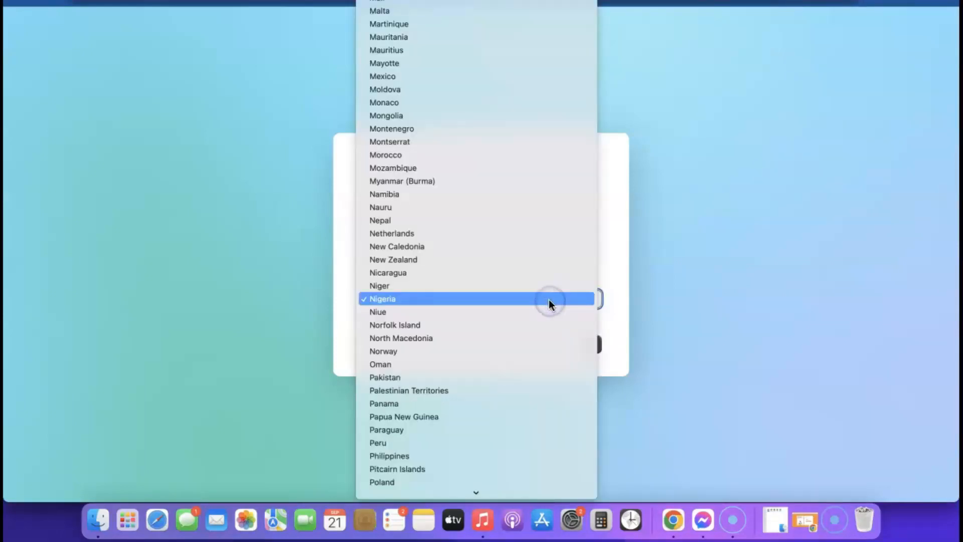
pyautogui.click(662, 302)
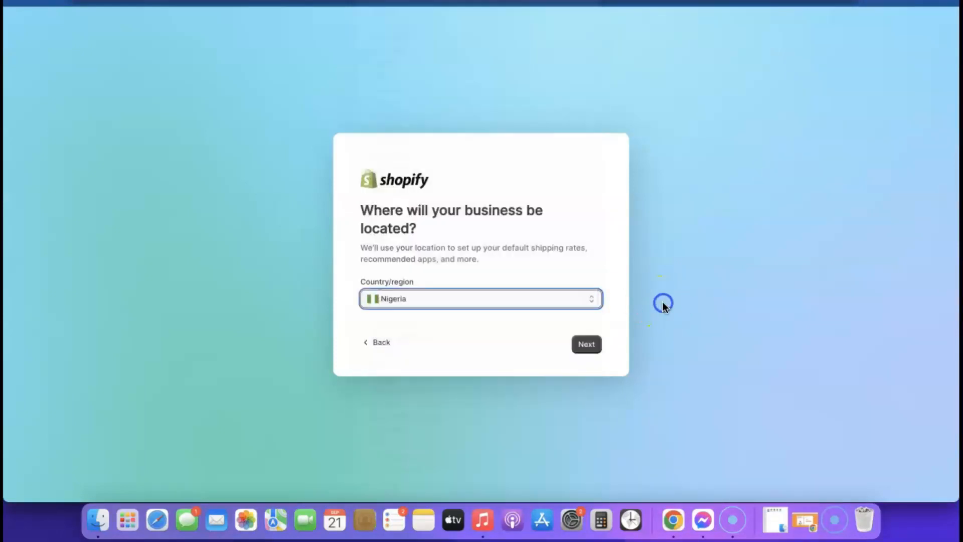
pyautogui.click(586, 344)
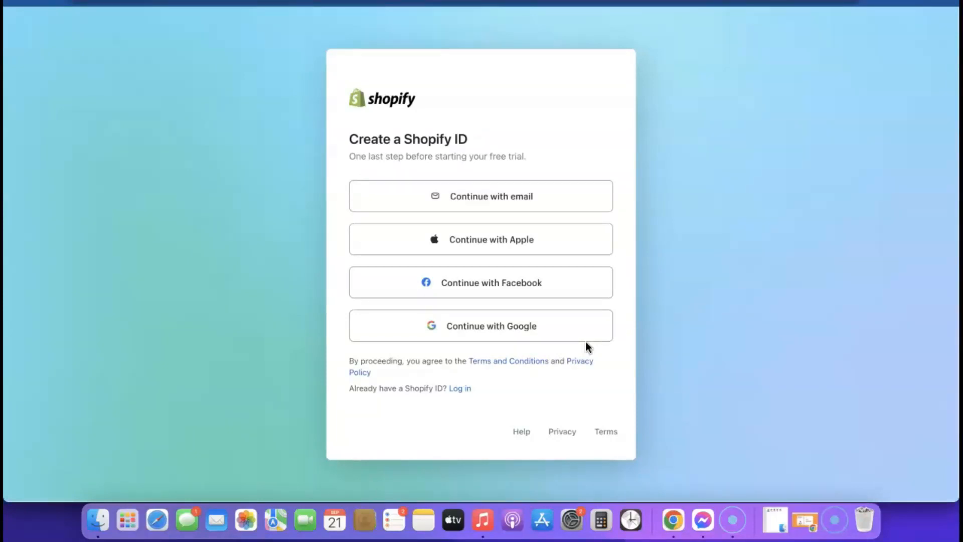
# - Sign up with e-mail using Chrome's suggested strong password and create the Shopify ID
pyautogui.click(483, 201)
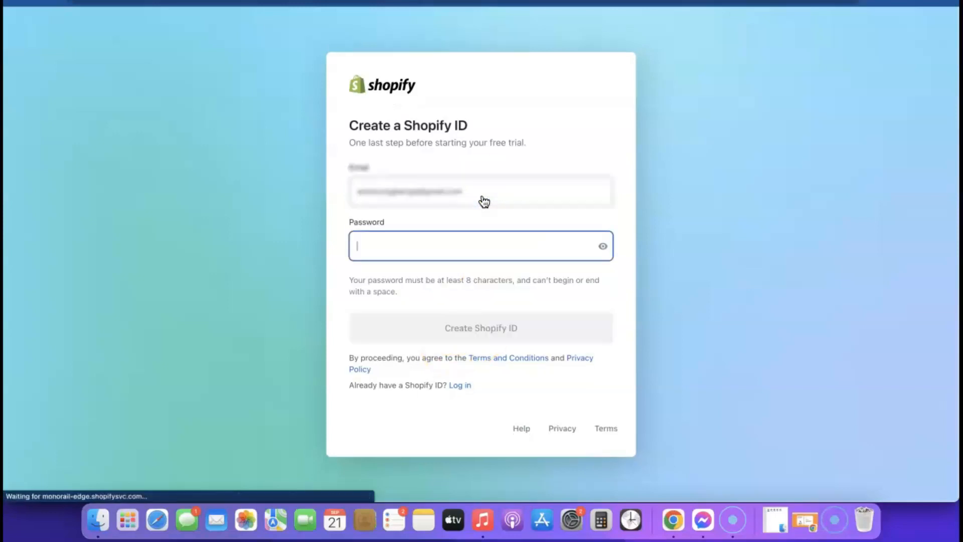
pyautogui.click(518, 247)
pyautogui.click(516, 278)
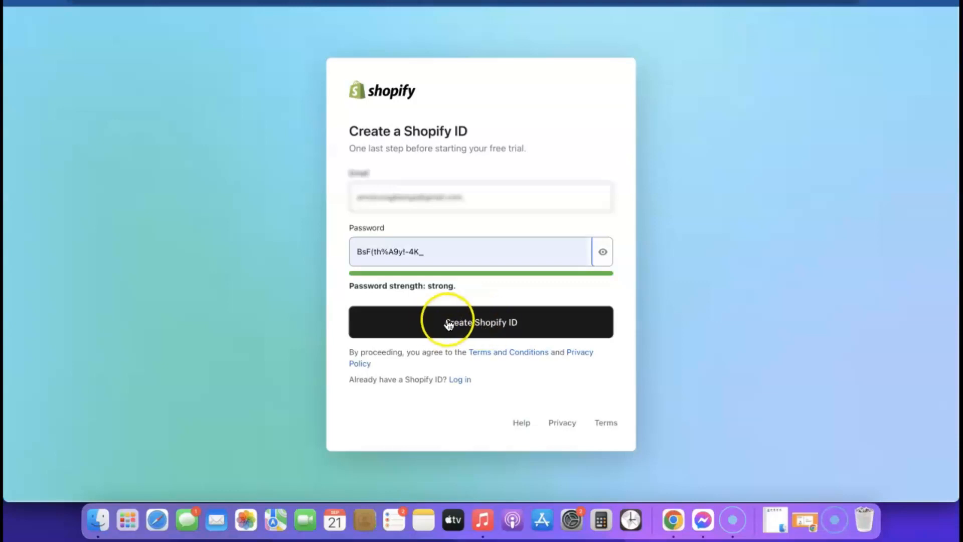
pyautogui.click(479, 324)
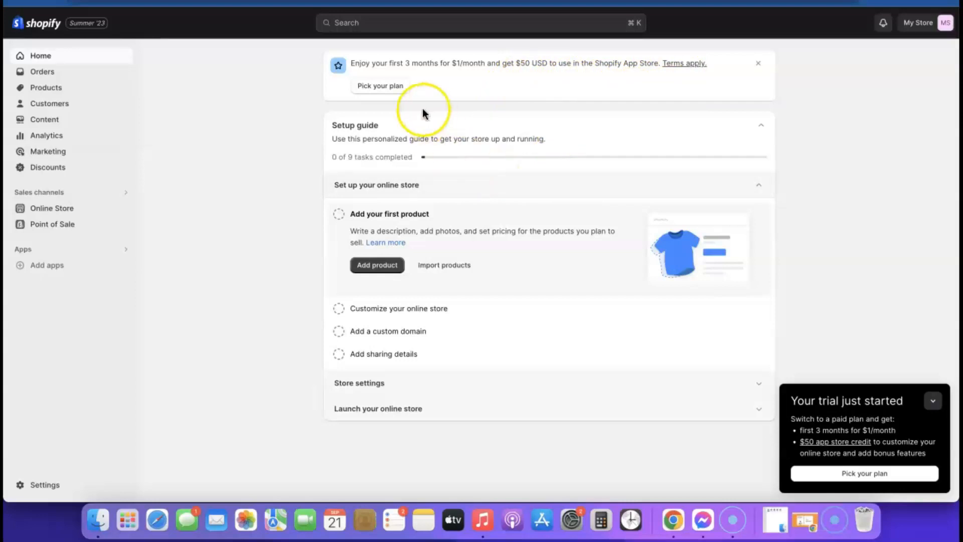
# - After looking over Home and Online Store Themes, choose the Basic plan at $1/month
pyautogui.click(386, 90)
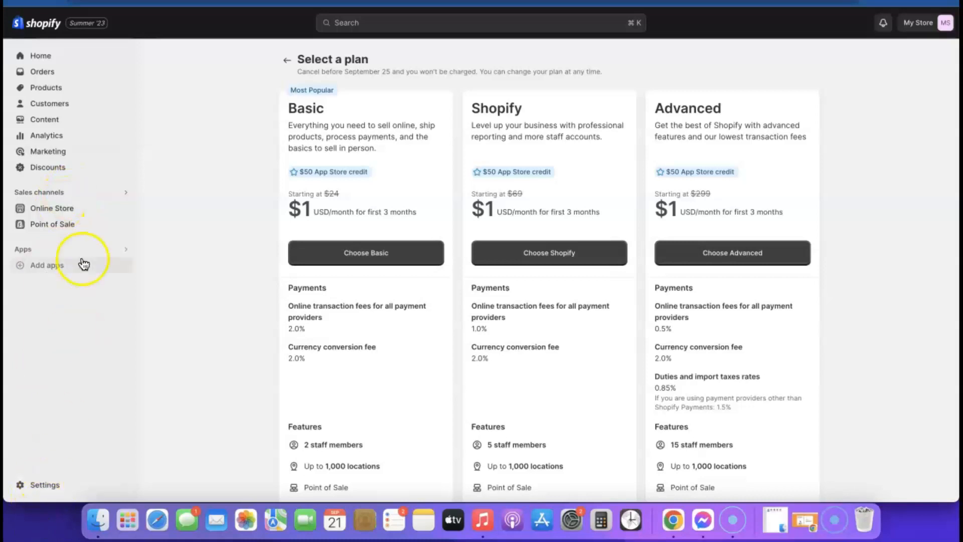
pyautogui.click(40, 56)
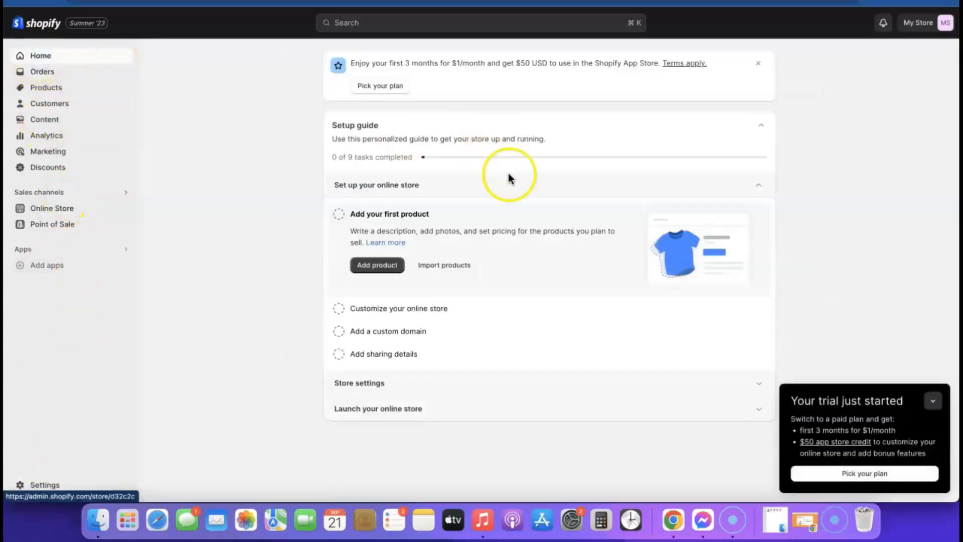
pyautogui.click(47, 211)
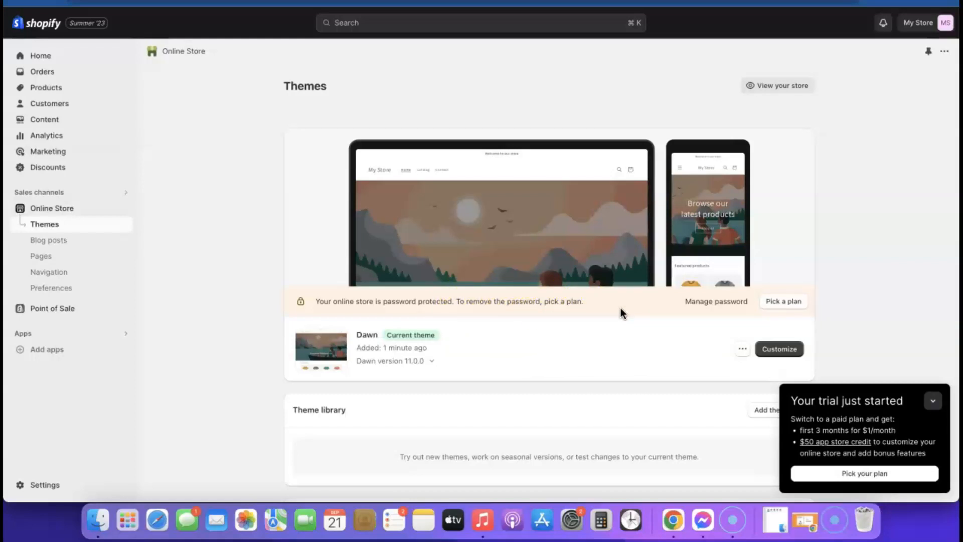
pyautogui.click(772, 303)
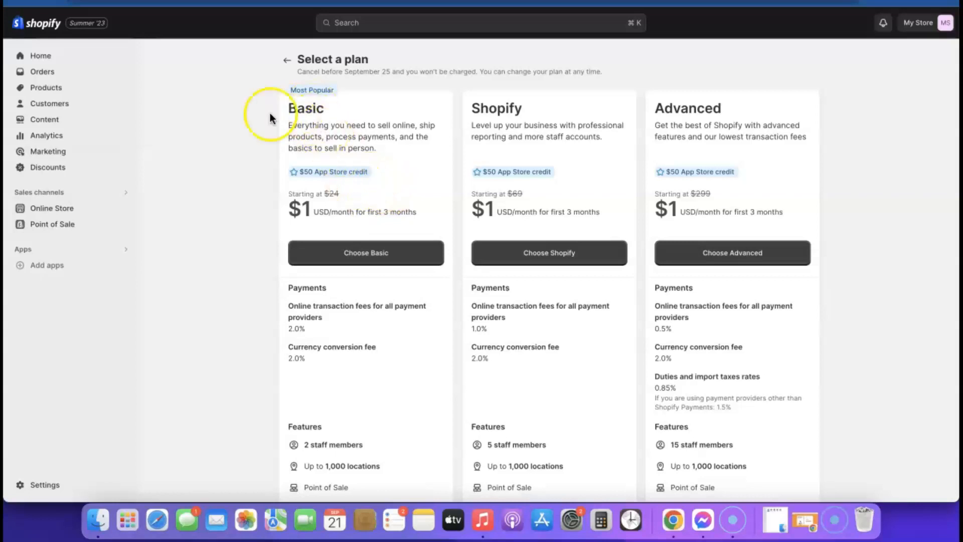
pyautogui.click(364, 256)
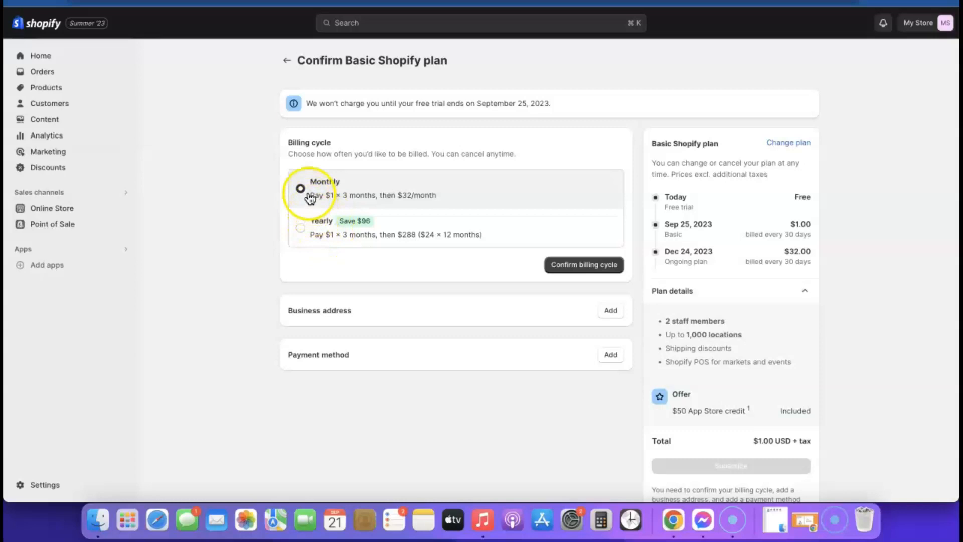
# - Confirm monthly billing, save the business address with the owner's name, and add a Visa card
pyautogui.click(579, 270)
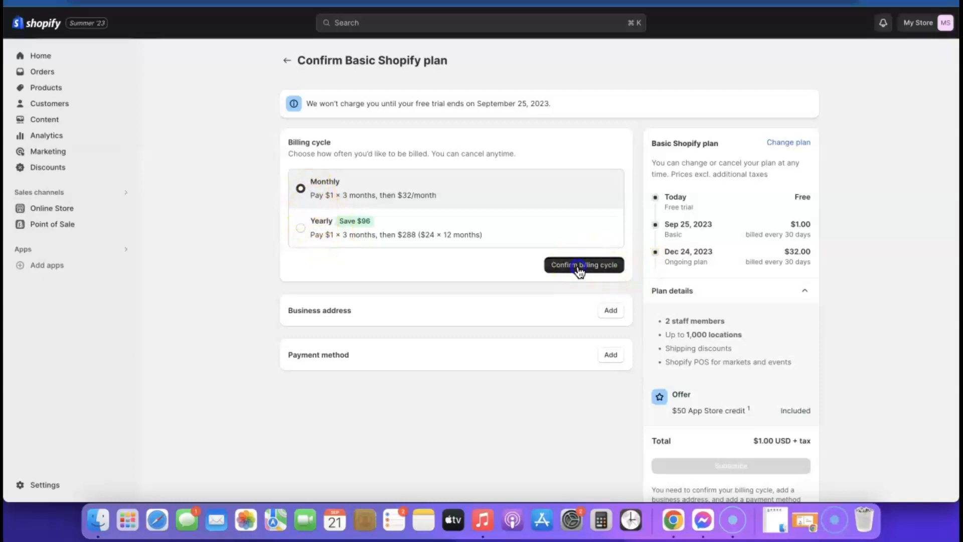
pyautogui.scroll(-3, 570, 244)
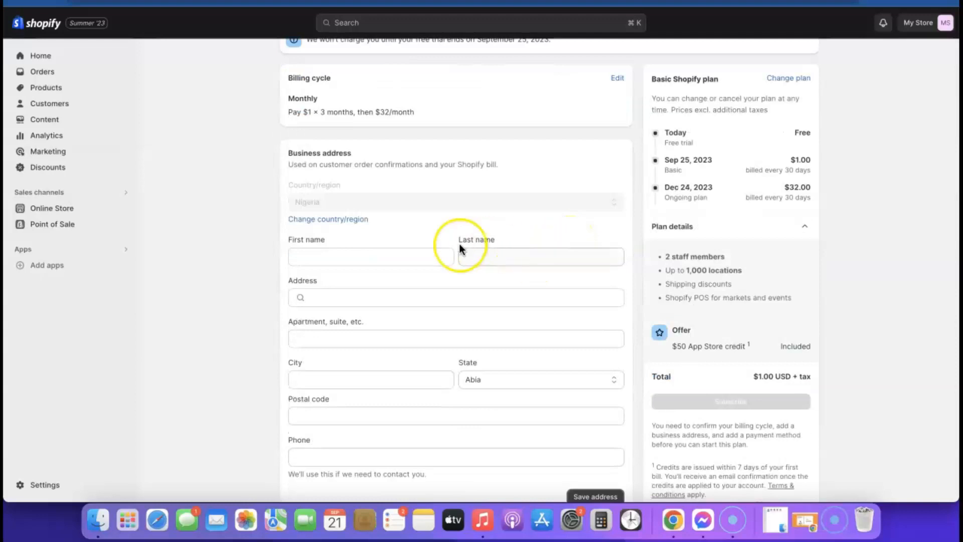
pyautogui.click(351, 253)
pyautogui.click(523, 255)
pyautogui.click(490, 296)
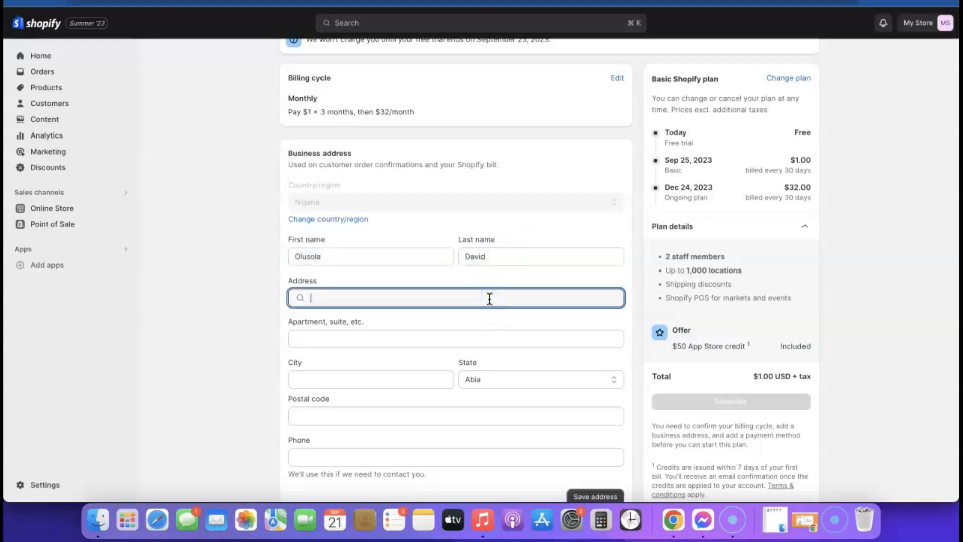
pyautogui.click(420, 290)
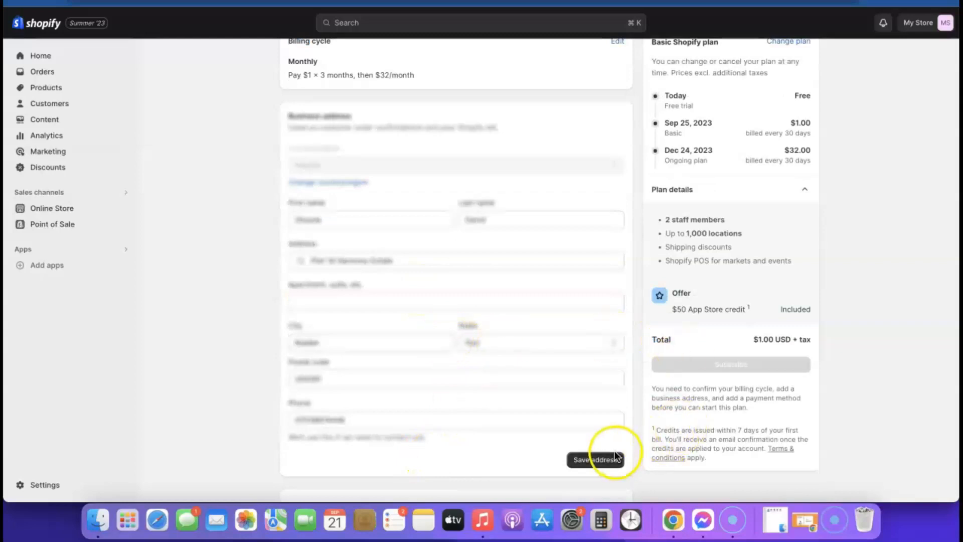
pyautogui.click(607, 463)
pyautogui.click(478, 315)
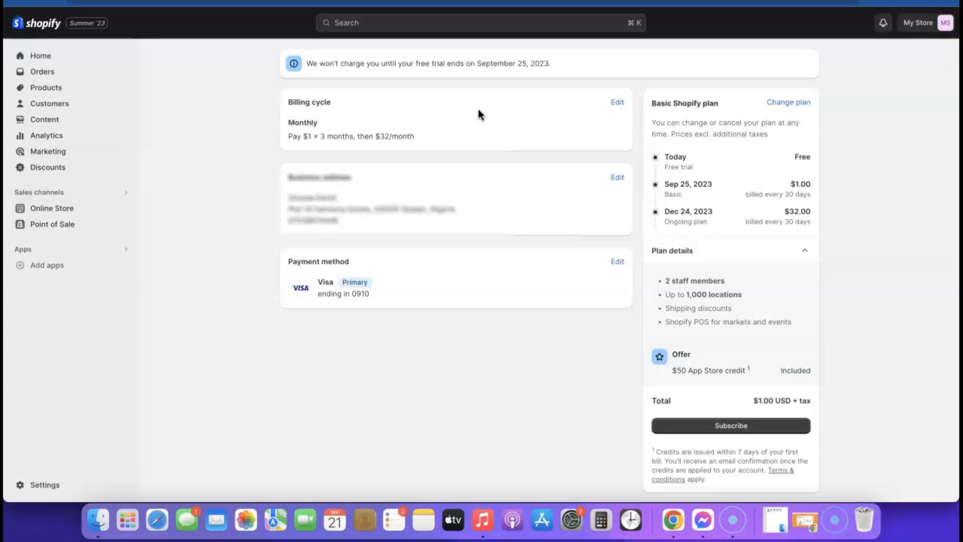
# - Subscribe to the Basic plan and decline the POS Pro add-on
pyautogui.scroll(-1, 755, 163)
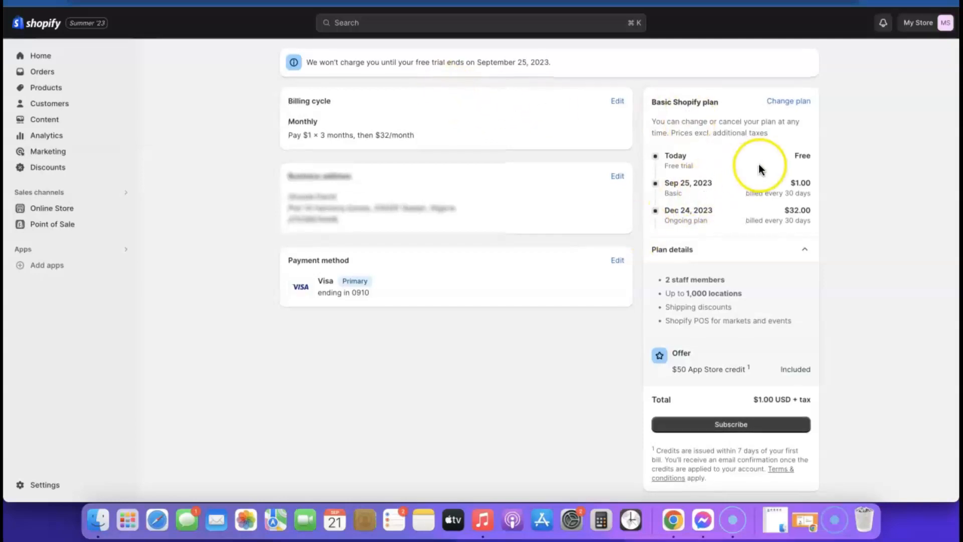
pyautogui.click(732, 418)
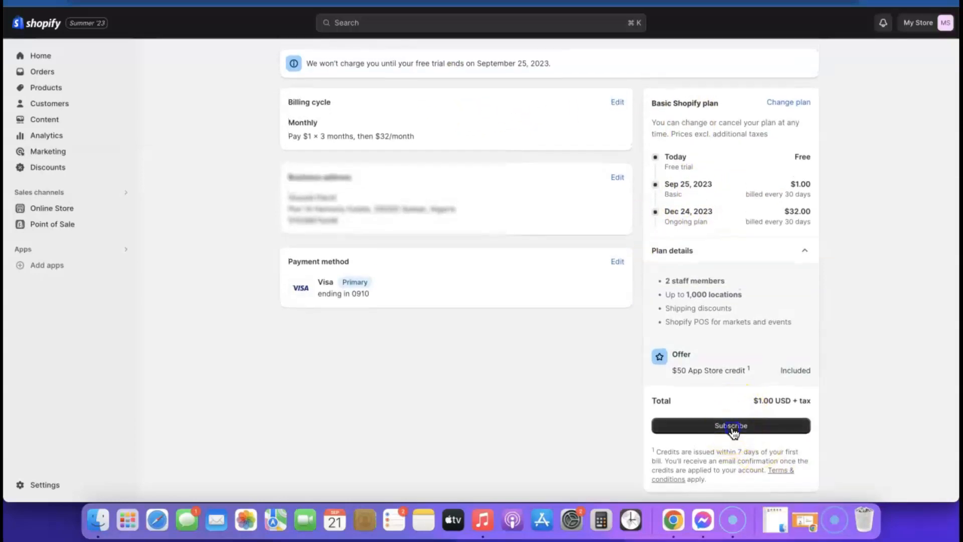
pyautogui.scroll(-2, 615, 272)
pyautogui.scroll(4, 614, 272)
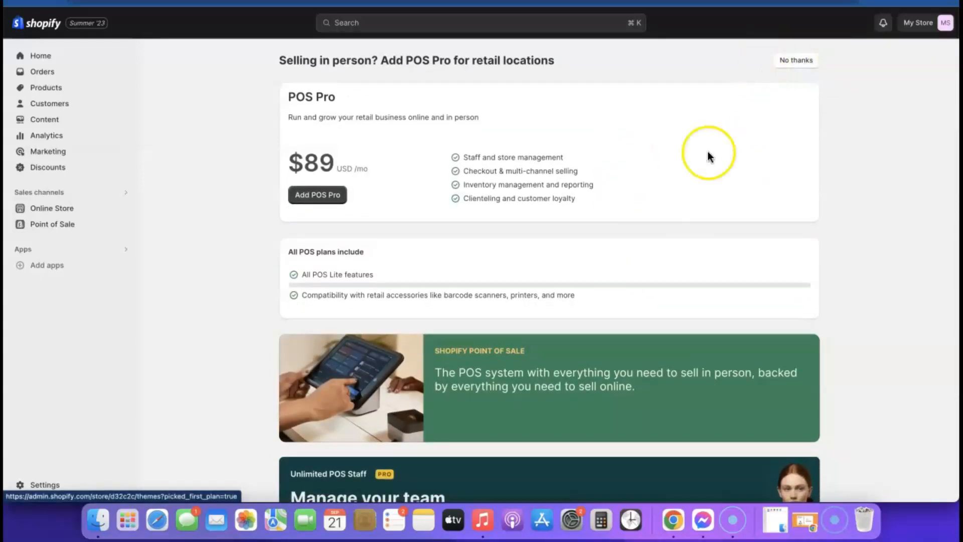
pyautogui.click(799, 62)
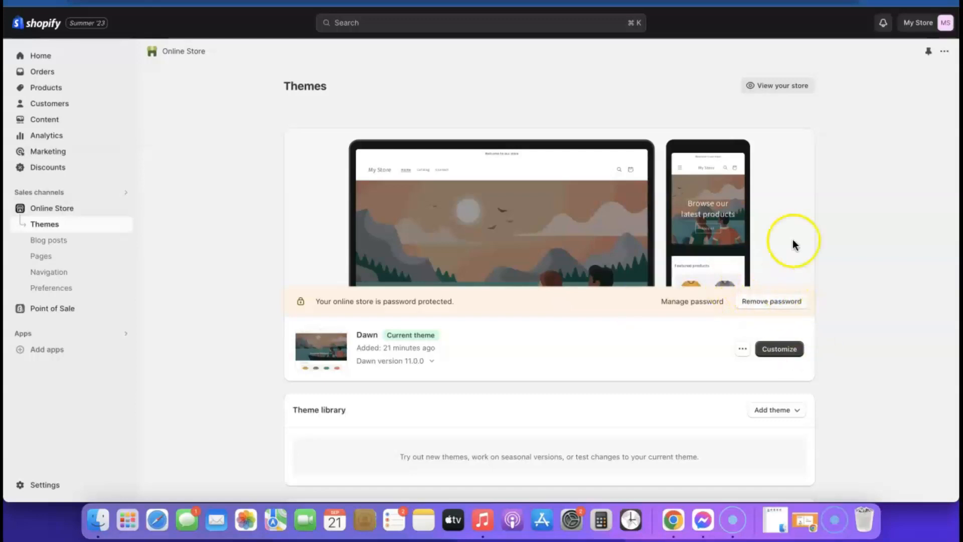
# - Scroll through the live Dawn storefront preview, then return to the Themes admin page
pyautogui.rightClick(778, 90)
pyautogui.click(802, 94)
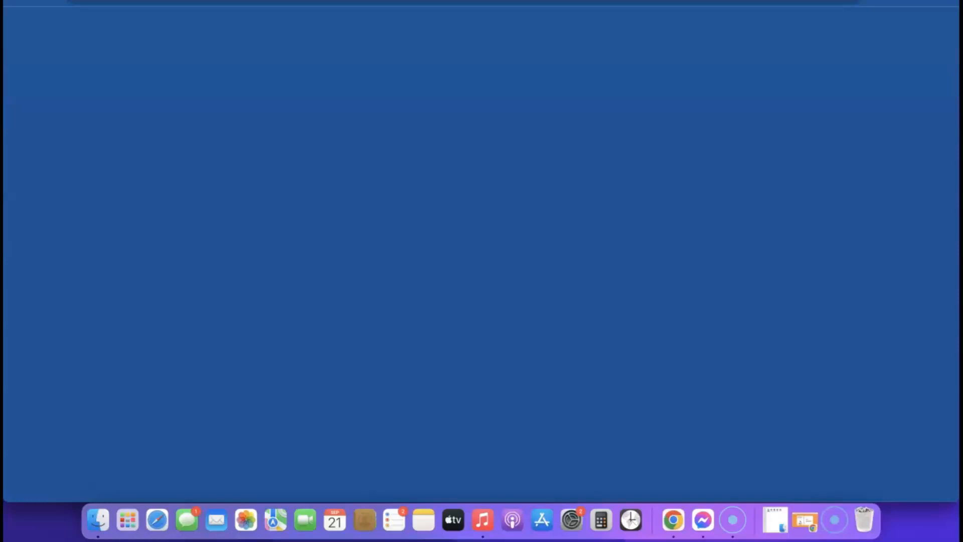
pyautogui.scroll(-10, 546, 169)
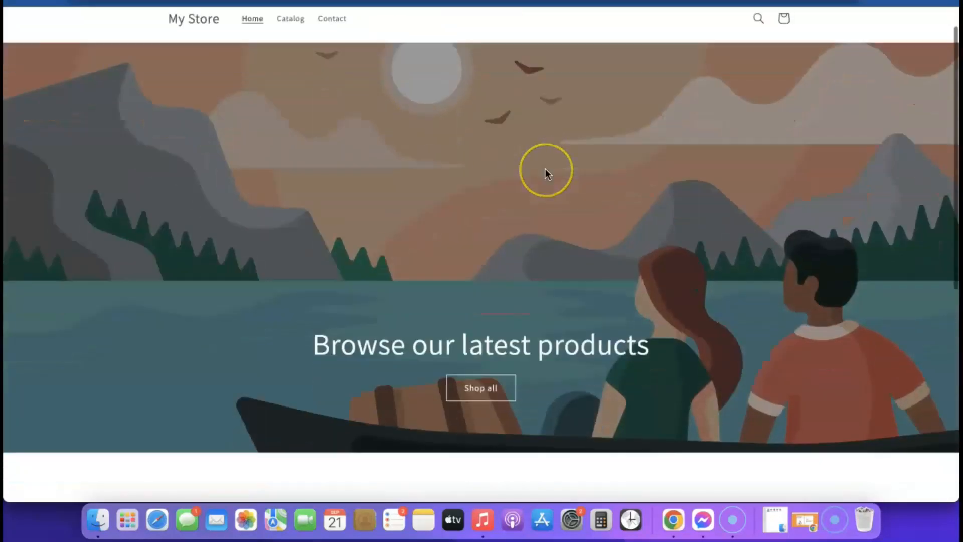
pyautogui.scroll(10, 546, 168)
pyautogui.scroll(-5, 475, 219)
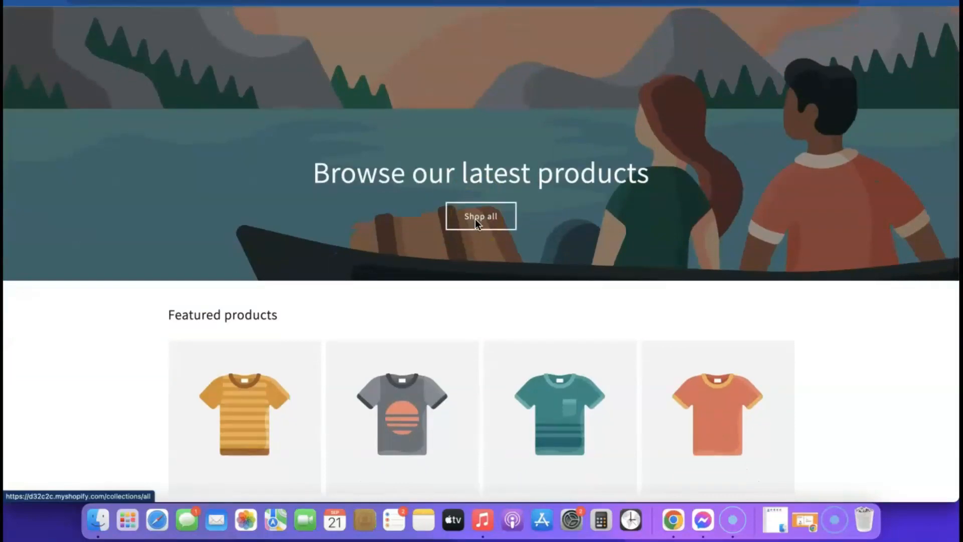
pyautogui.click(323, 4)
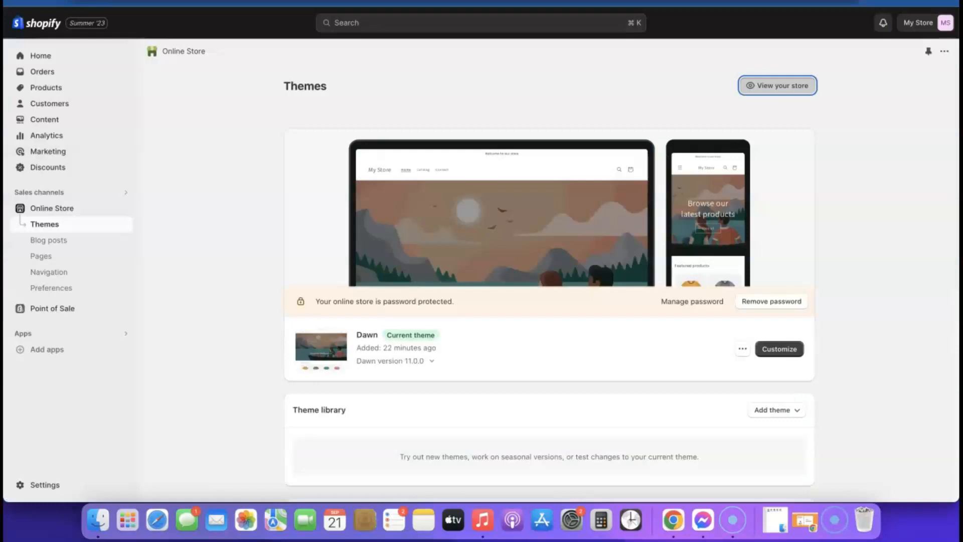
# - Add the Sense theme, publish it in place of Dawn, and remove the store password
pyautogui.scroll(-1, 634, 209)
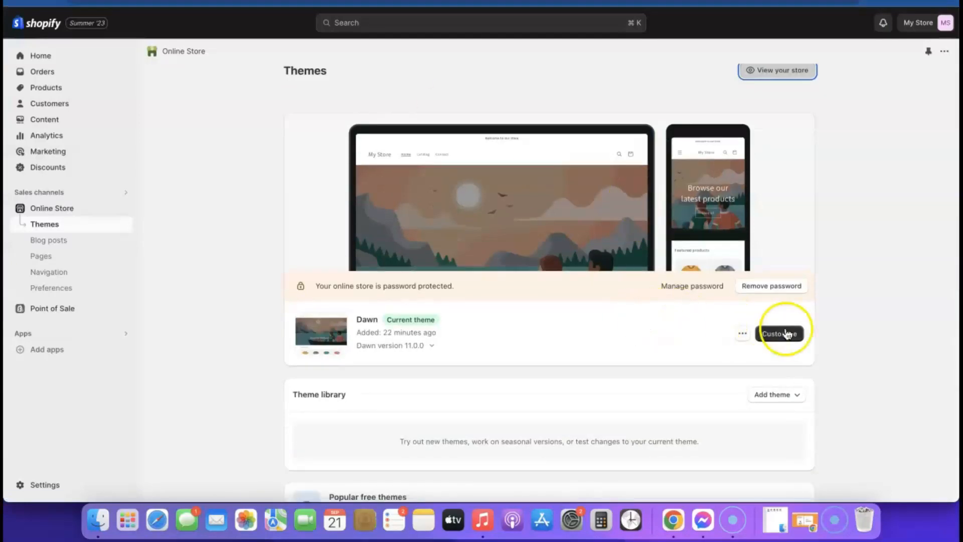
pyautogui.scroll(-5, 596, 347)
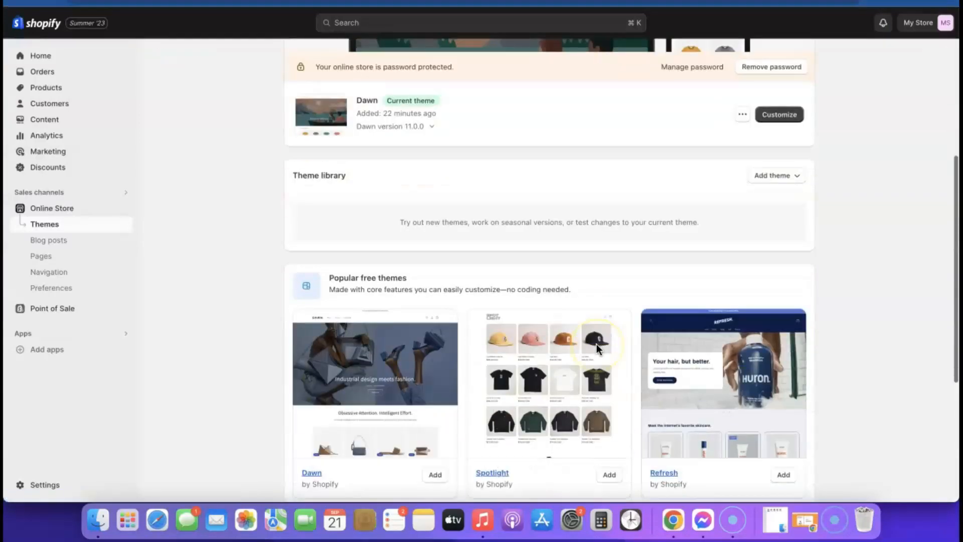
pyautogui.scroll(-5, 606, 351)
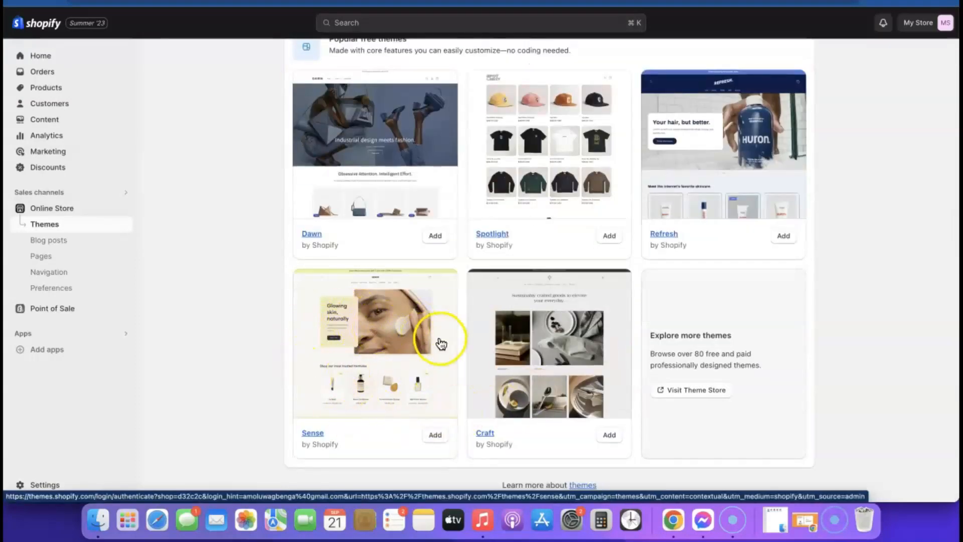
pyautogui.click(436, 435)
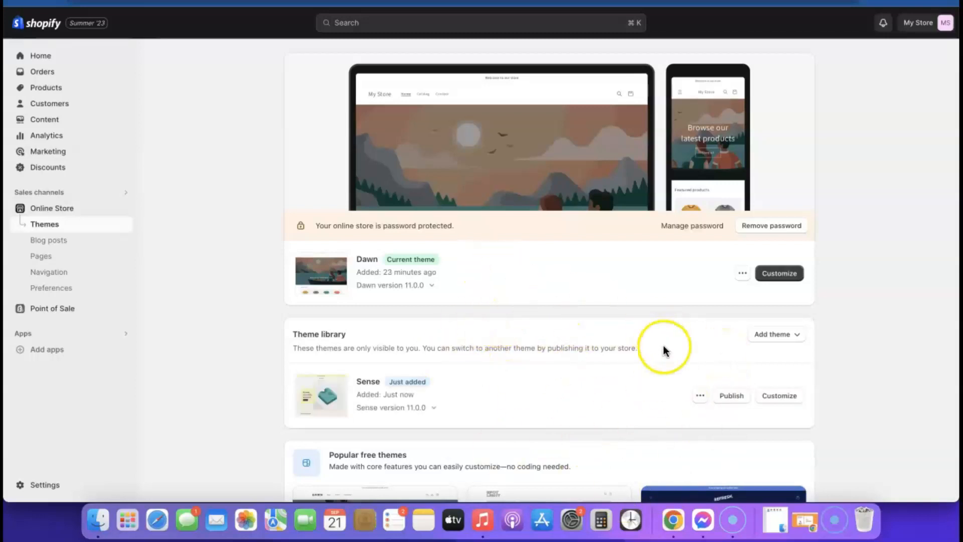
pyautogui.click(733, 398)
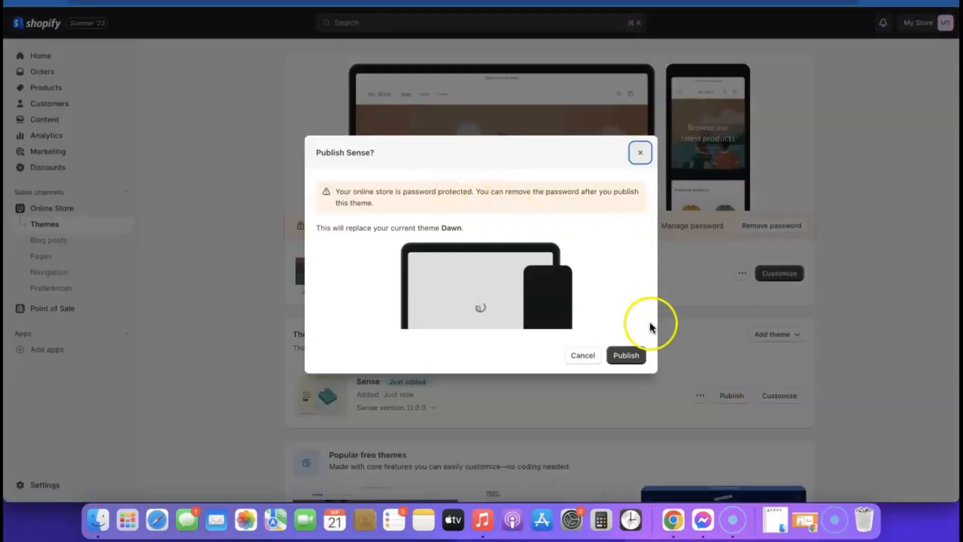
pyautogui.click(627, 356)
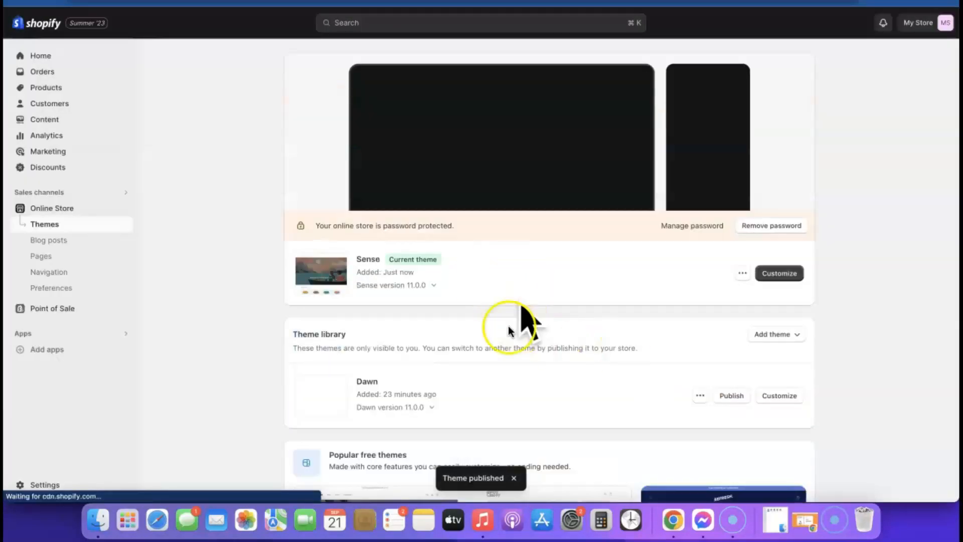
pyautogui.click(785, 227)
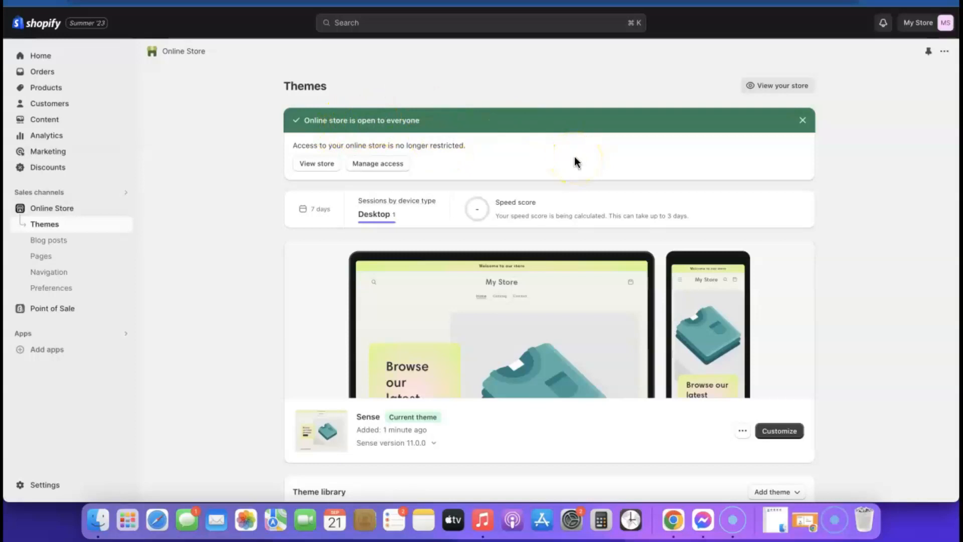
pyautogui.click(773, 434)
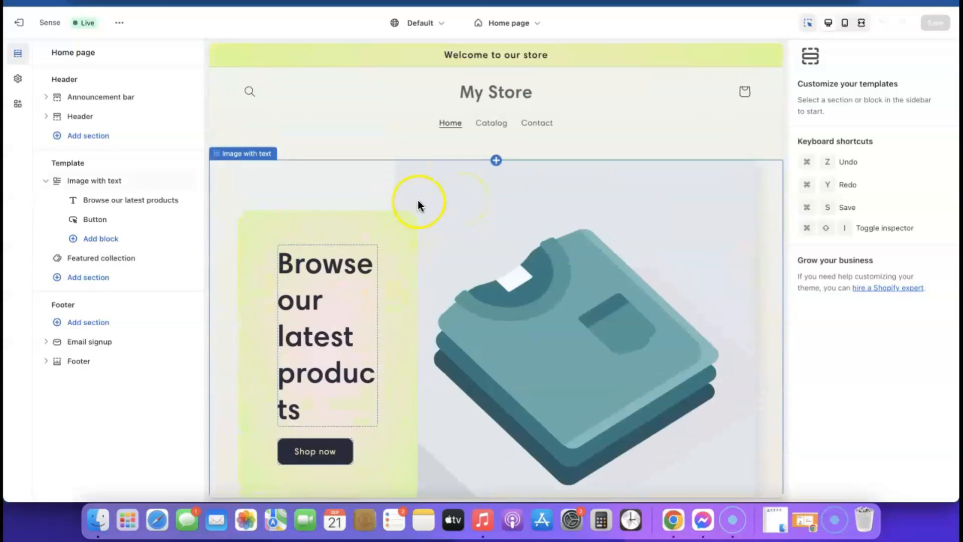
pyautogui.scroll(-5, 417, 200)
pyautogui.scroll(4, 419, 204)
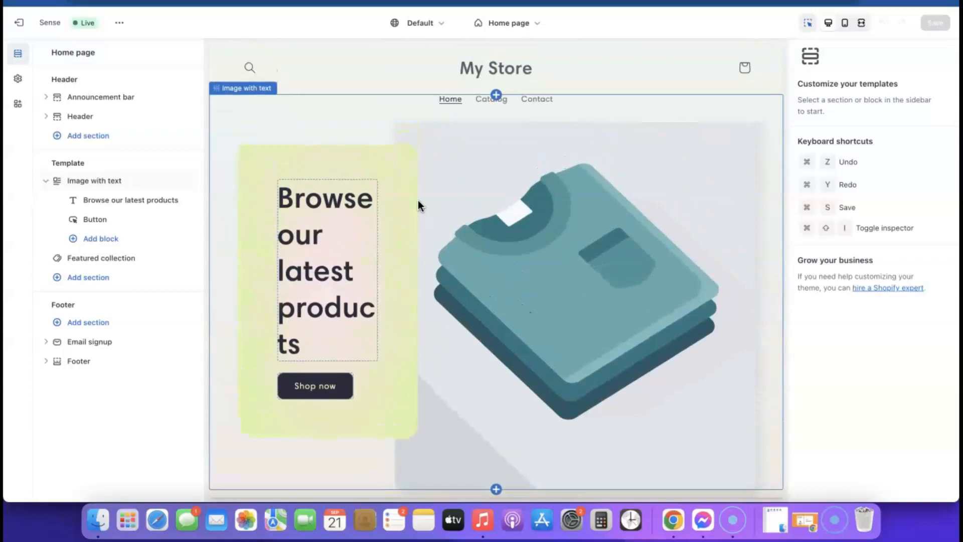
pyautogui.click(29, 24)
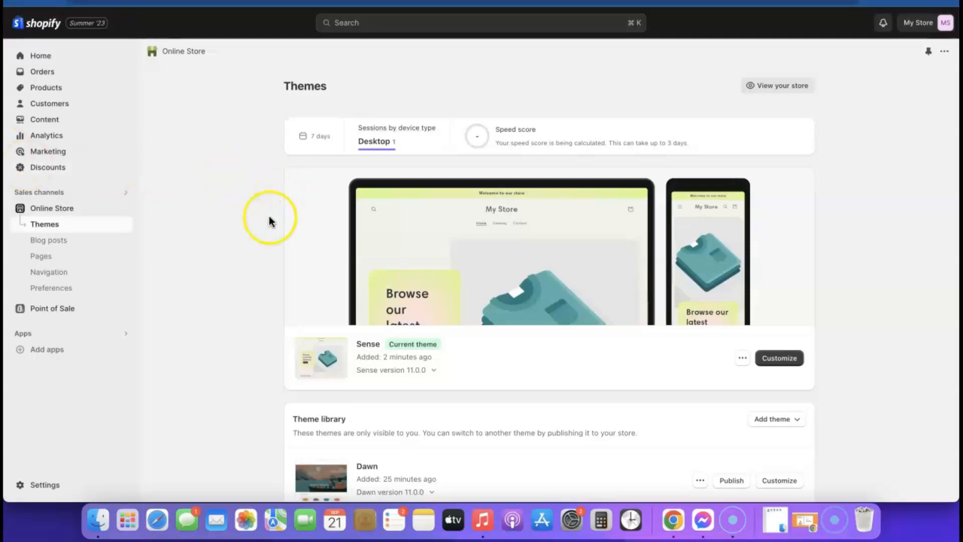
# - Open the Shopify App Store from Add apps and browse the listings
pyautogui.click(41, 347)
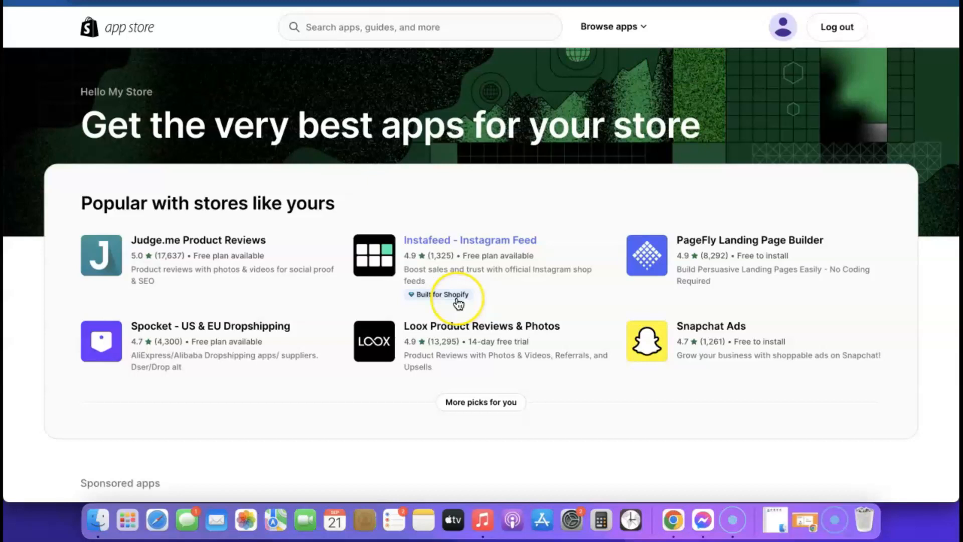
pyautogui.click(462, 297)
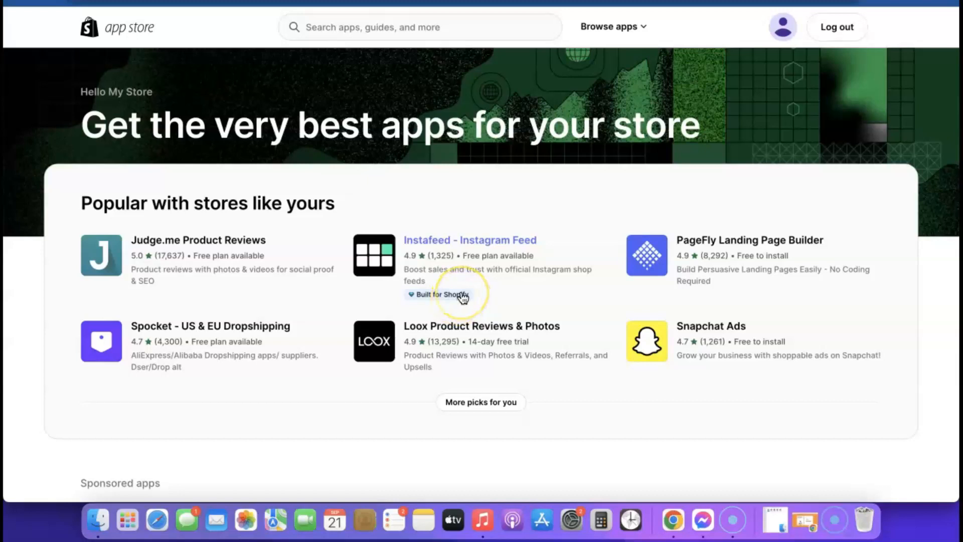
pyautogui.scroll(-5, 461, 293)
pyautogui.scroll(5, 462, 293)
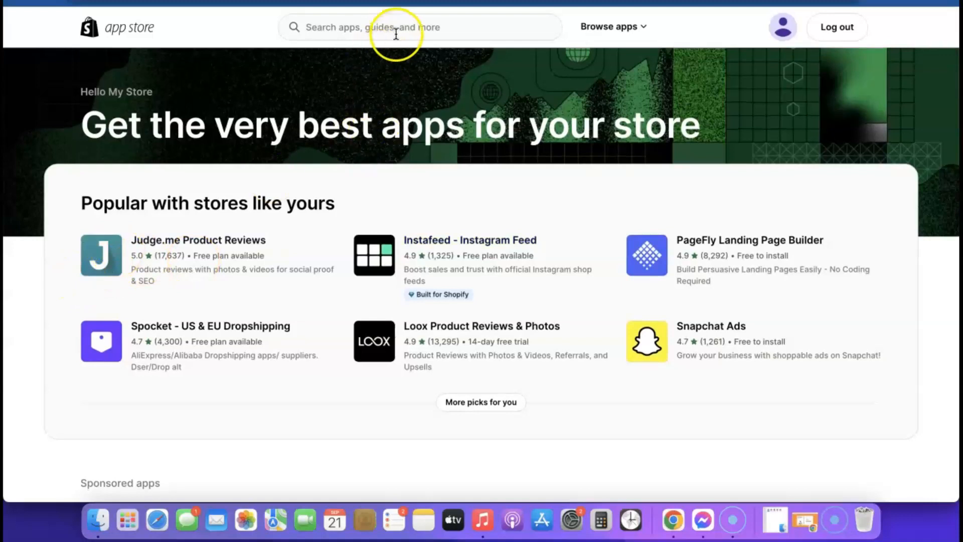
# - Search for Kopy and install the Kopy - Copy products app
pyautogui.click(398, 29)
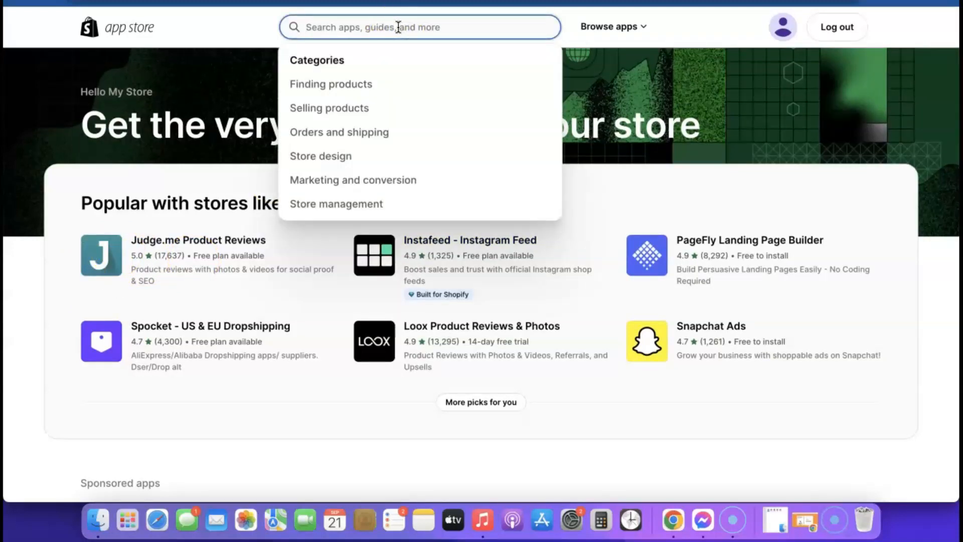
pyautogui.write('Kopy')
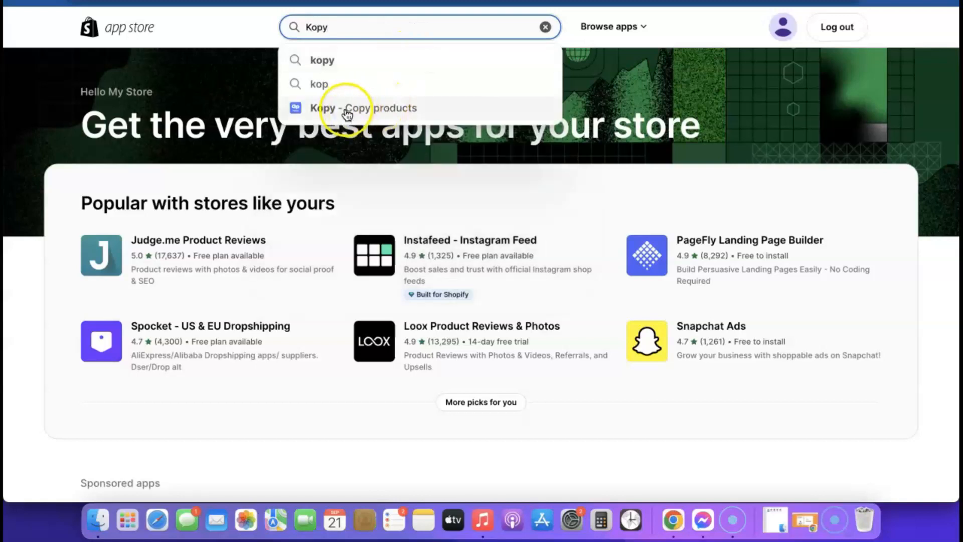
pyautogui.moveTo(347, 114); pyautogui.dragTo(350, 109)
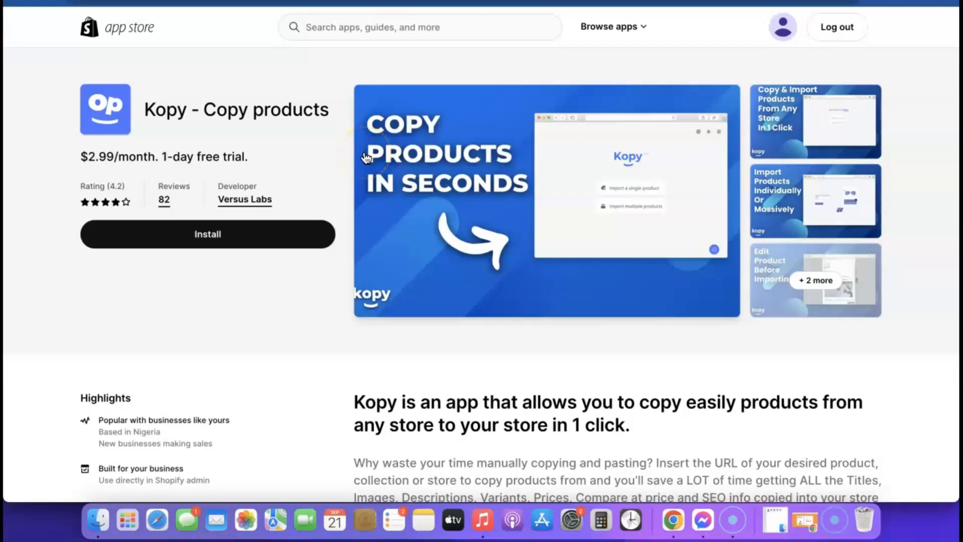
pyautogui.click(201, 237)
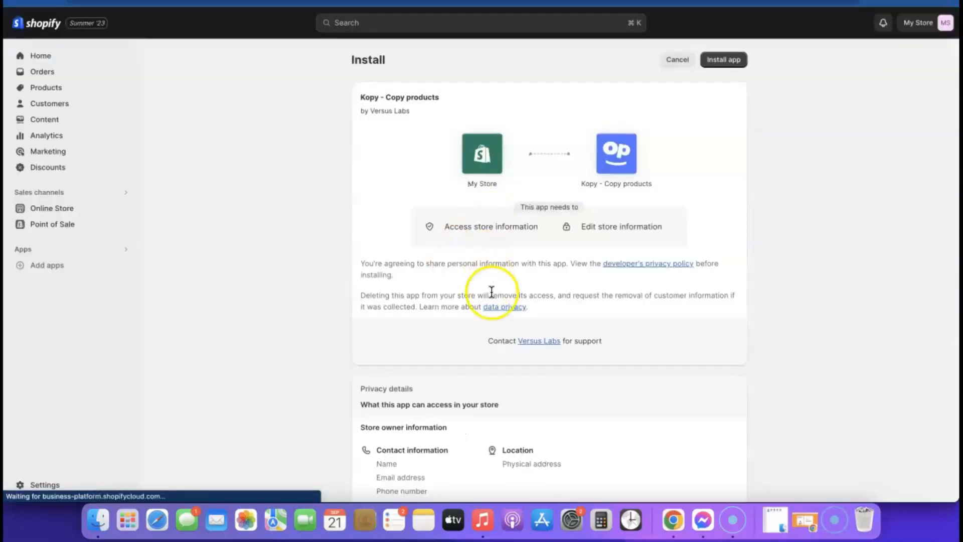
pyautogui.scroll(-5, 490, 294)
pyautogui.scroll(5, 842, 82)
pyautogui.click(725, 60)
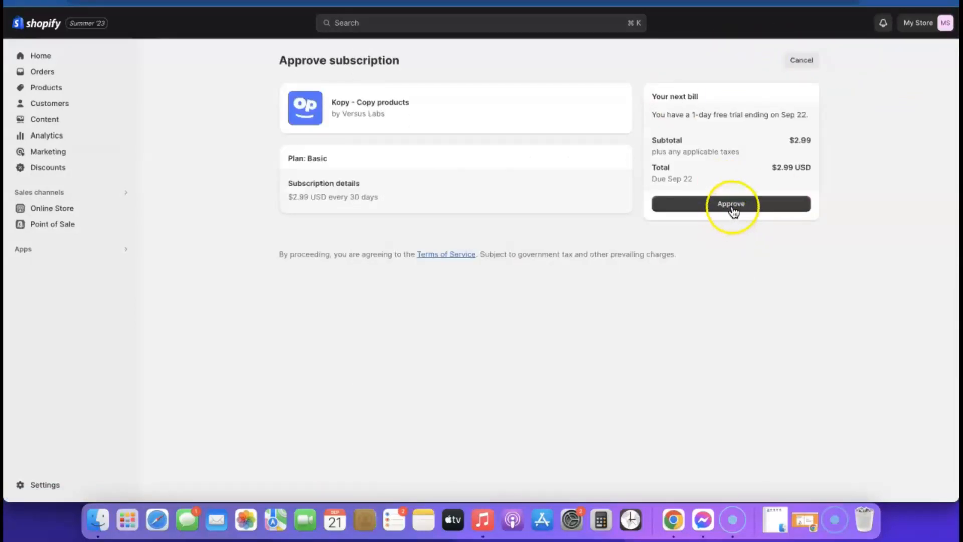
# - Approve Kopy's $2.99 trial subscription, close the chat popup, and open the single-product import form
pyautogui.click(732, 205)
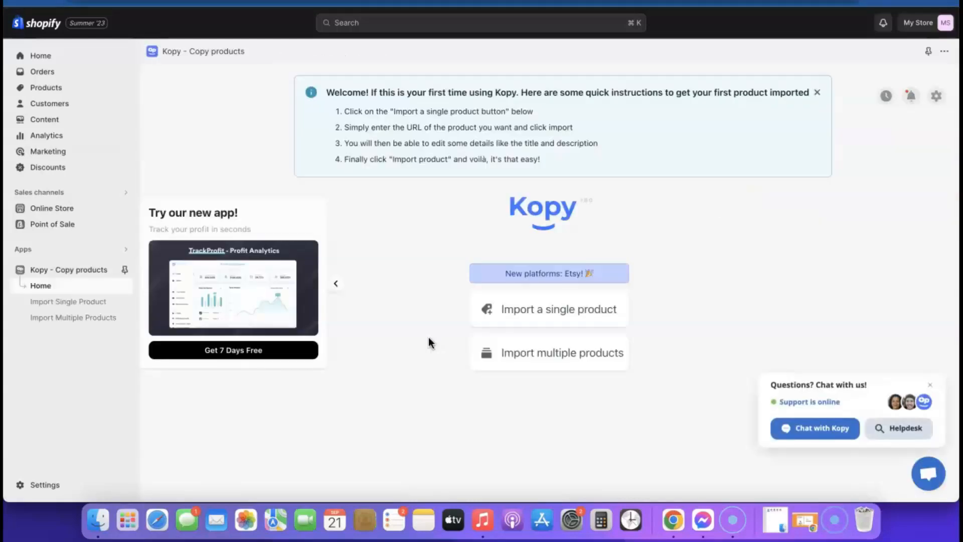
pyautogui.click(931, 385)
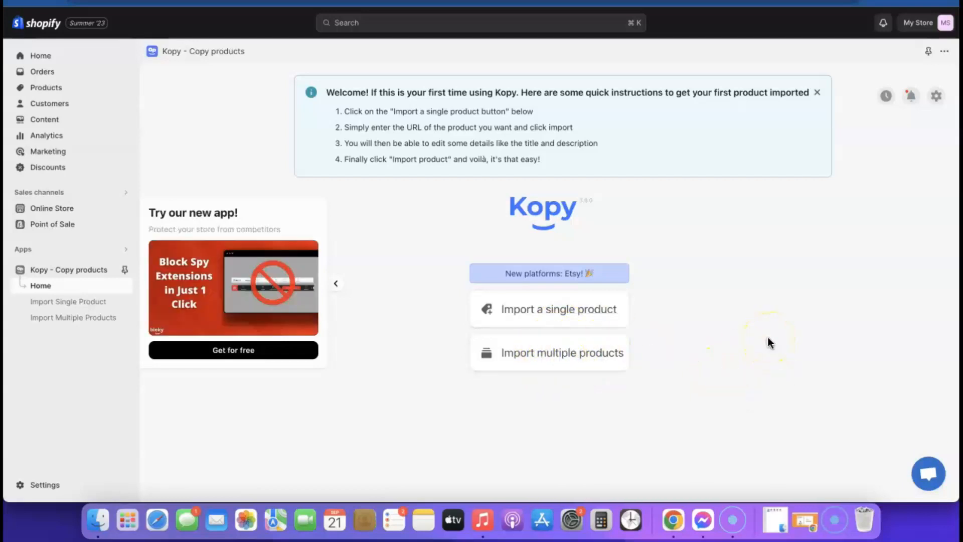
pyautogui.click(570, 353)
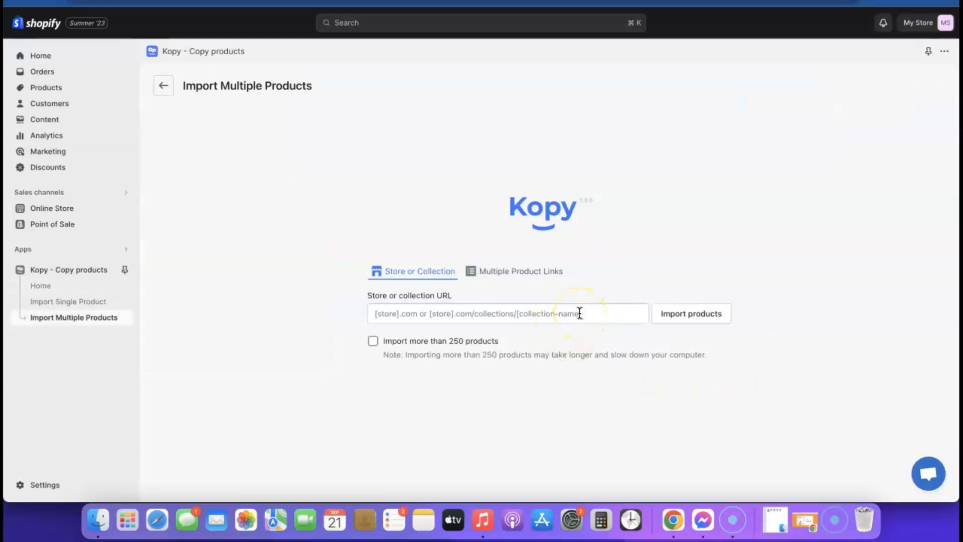
pyautogui.click(163, 87)
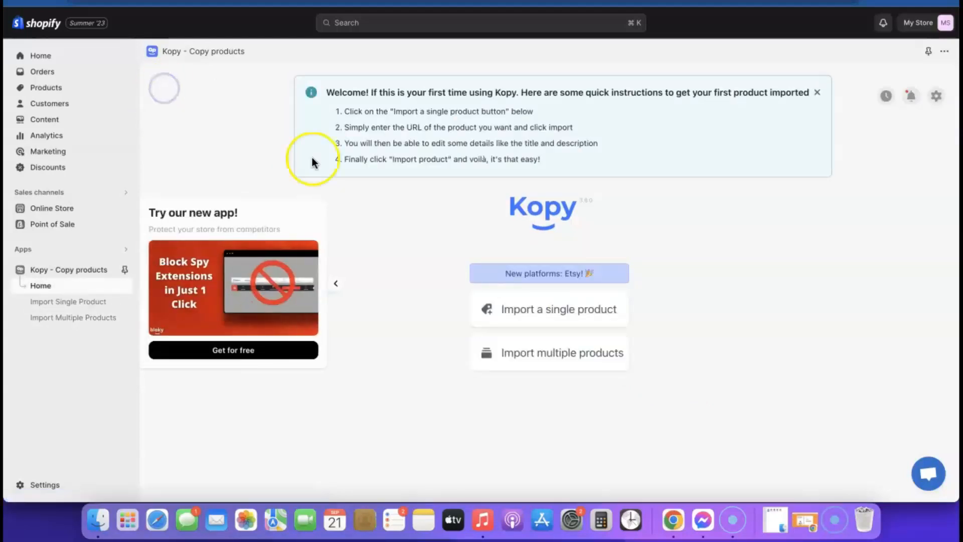
pyautogui.click(552, 310)
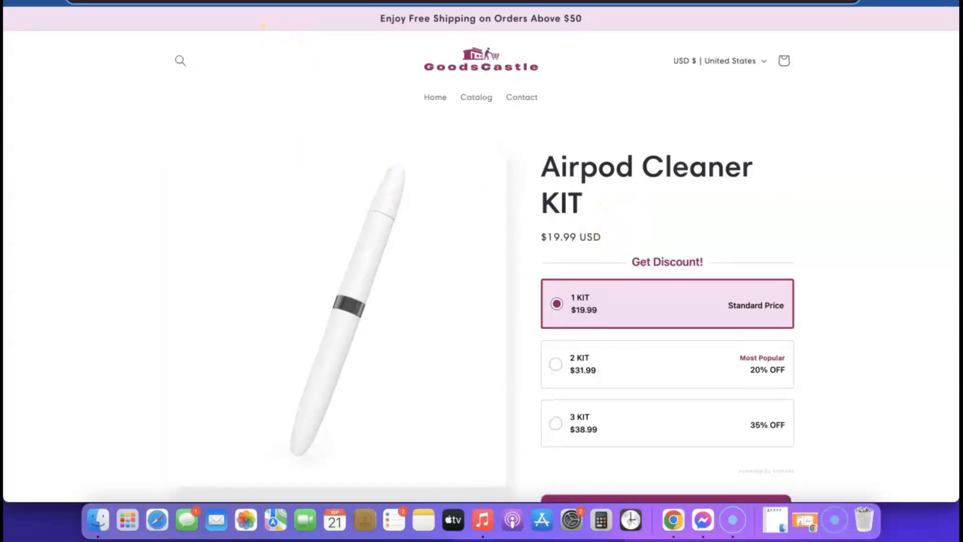
# - Copy the Airpod Cleaner KIT product page address for Kopy's Product URL field
pyautogui.rightClick(282, 3)
pyautogui.click(306, 87)
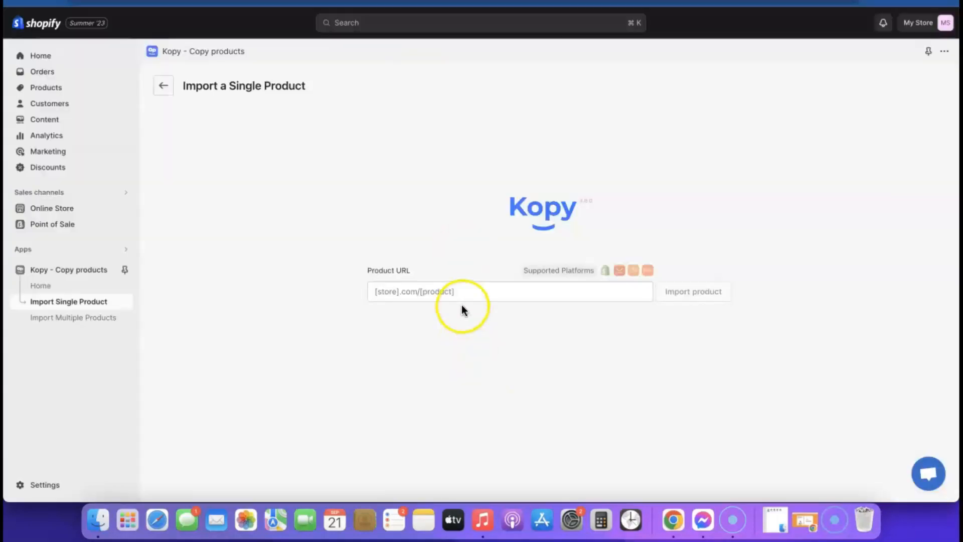
pyautogui.click(463, 296)
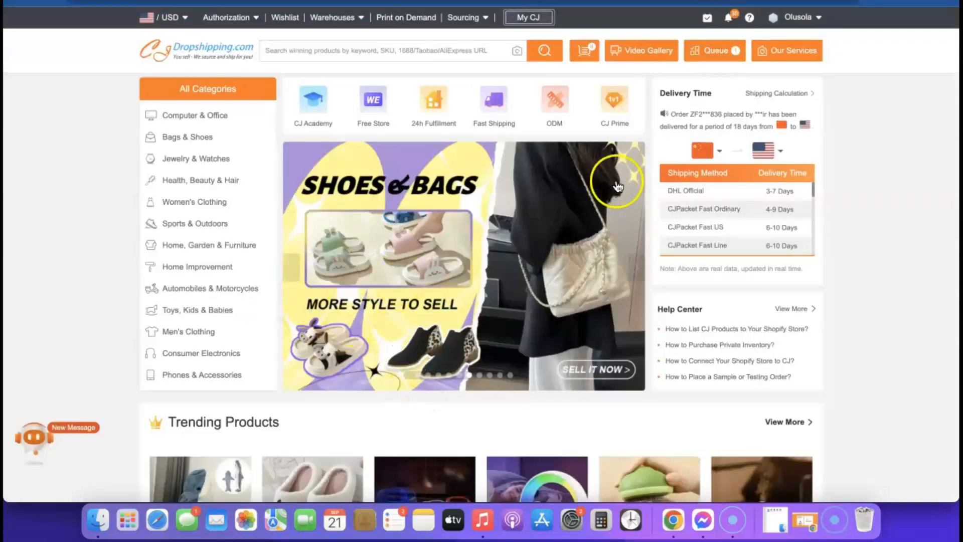
# - Browse CJ Dropshipping's trending products, such as the $12.67 men's patched trousers
pyautogui.scroll(-10, 624, 183)
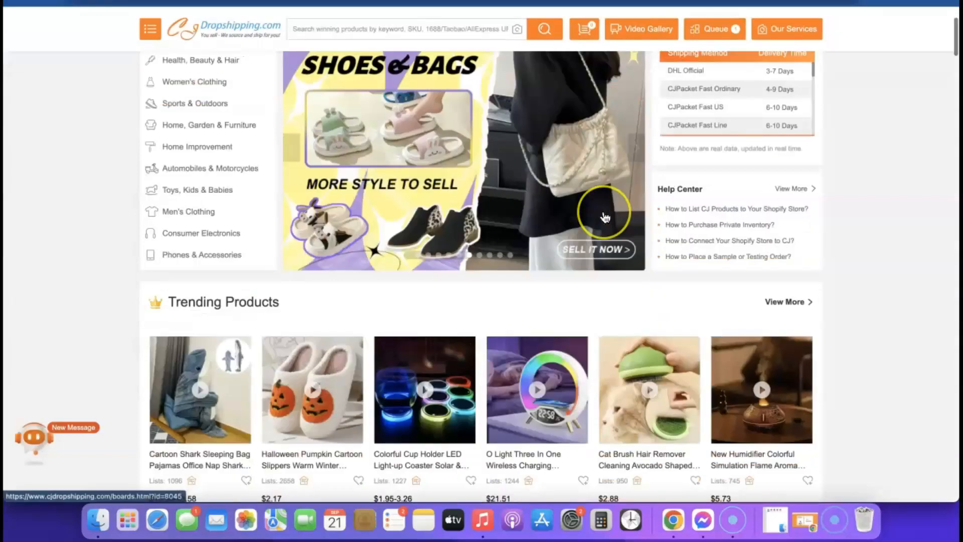
pyautogui.scroll(-3, 604, 216)
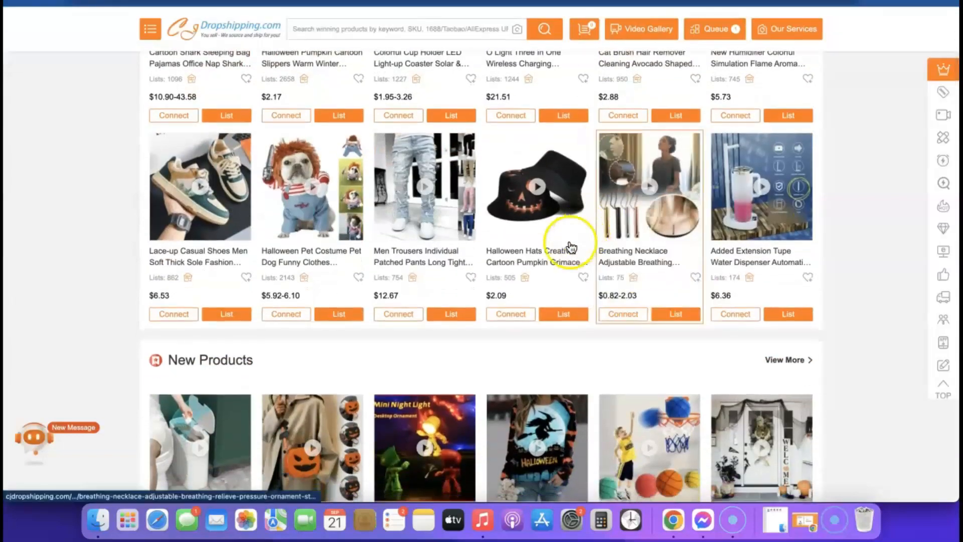
pyautogui.moveTo(429, 315)
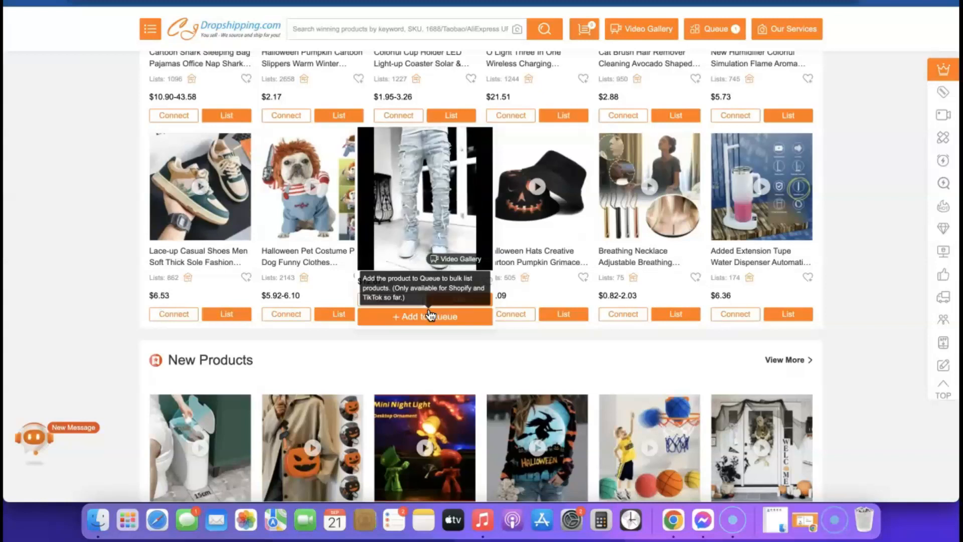
pyautogui.click(323, 254)
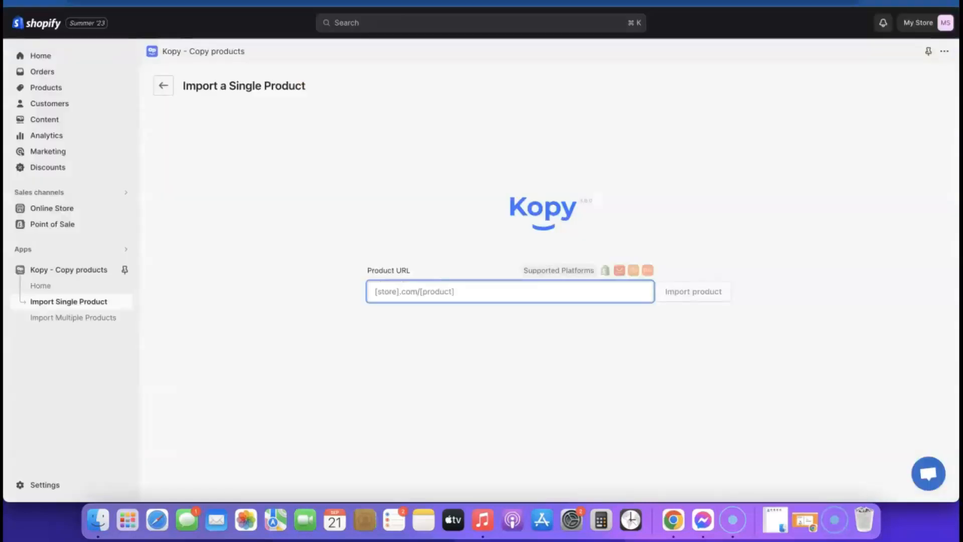
# - Paste the goodscastle Airpod Cleaner KIT link into Kopy and fetch it for editing
pyautogui.click(442, 293)
pyautogui.write('https://goodscastle.com/products/airpod-cleaner-kit')
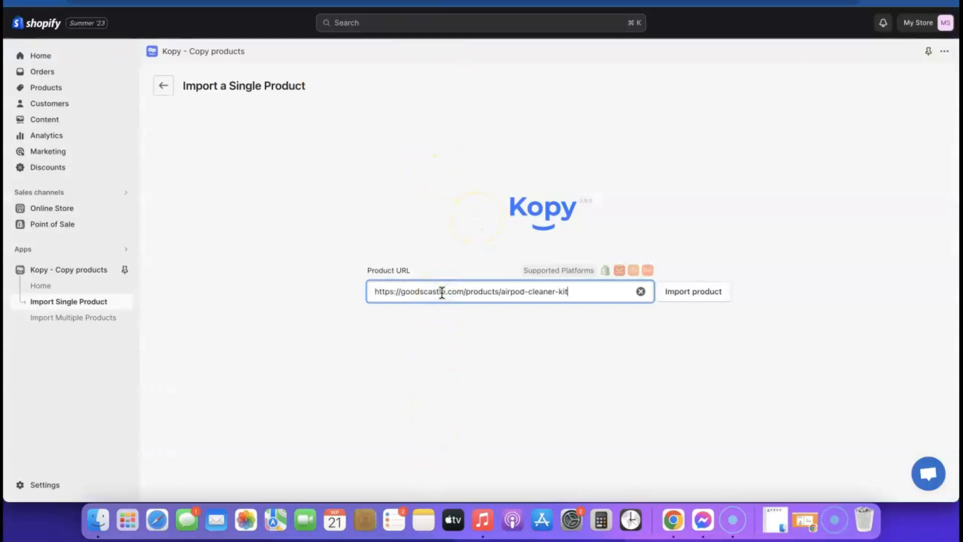
pyautogui.click(692, 298)
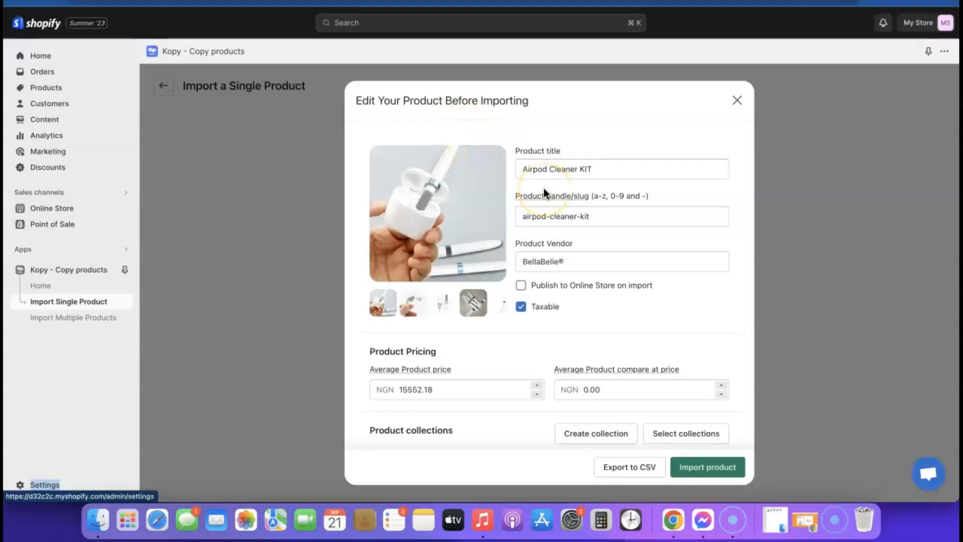
# - Review the Airpod Cleaner KIT title and details in the pre-import editor
pyautogui.scroll(-2, 544, 188)
pyautogui.scroll(2, 544, 188)
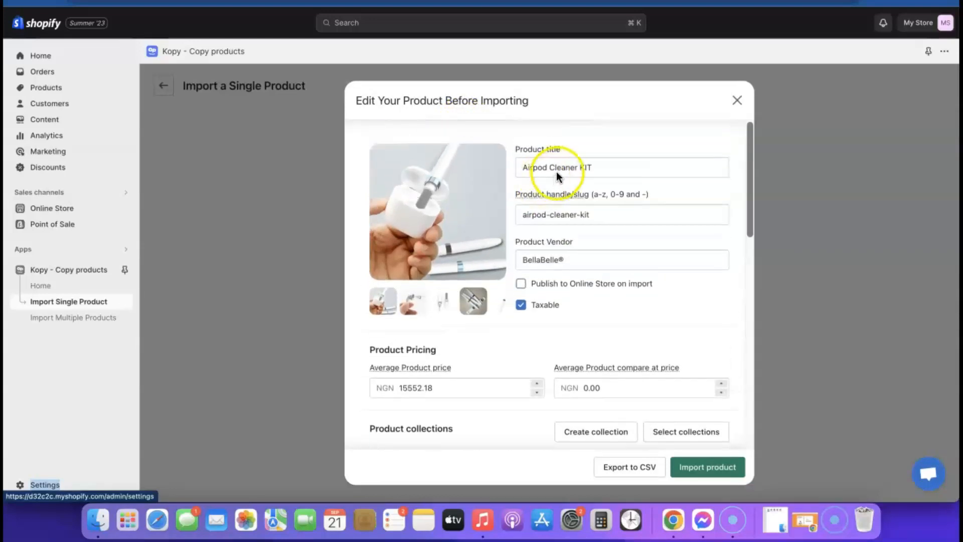
pyautogui.click(597, 164)
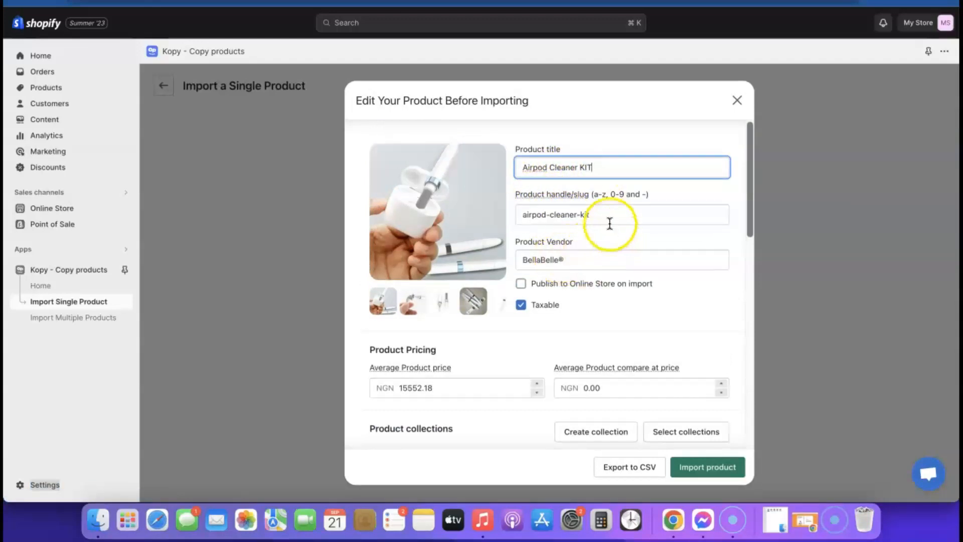
pyautogui.scroll(-1, 580, 321)
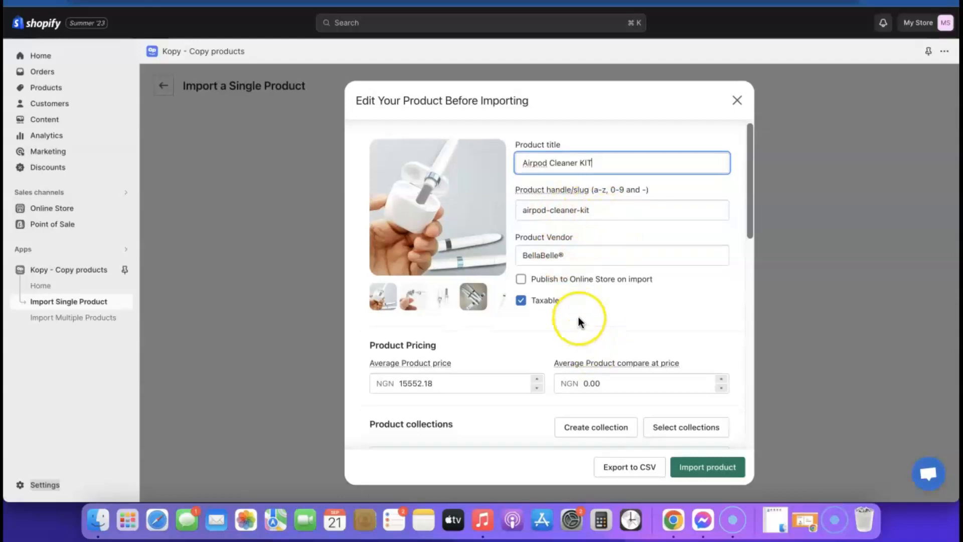
pyautogui.scroll(-2, 580, 321)
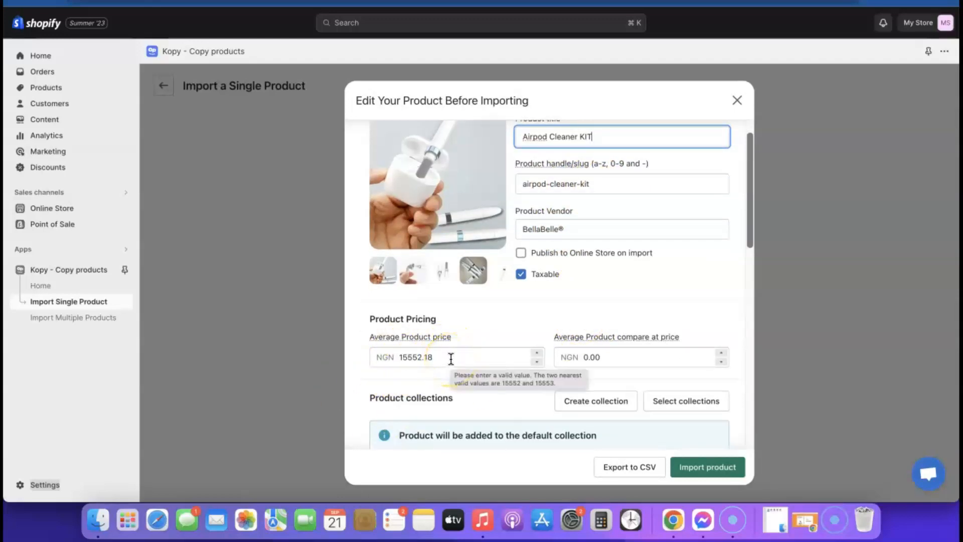
pyautogui.scroll(-4, 451, 358)
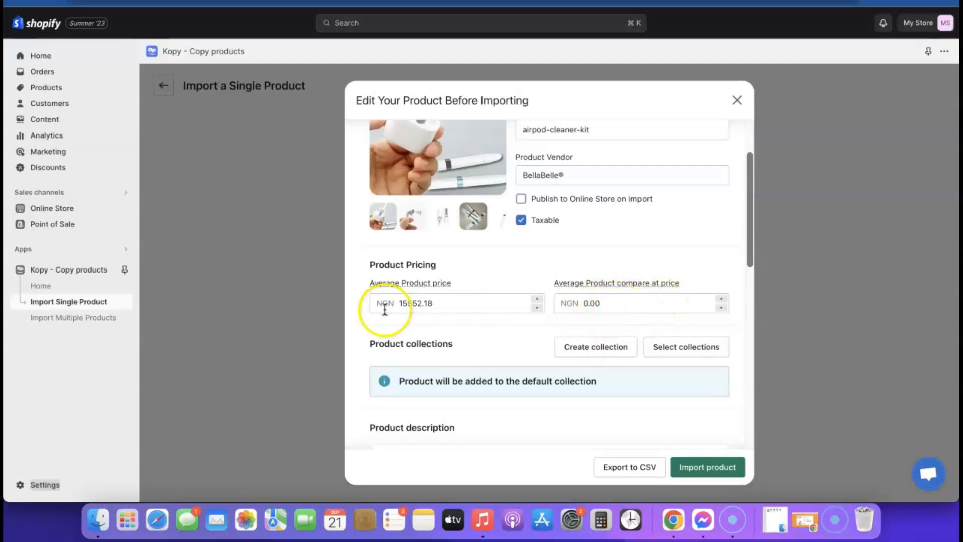
pyautogui.scroll(-10, 579, 321)
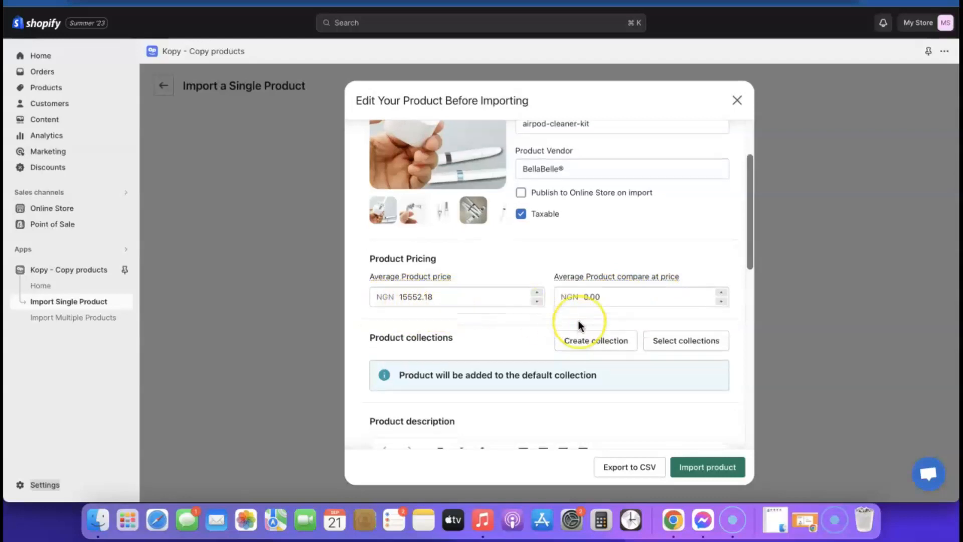
pyautogui.scroll(-2, 572, 313)
pyautogui.scroll(4, 563, 303)
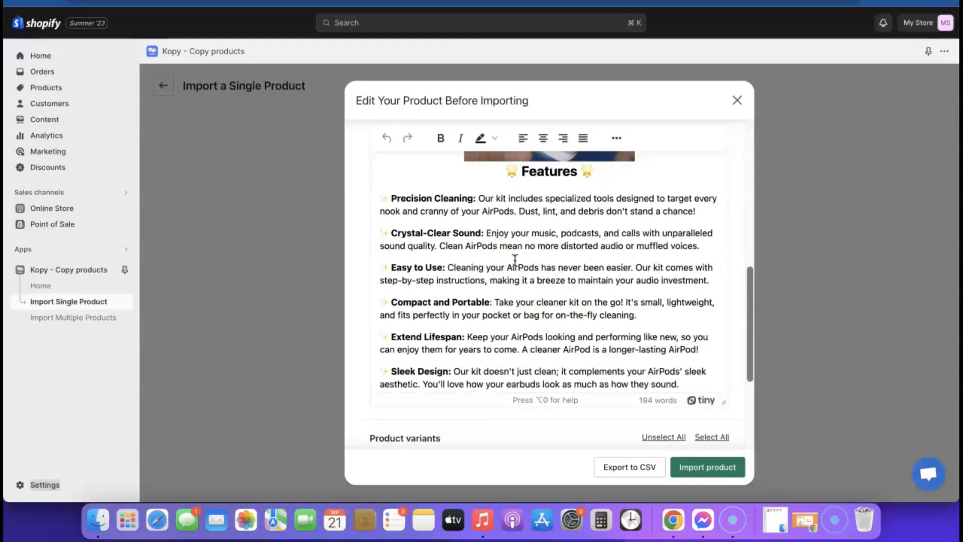
pyautogui.scroll(-4, 543, 216)
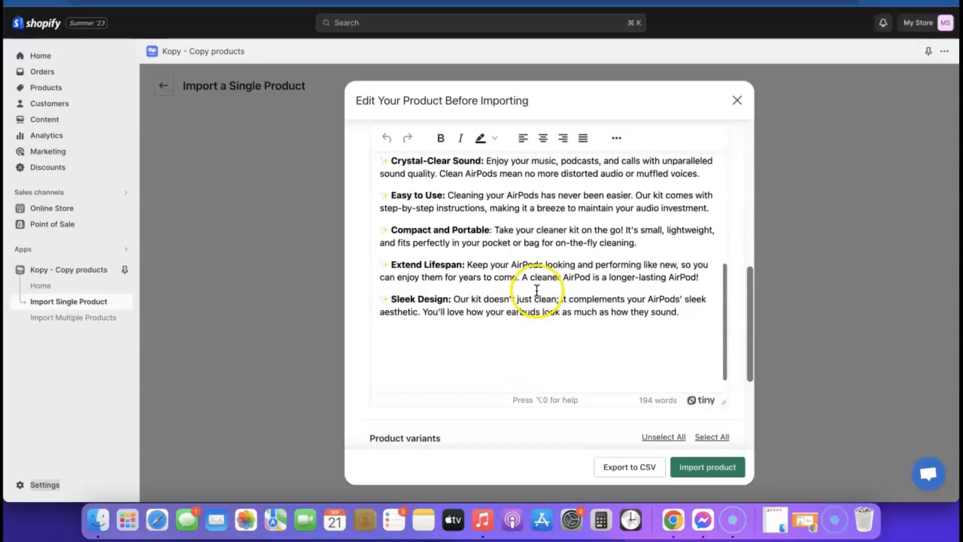
pyautogui.scroll(-5, 557, 289)
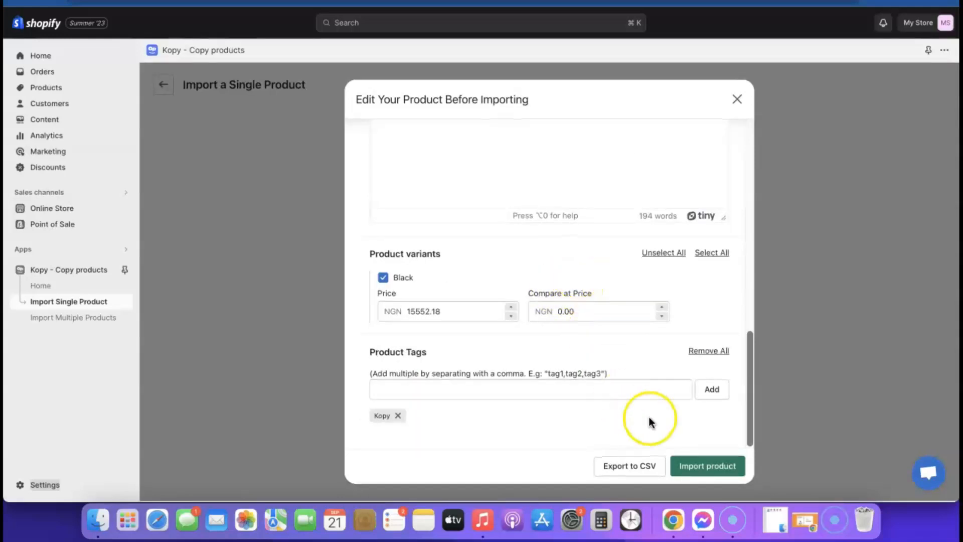
pyautogui.scroll(10, 636, 393)
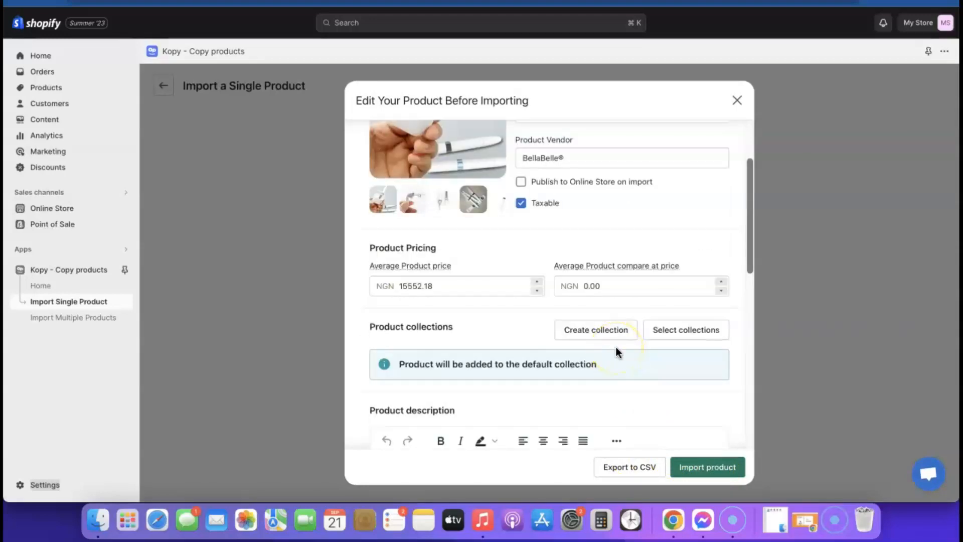
# - Enable Publish to Online Store, turn off Taxable, and import the product
pyautogui.click(521, 183)
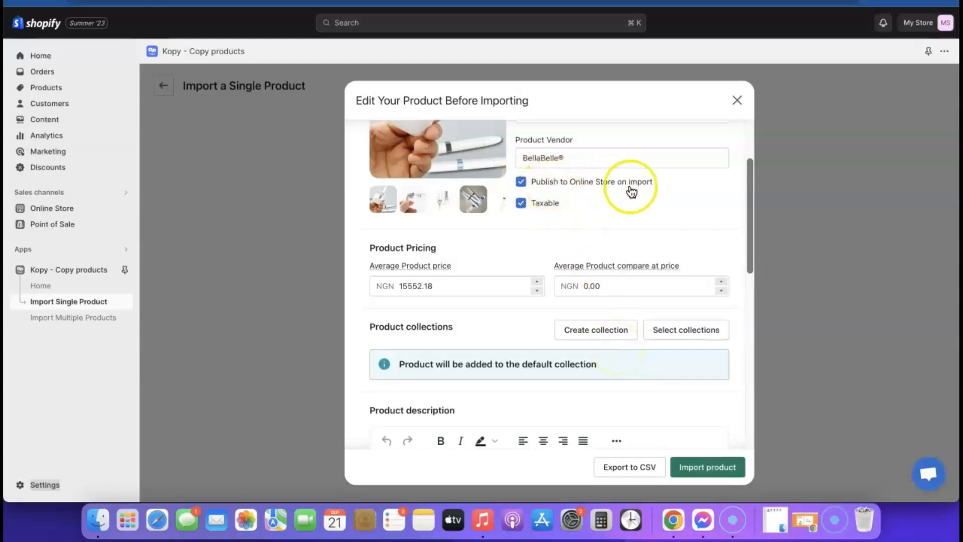
pyautogui.click(520, 203)
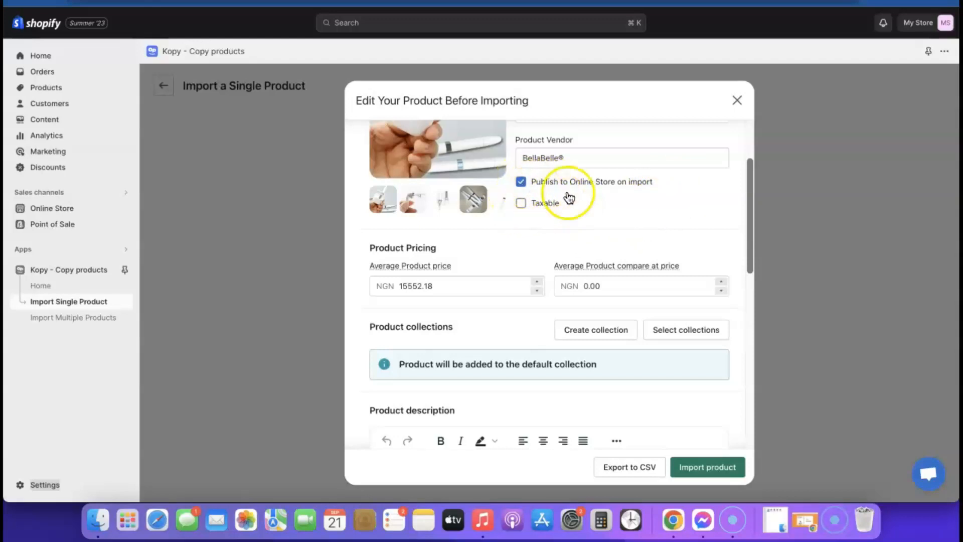
pyautogui.click(716, 469)
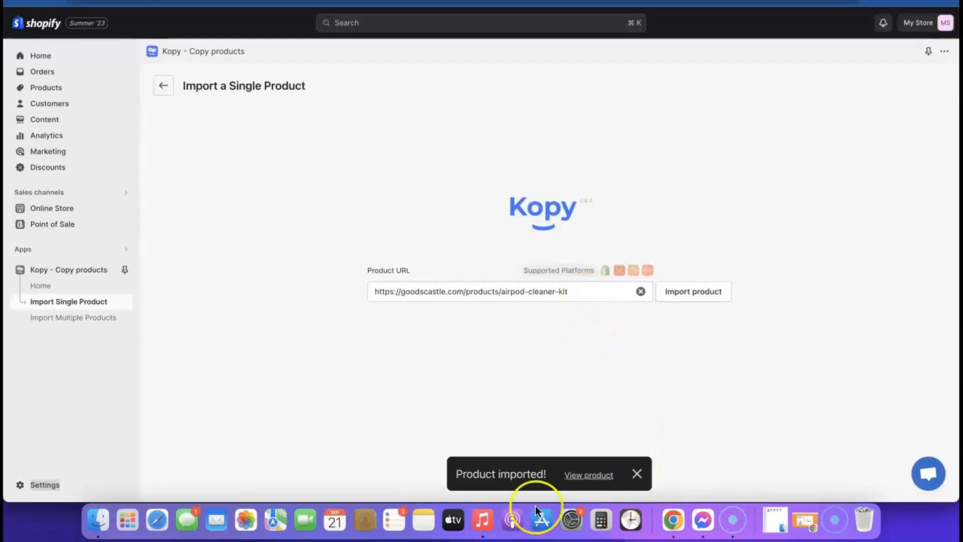
# - Check the live Airpod Cleaner KIT storefront page at ₦15,552.18, then go to admin Settings
pyautogui.click(592, 474)
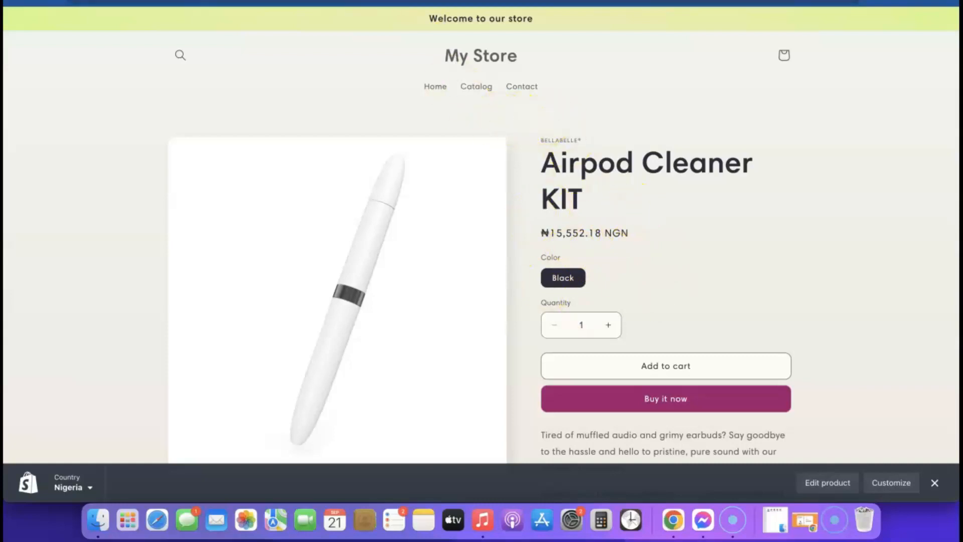
pyautogui.click(337, 1)
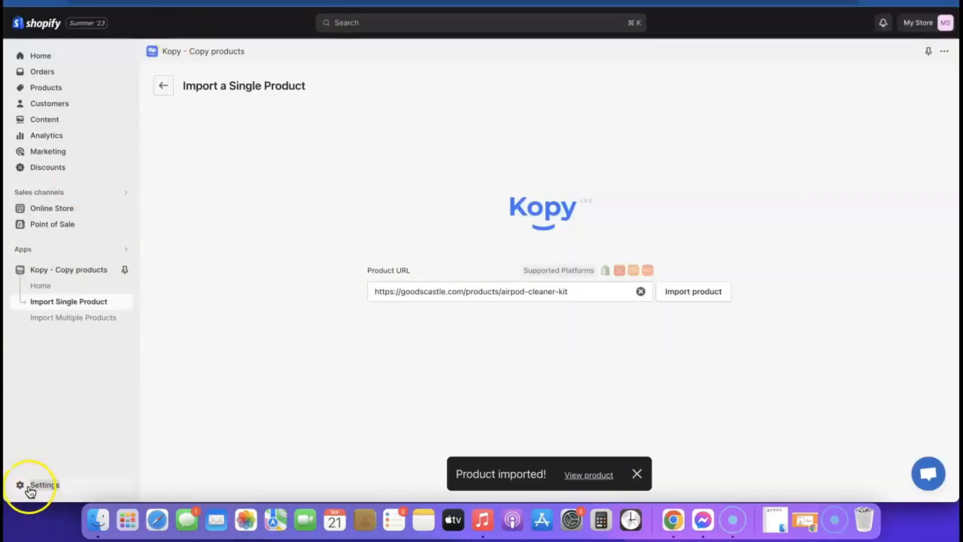
pyautogui.click(28, 485)
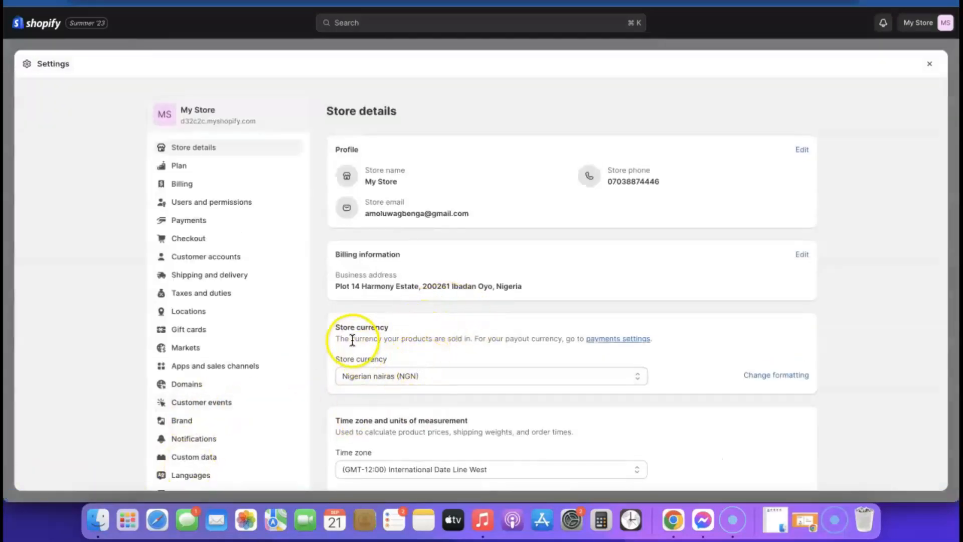
# - Switch the store currency from Nigerian nairas to US dollars (USD) and save
pyautogui.click(547, 378)
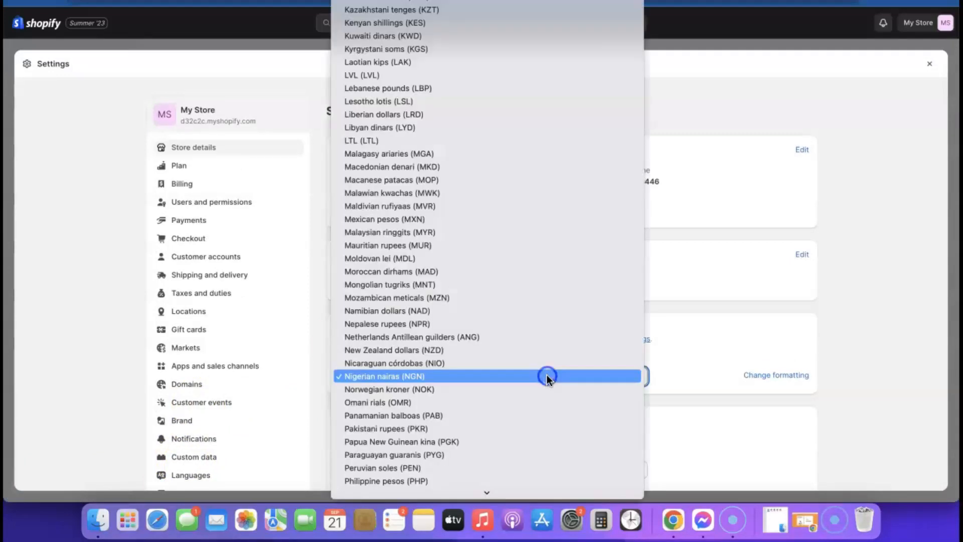
pyautogui.scroll(-1, 510, 327)
pyautogui.scroll(-10, 509, 326)
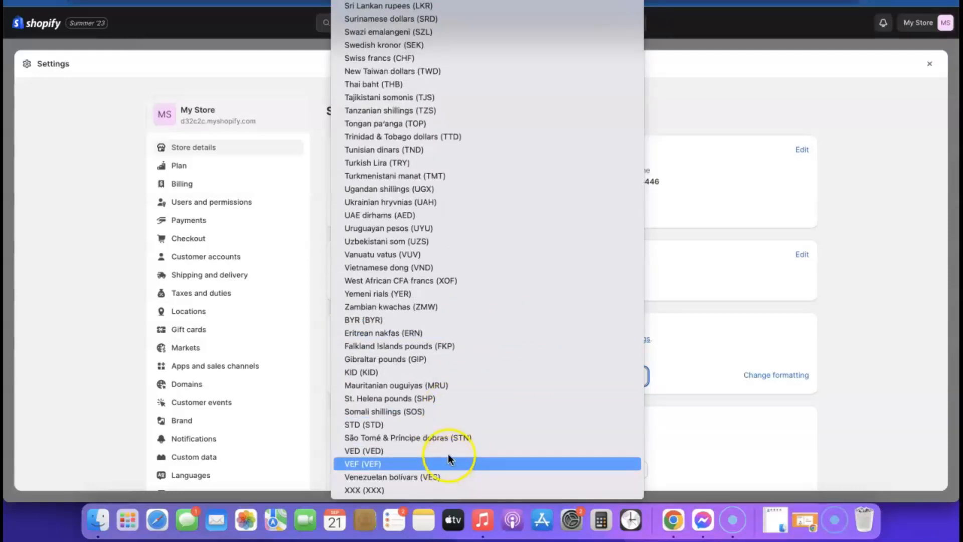
pyautogui.scroll(15, 444, 419)
pyautogui.click(445, 416)
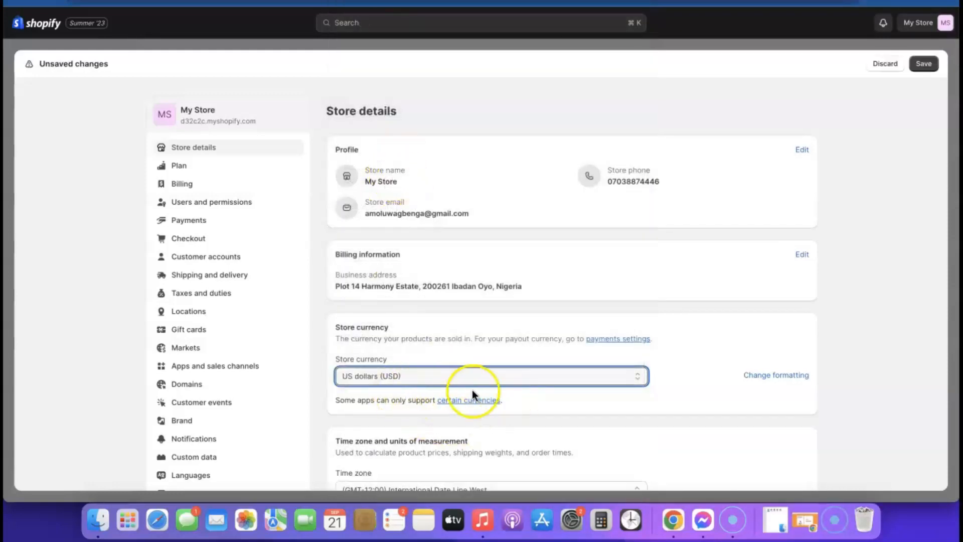
pyautogui.scroll(-1, 474, 381)
pyautogui.click(923, 63)
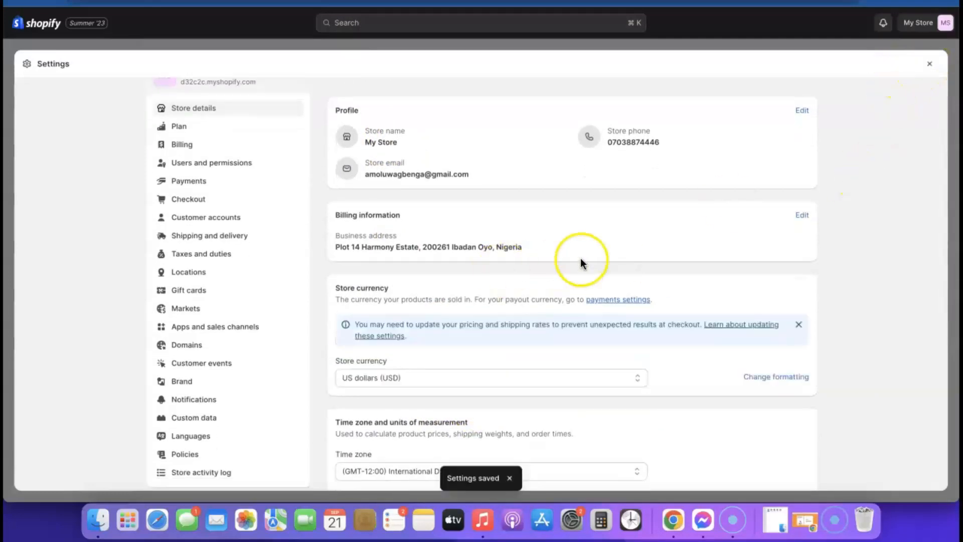
pyautogui.scroll(-5, 580, 258)
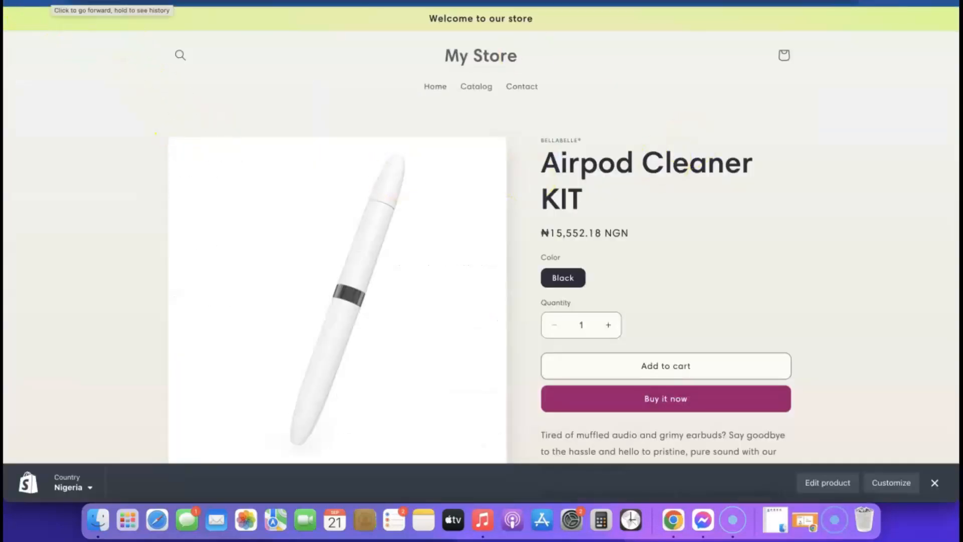
# - Reload the storefront product page to confirm it now shows $15,552.18 USD
pyautogui.press('Return')
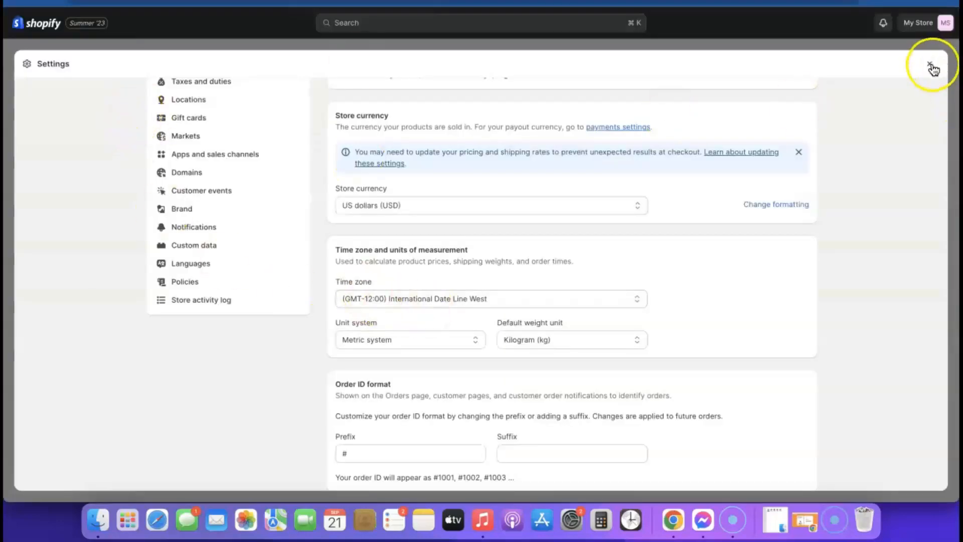
# - Open the Airpod Cleaner KIT product from the admin Products list
pyautogui.click(931, 66)
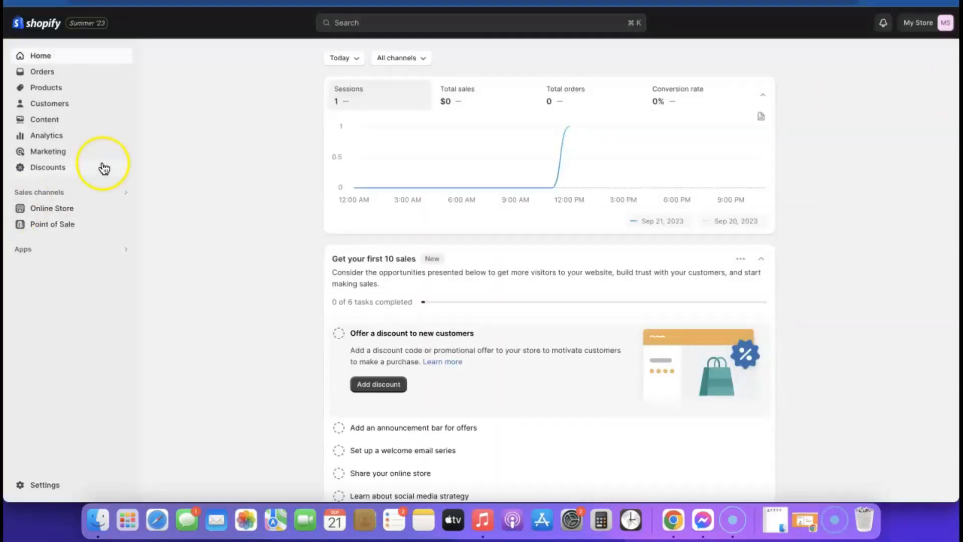
pyautogui.click(46, 90)
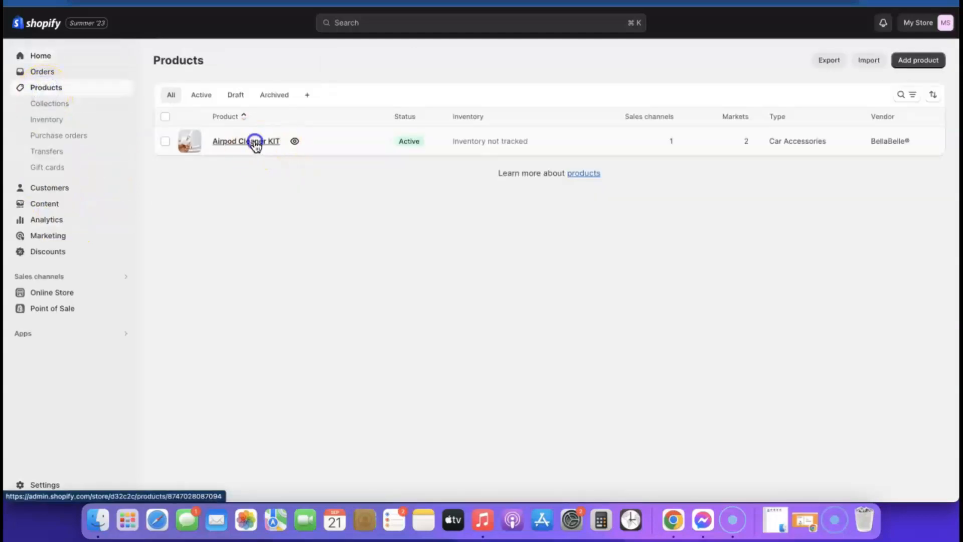
pyautogui.click(256, 144)
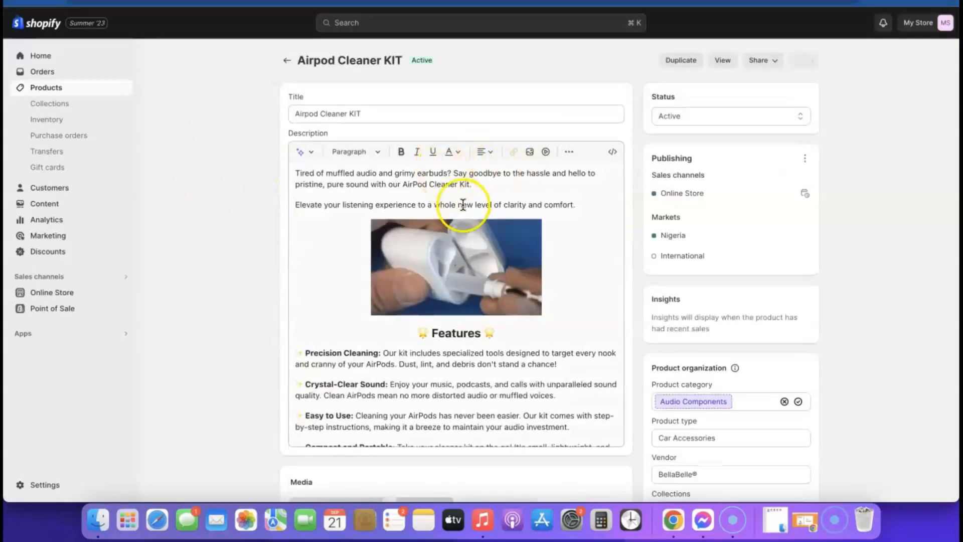
# - Set the Black variant's price to $19.99 and save the product
pyautogui.scroll(-5, 646, 167)
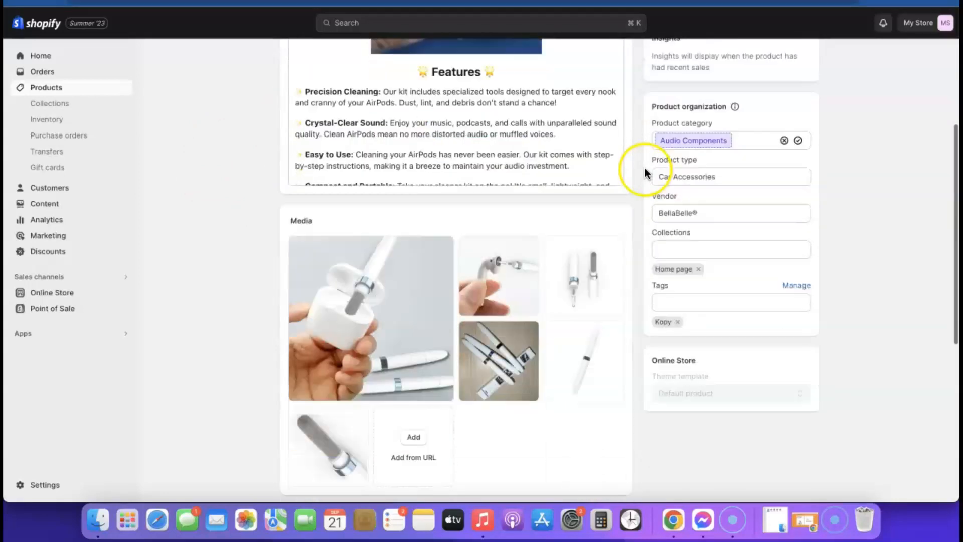
pyautogui.scroll(-7, 645, 168)
pyautogui.click(457, 318)
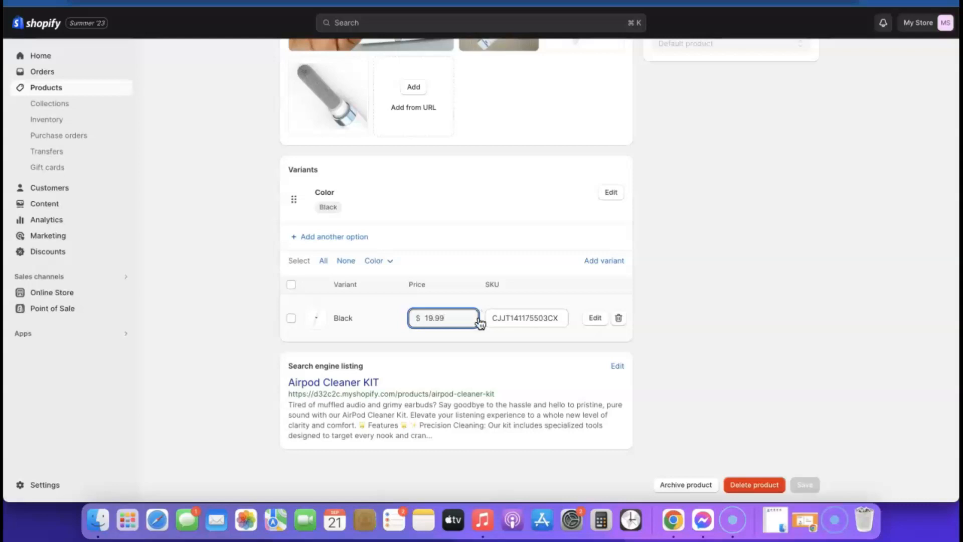
pyautogui.click(397, 318)
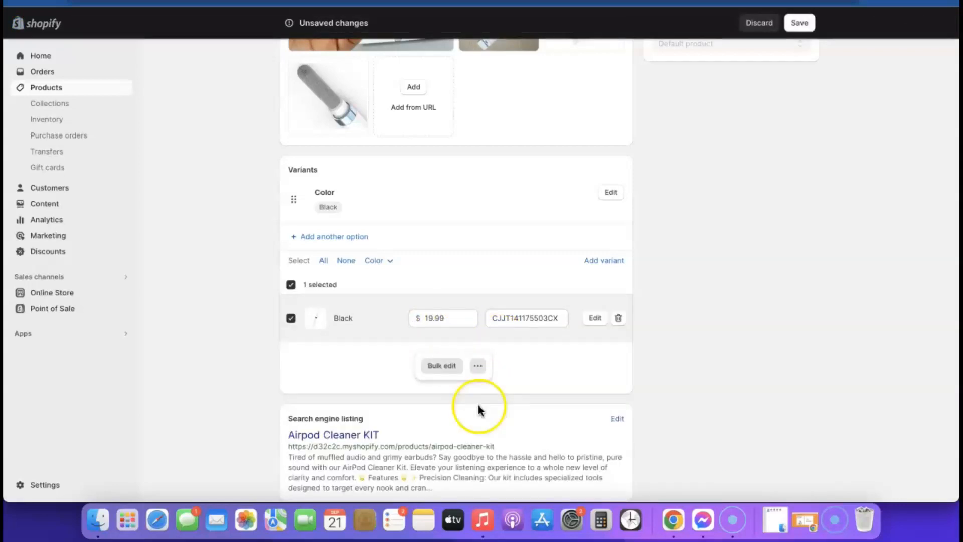
pyautogui.scroll(5, 572, 338)
pyautogui.click(808, 30)
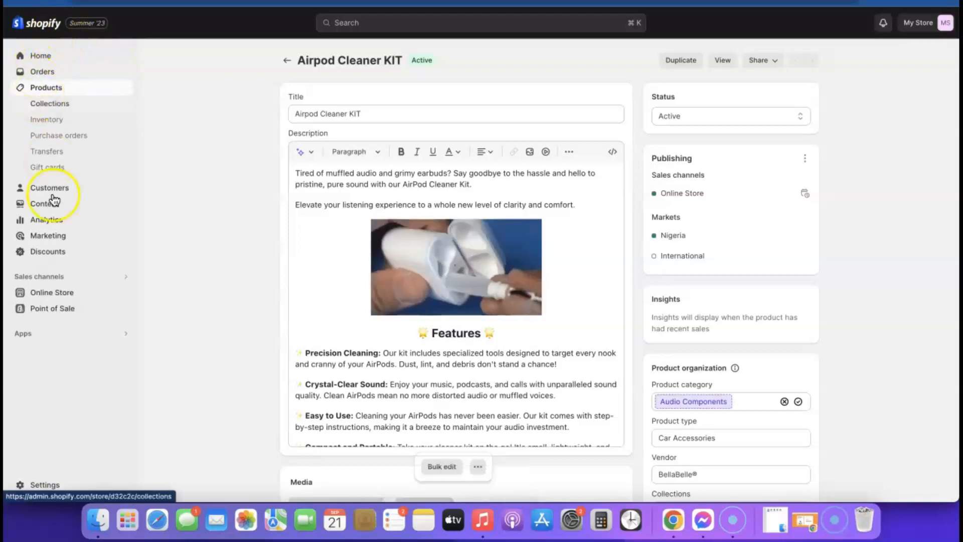
# - Open the Sense theme editor on Products > Default product, previewing the Airpod Cleaner KIT at $19.99
pyautogui.click(51, 295)
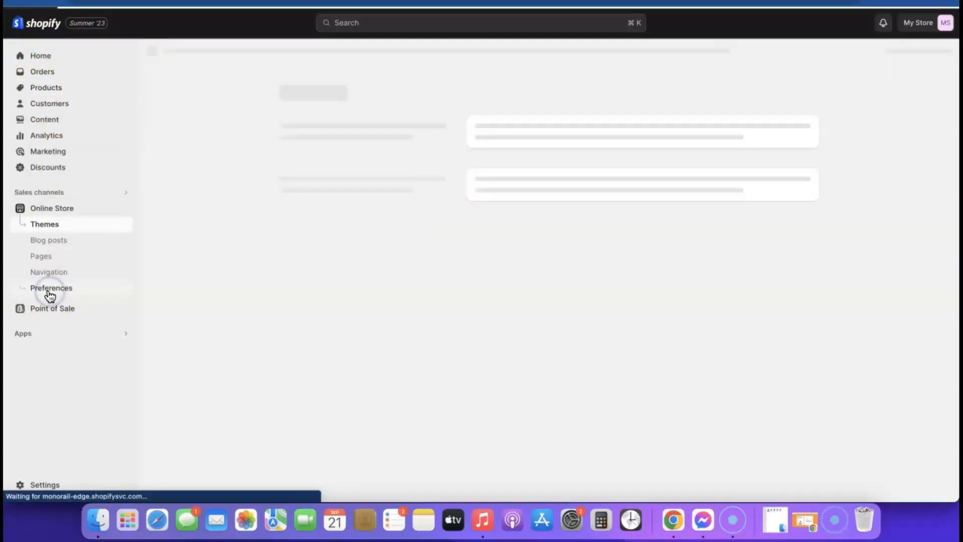
pyautogui.click(792, 340)
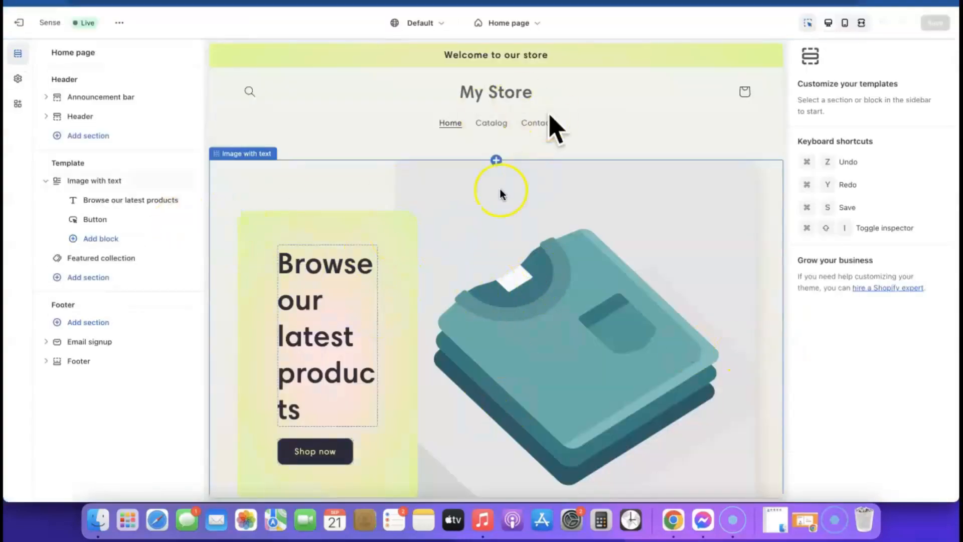
pyautogui.click(534, 23)
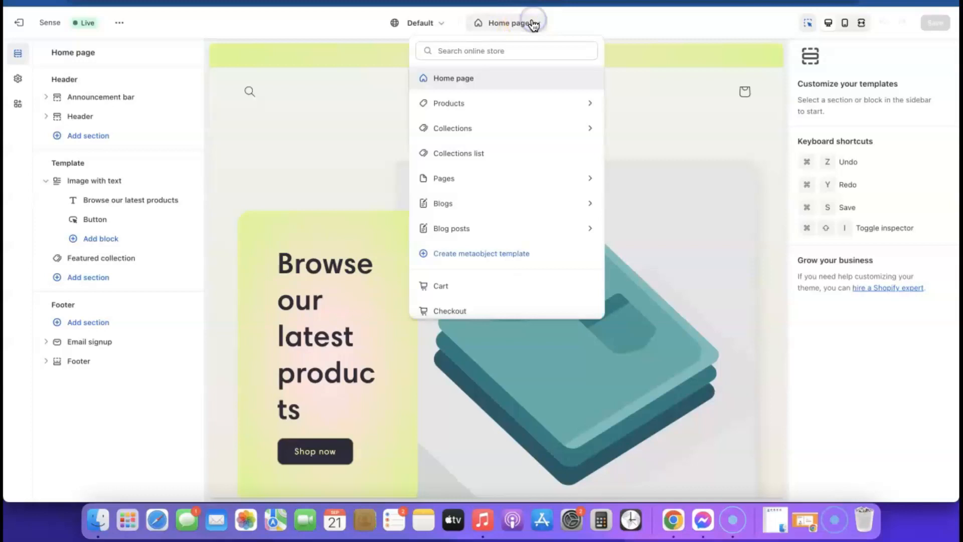
pyautogui.click(443, 104)
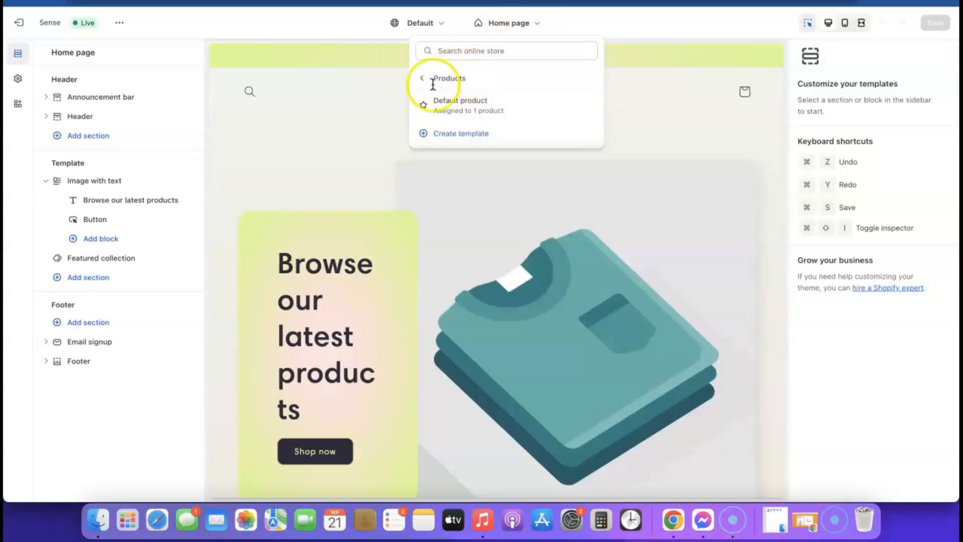
pyautogui.click(459, 105)
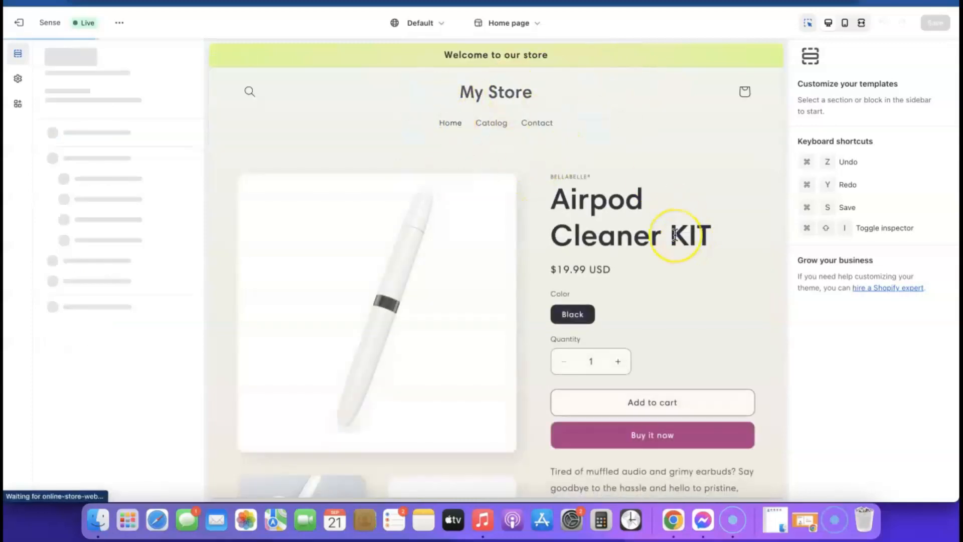
pyautogui.click(672, 233)
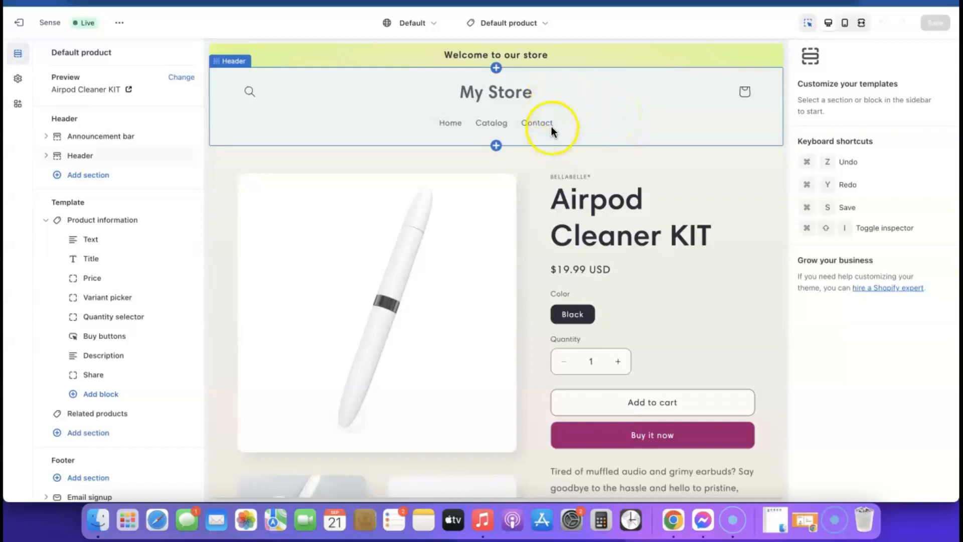
# - Upload Airpod KIT (1).png, found by searching 'airpod', and set it as the store logo
pyautogui.click(17, 80)
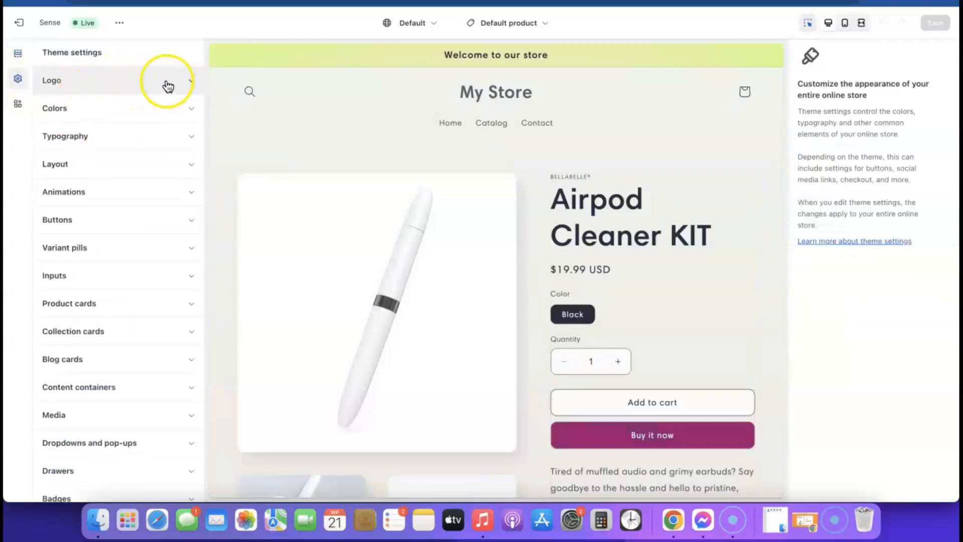
pyautogui.click(191, 82)
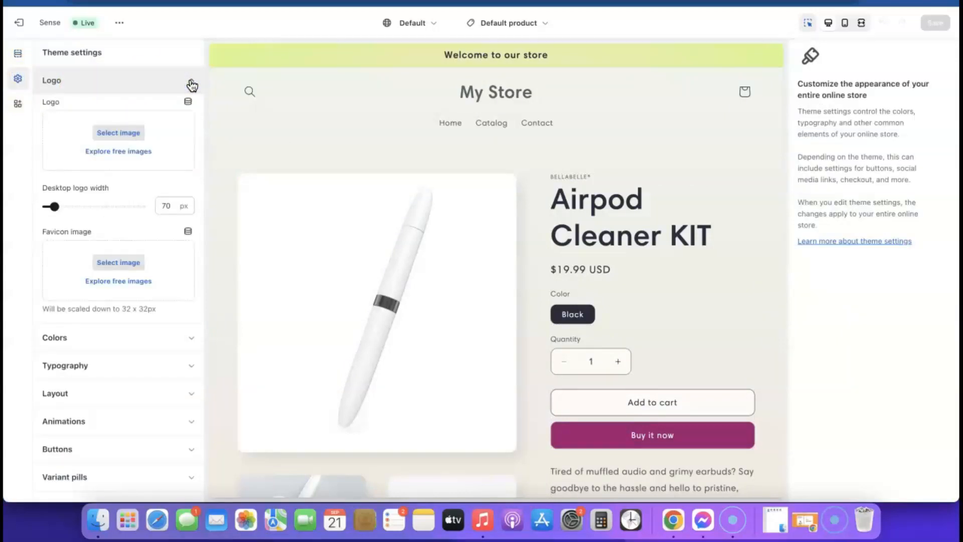
pyautogui.click(119, 133)
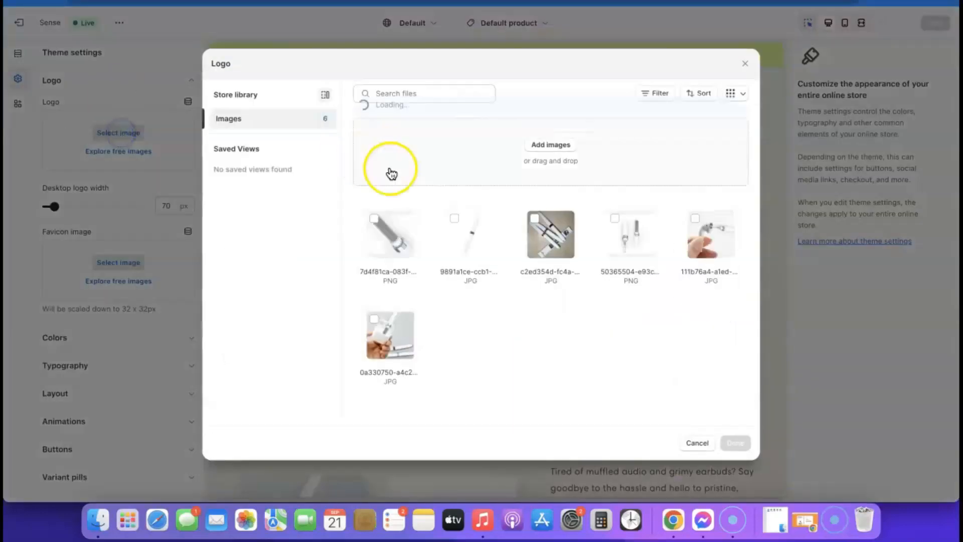
pyautogui.click(552, 147)
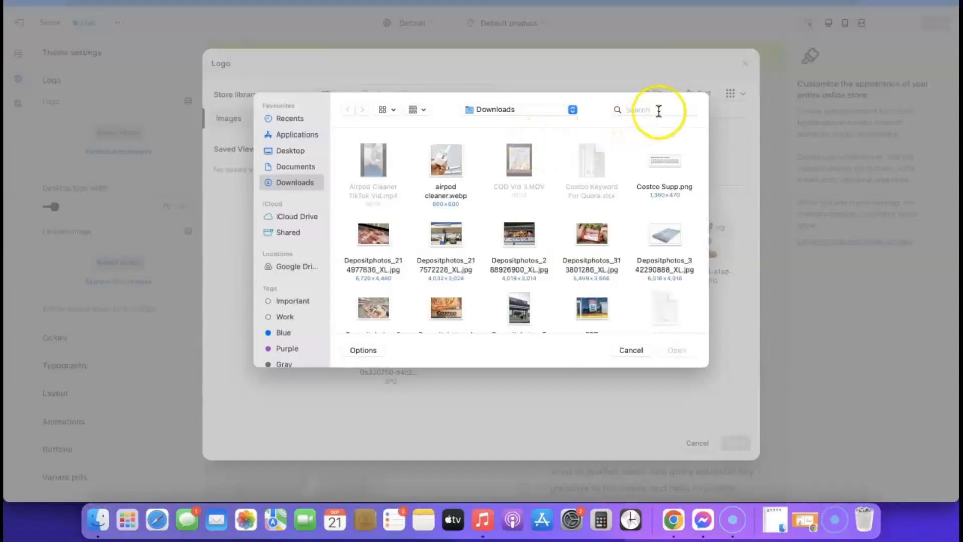
pyautogui.click(659, 107)
pyautogui.write('airpod')
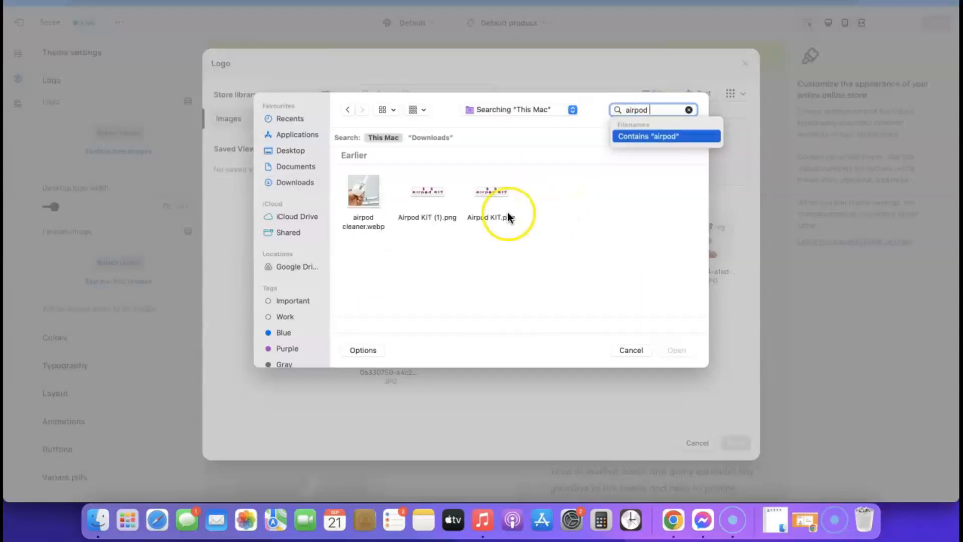
pyautogui.click(434, 197)
pyautogui.click(673, 349)
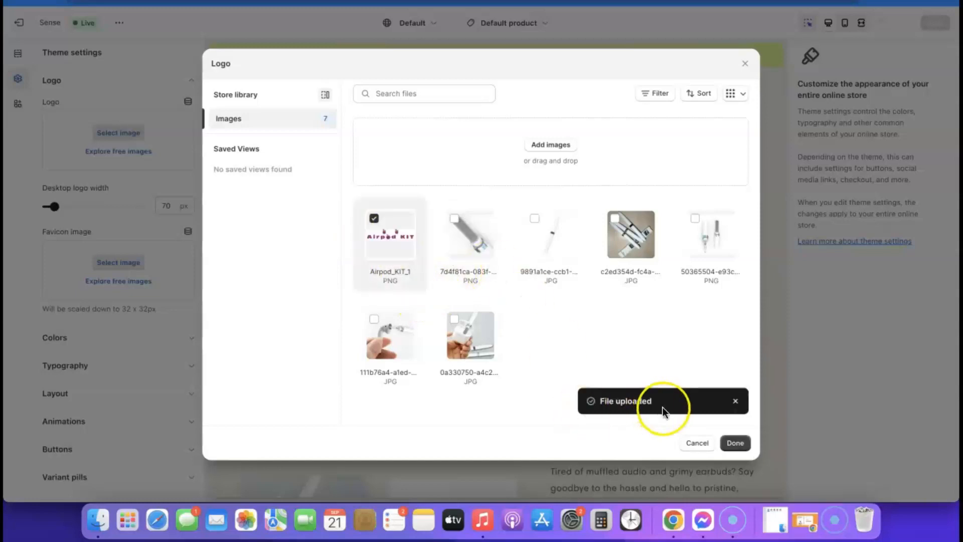
pyautogui.click(735, 443)
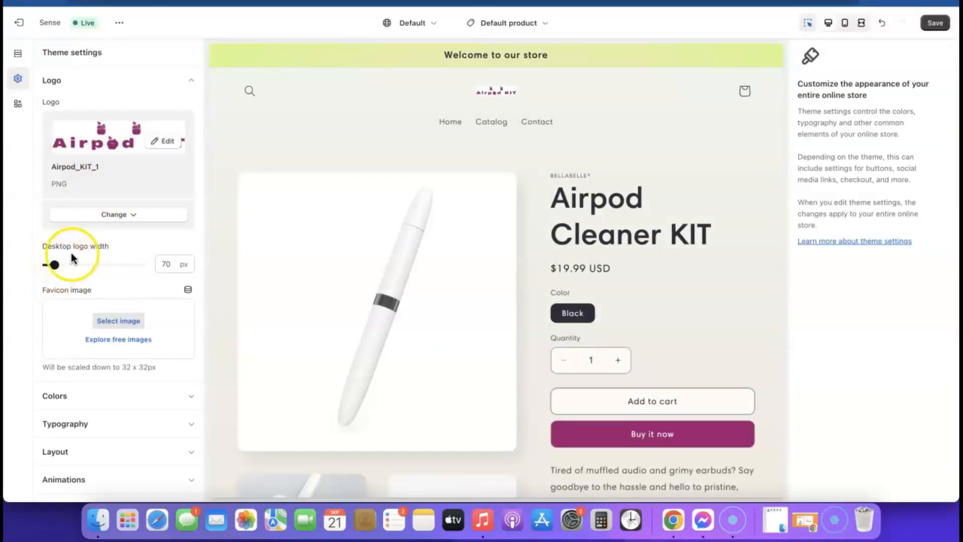
# - Set the desktop logo width to 240 px and check the header in the mobile preview
pyautogui.click(51, 264)
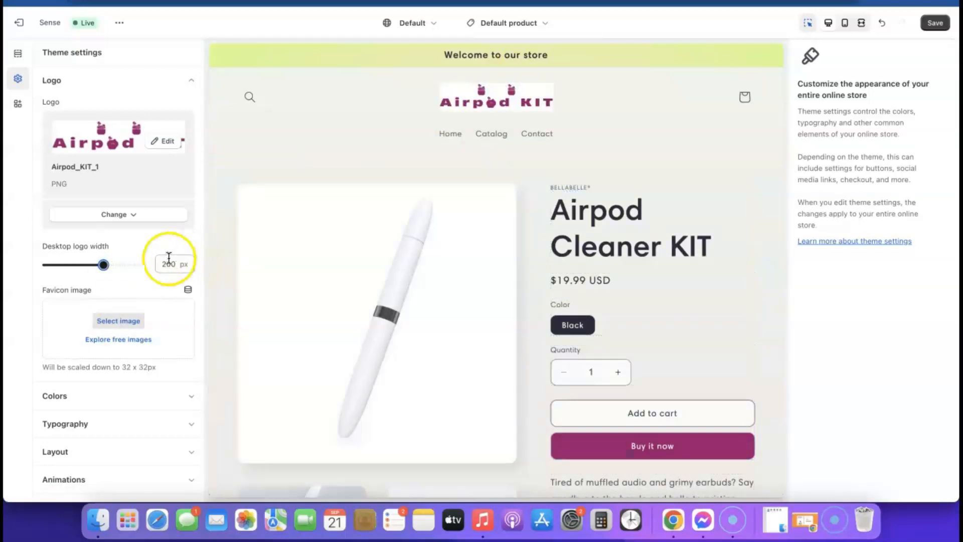
pyautogui.moveTo(103, 264); pyautogui.dragTo(110, 264)
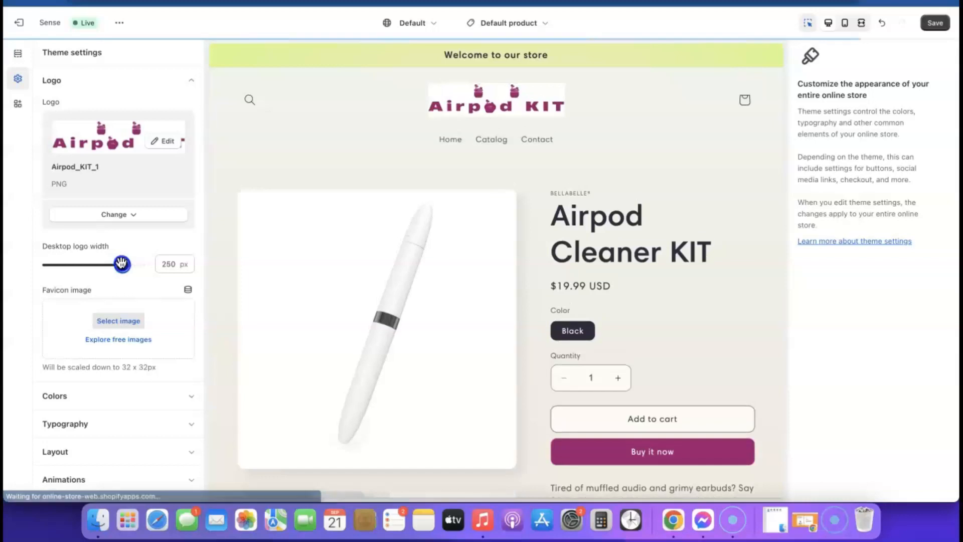
pyautogui.click(36, 334)
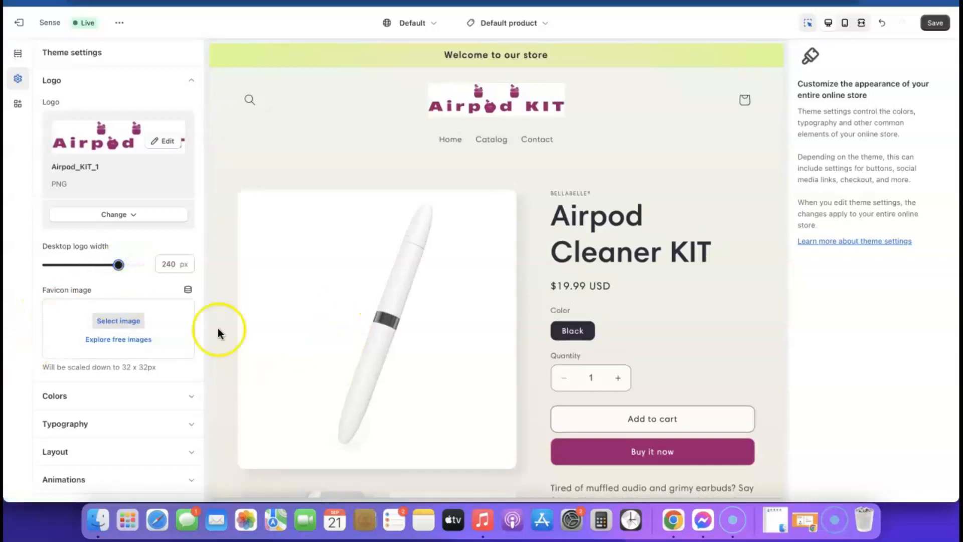
pyautogui.click(847, 24)
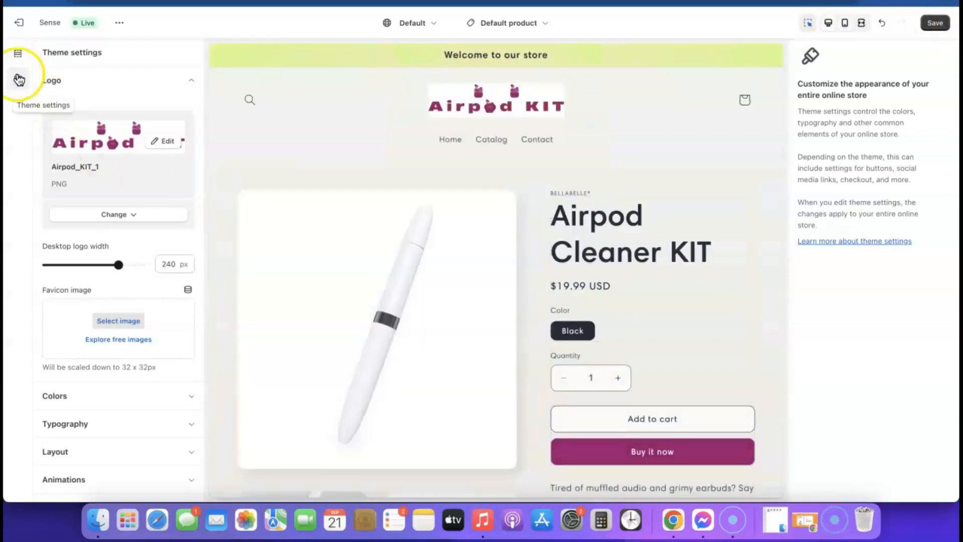
pyautogui.click(18, 77)
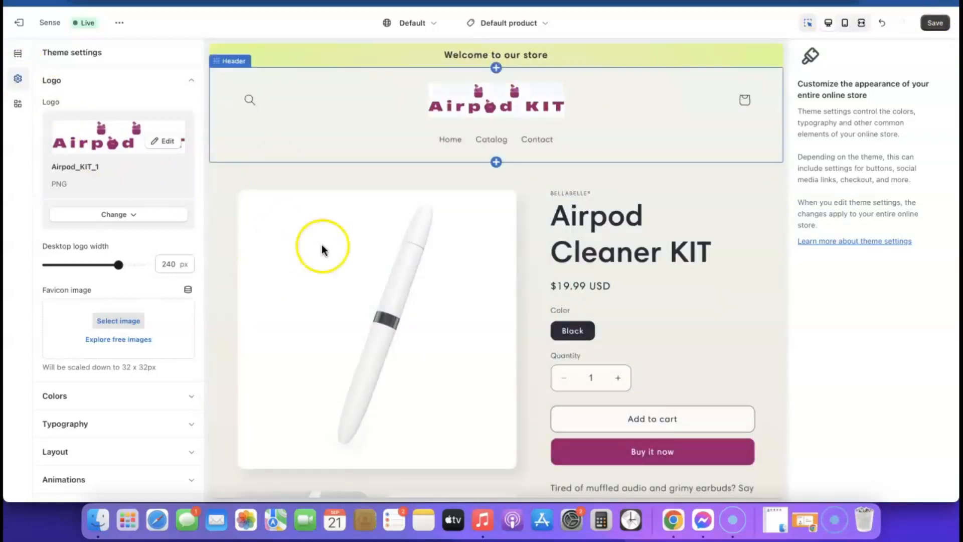
# - Open colour Scheme 1 and set its background to white #FFF
pyautogui.click(192, 81)
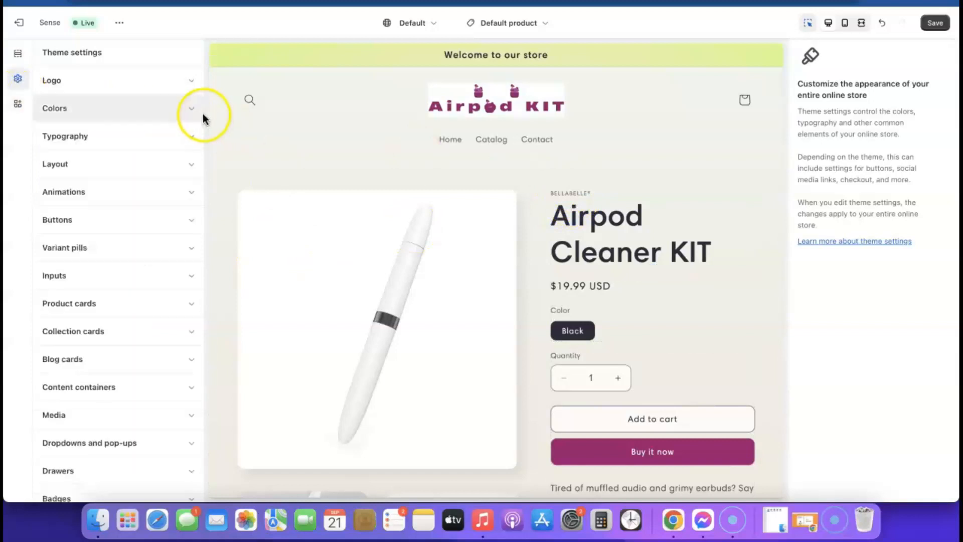
pyautogui.click(192, 108)
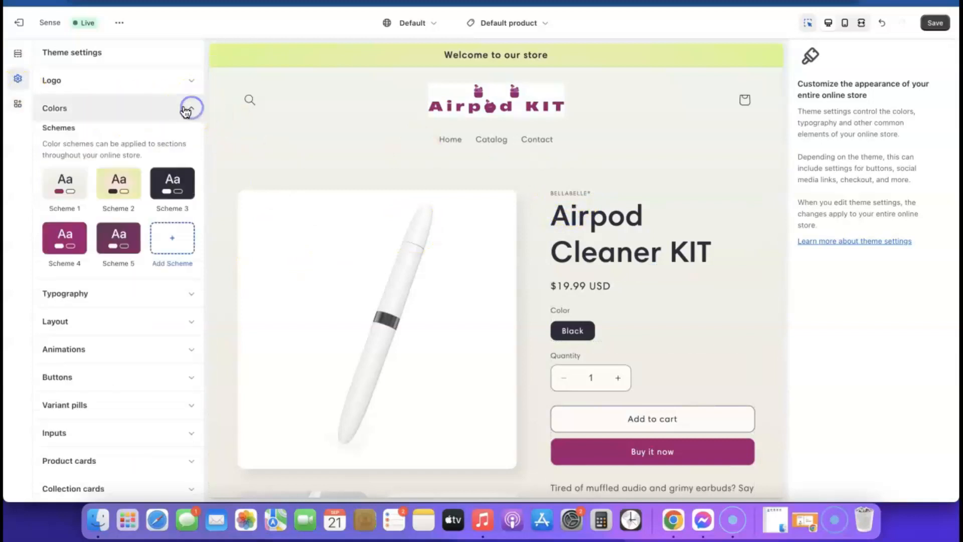
pyautogui.click(64, 187)
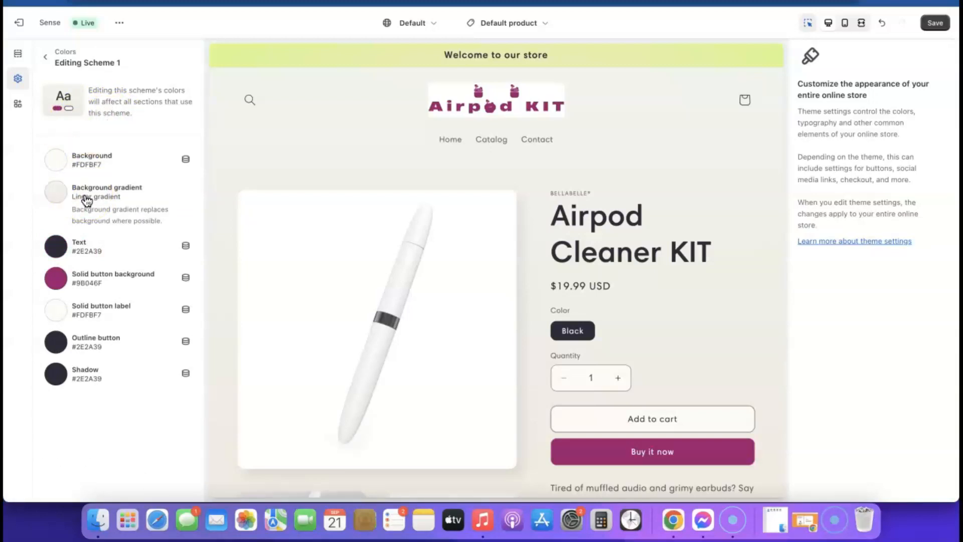
pyautogui.click(59, 161)
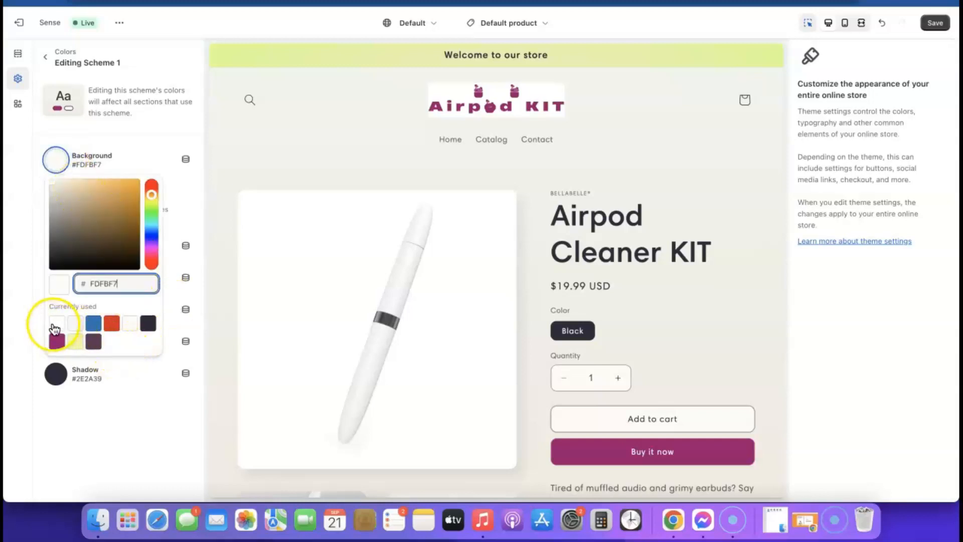
pyautogui.click(56, 324)
pyautogui.click(100, 404)
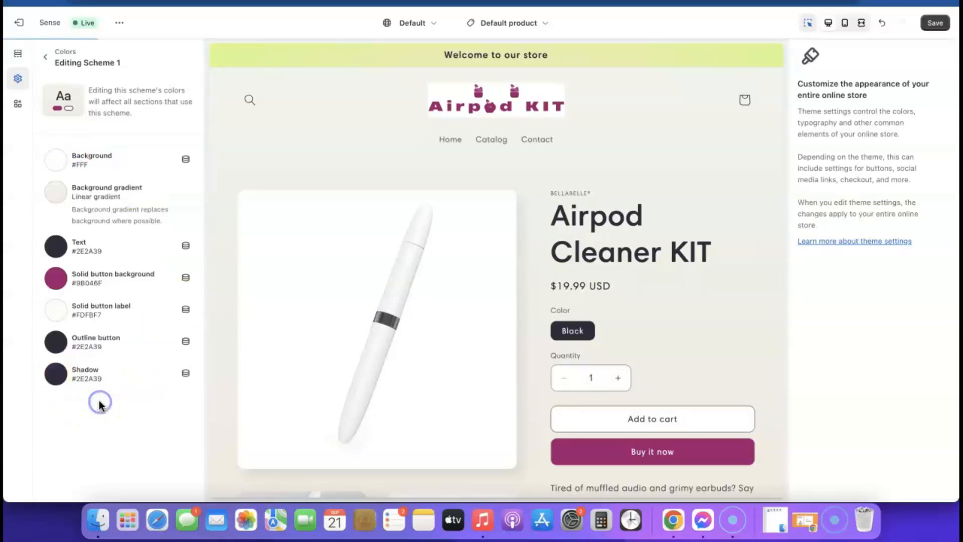
# - Clear Scheme 1's background gradient, then go back to the colour scheme list
pyautogui.click(100, 188)
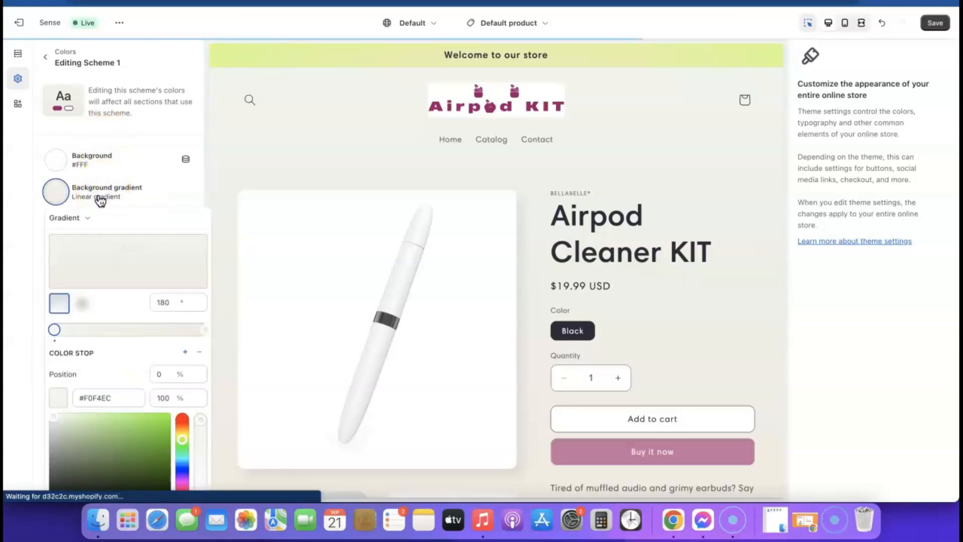
pyautogui.click(136, 251)
pyautogui.click(166, 194)
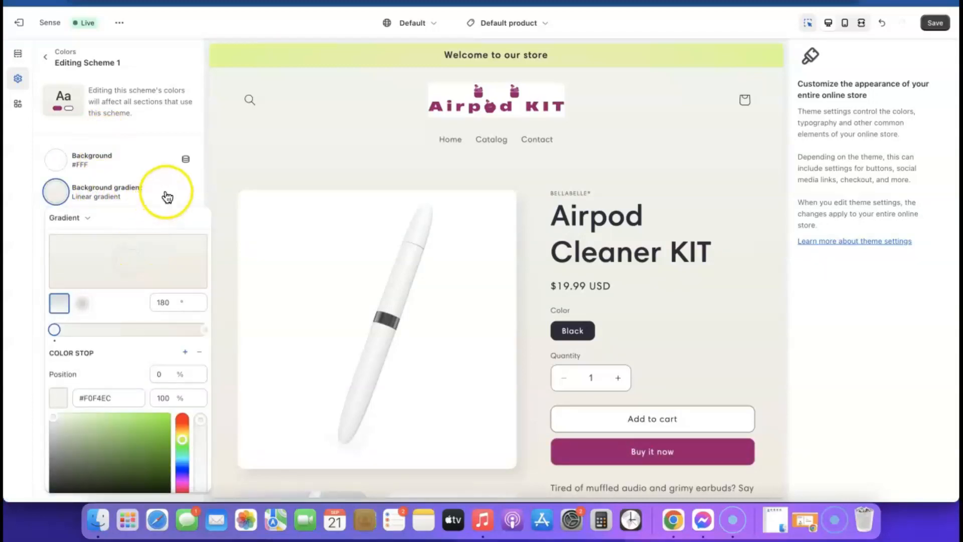
pyautogui.click(118, 192)
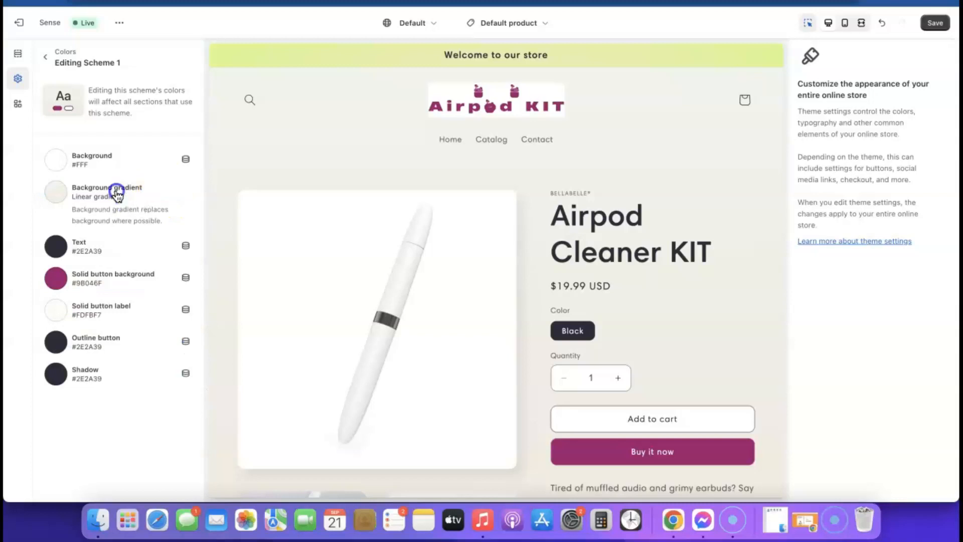
pyautogui.scroll(-3, 118, 326)
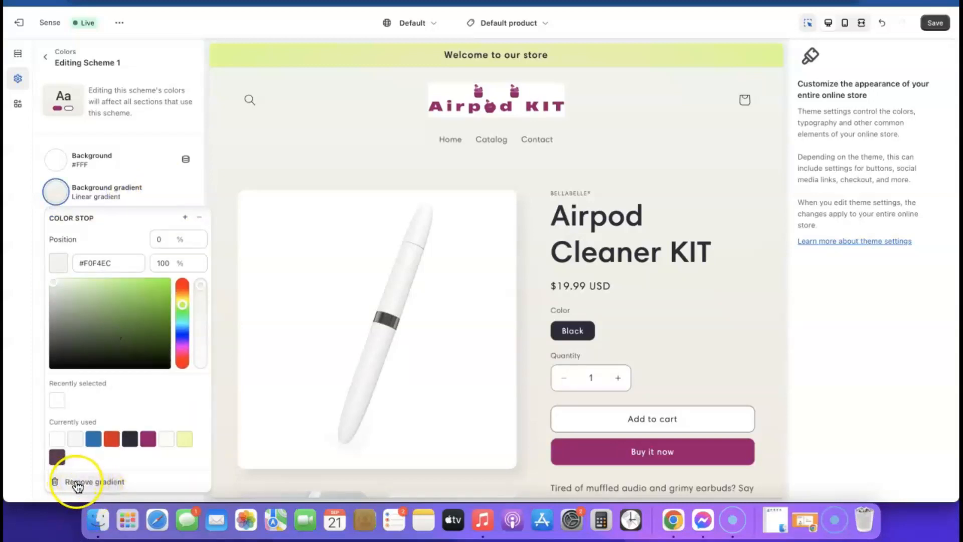
pyautogui.click(100, 482)
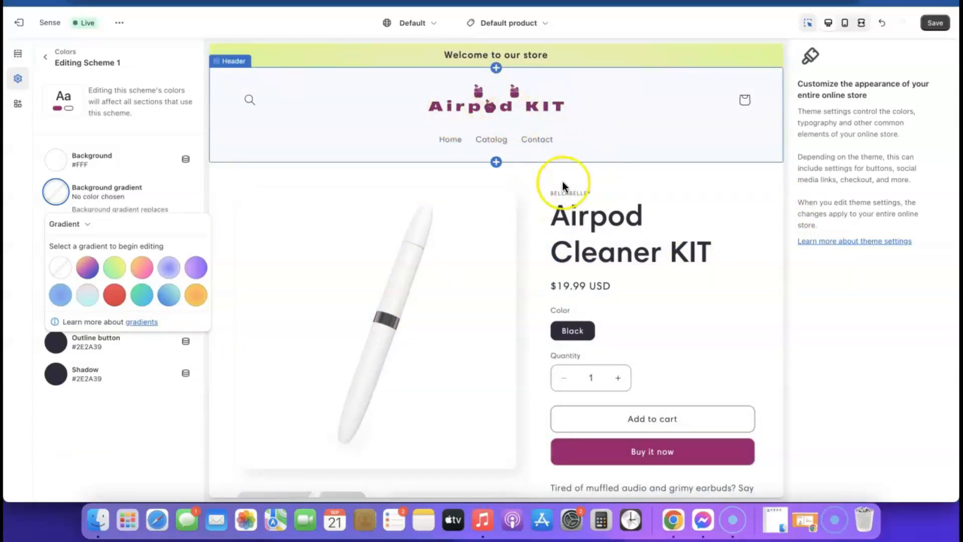
pyautogui.scroll(-7, 661, 289)
pyautogui.scroll(1, 661, 286)
pyautogui.scroll(-10, 660, 287)
pyautogui.scroll(3, 660, 286)
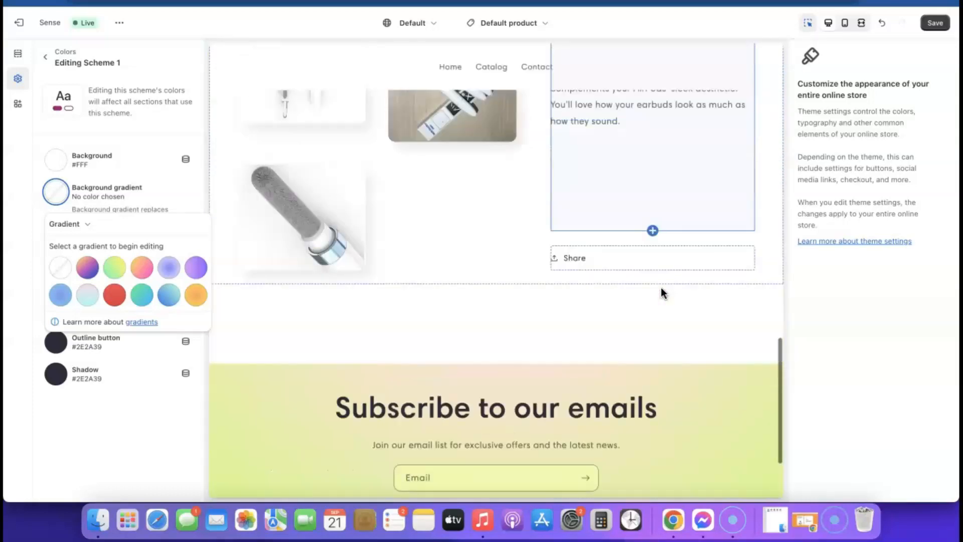
pyautogui.scroll(10, 660, 287)
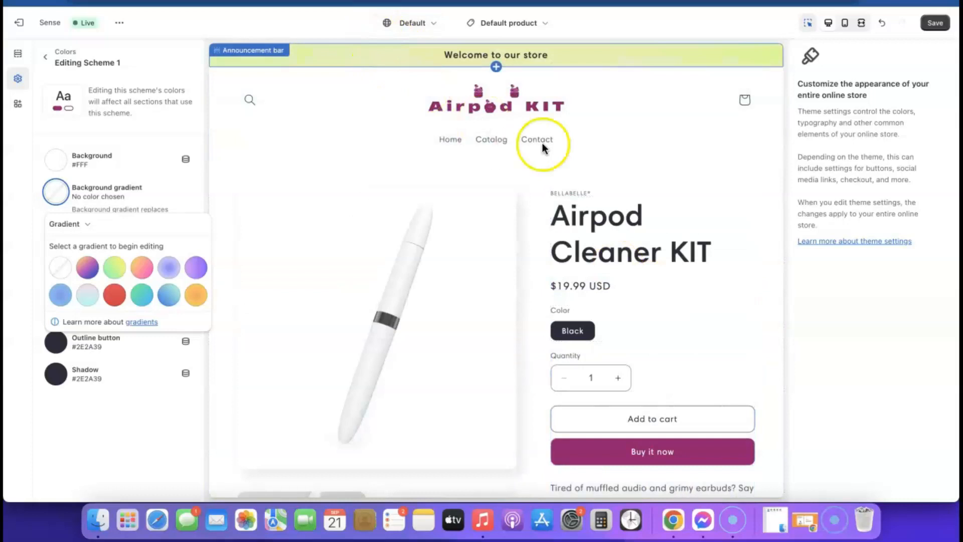
pyautogui.scroll(-10, 571, 146)
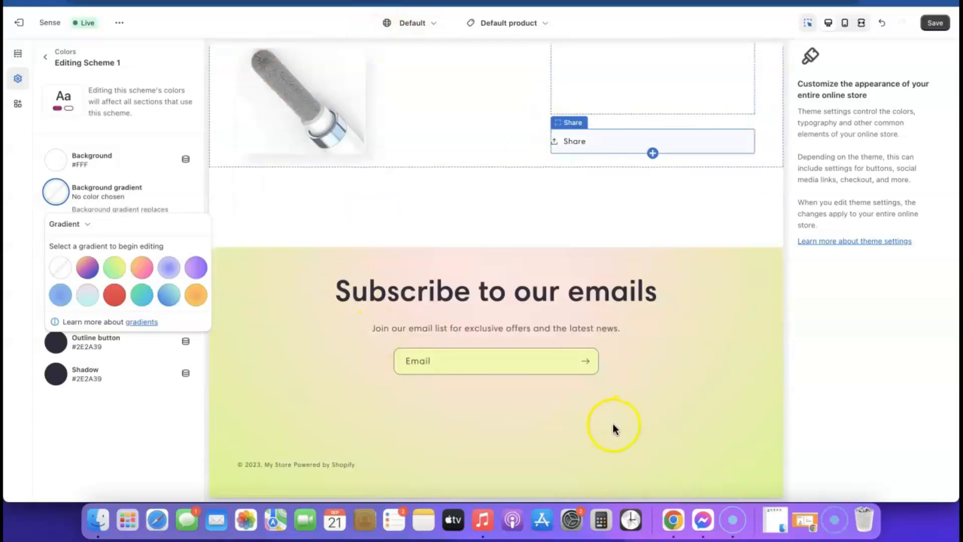
pyautogui.click(48, 128)
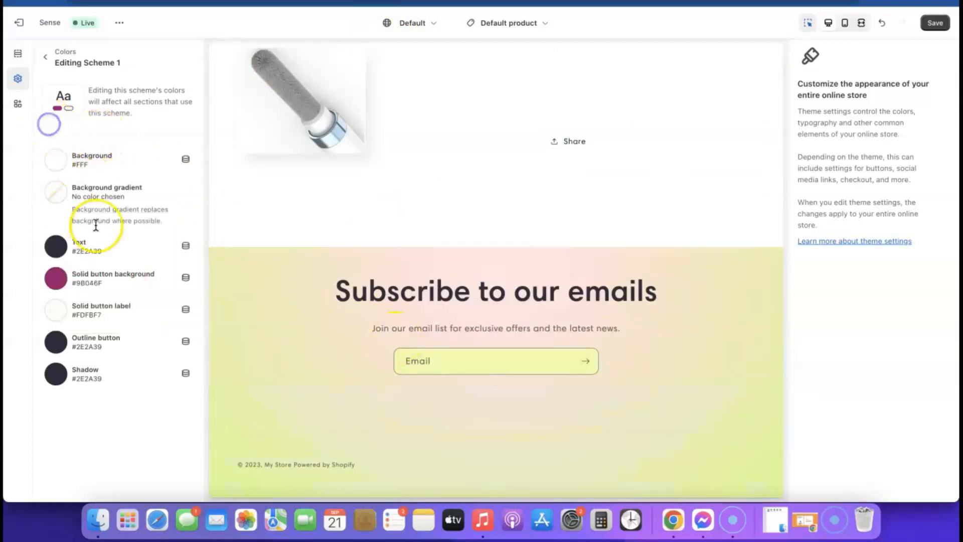
pyautogui.click(44, 58)
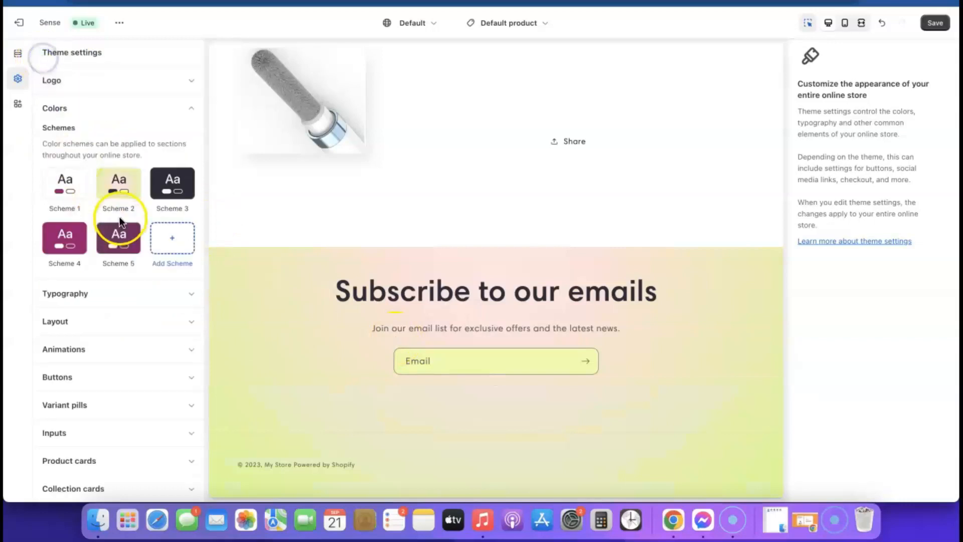
# - Delete Scheme 2's radial background gradient, leaving its plain #EDFFA7 background
pyautogui.click(121, 186)
pyautogui.click(94, 193)
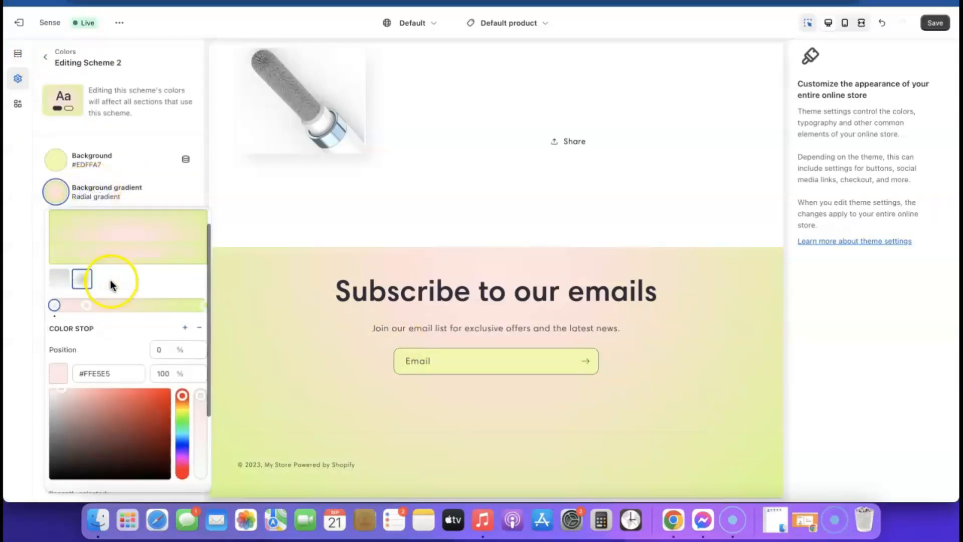
pyautogui.scroll(-3, 108, 280)
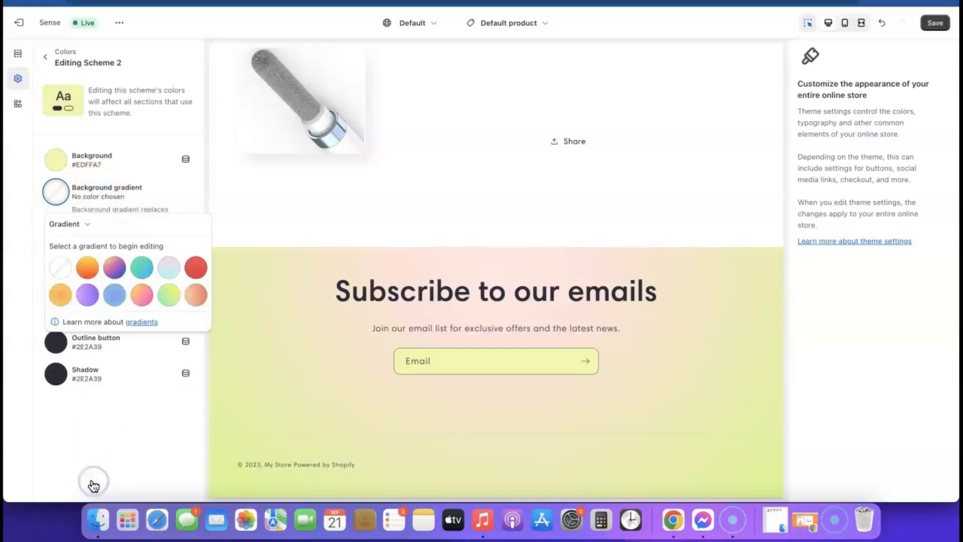
pyautogui.click(50, 424)
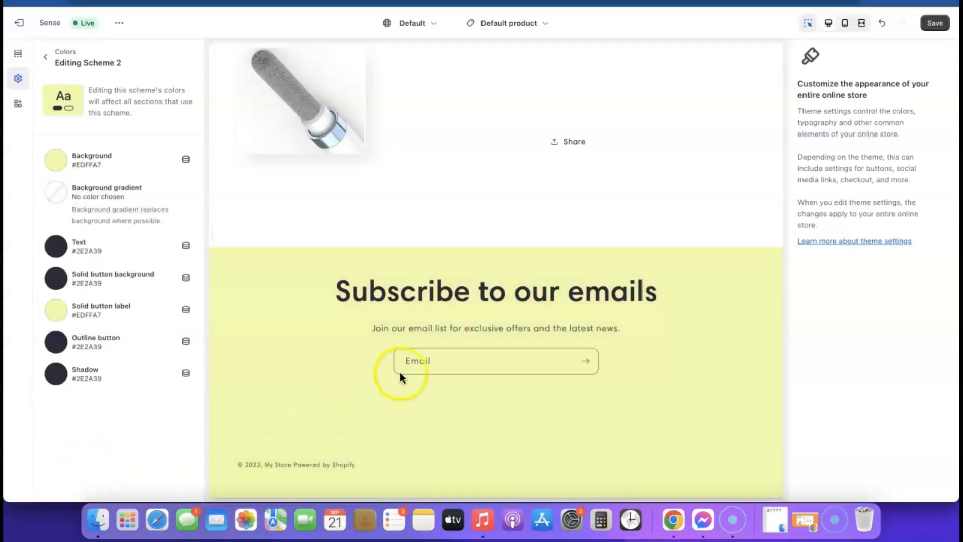
pyautogui.scroll(10, 254, 323)
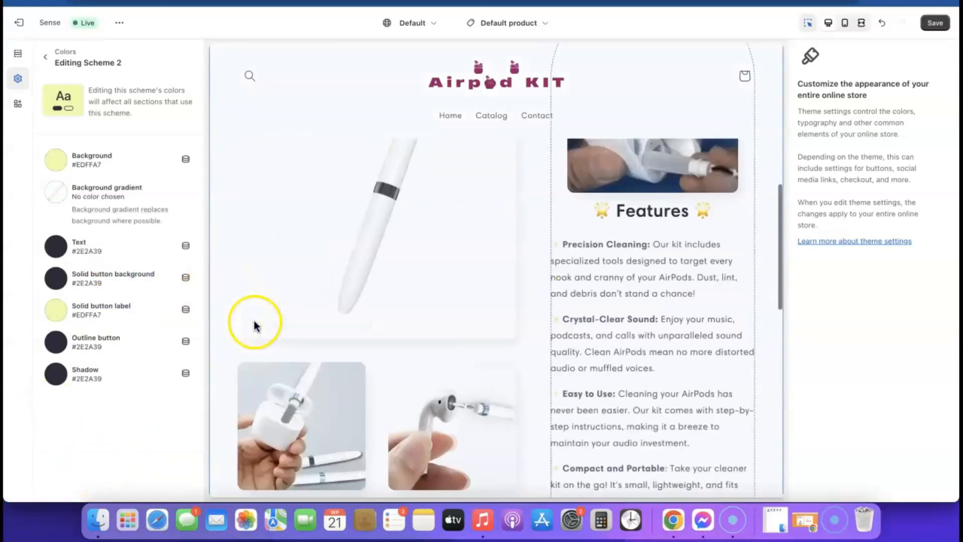
pyautogui.scroll(5, 255, 325)
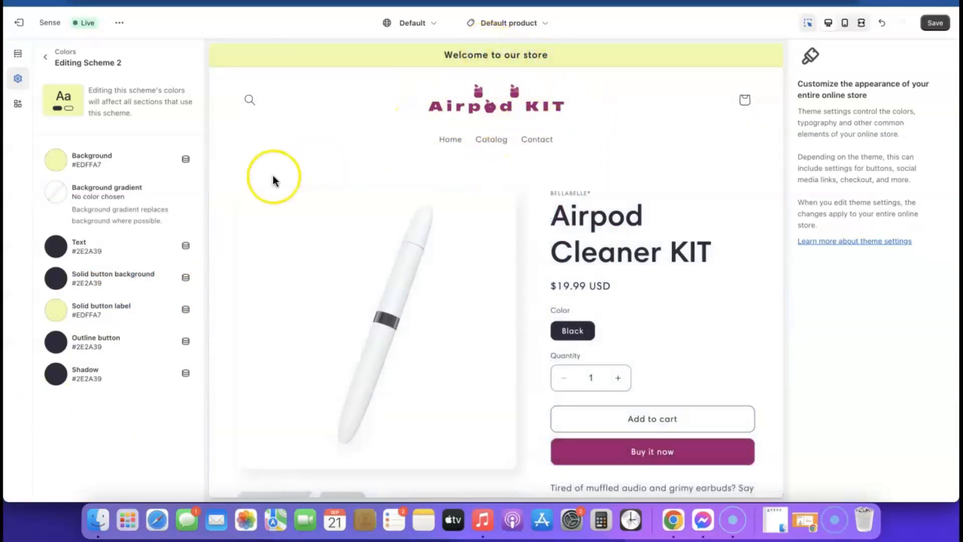
# - Set Scheme 2's background to pale pink E1C3D8 and copy that hex value
pyautogui.click(58, 162)
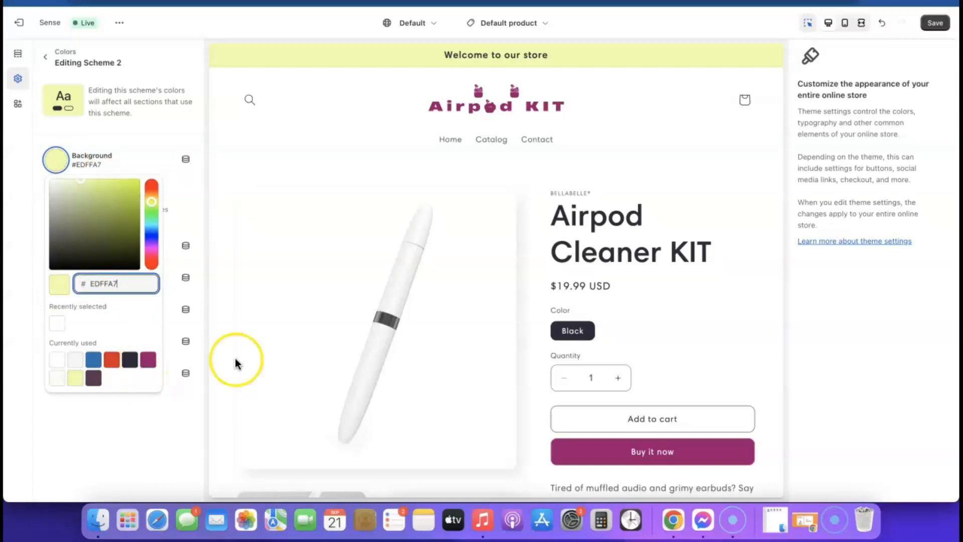
pyautogui.click(148, 359)
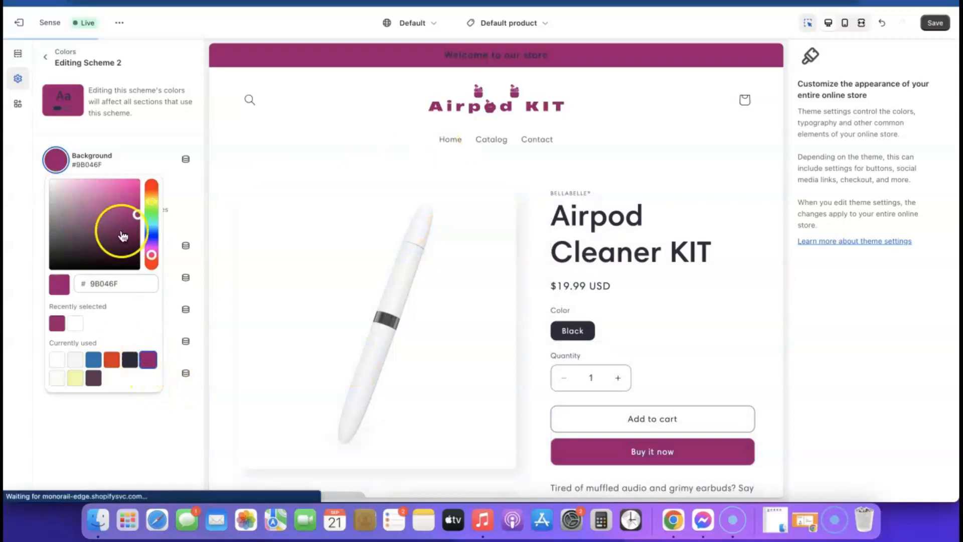
pyautogui.moveTo(134, 227); pyautogui.dragTo(59, 192)
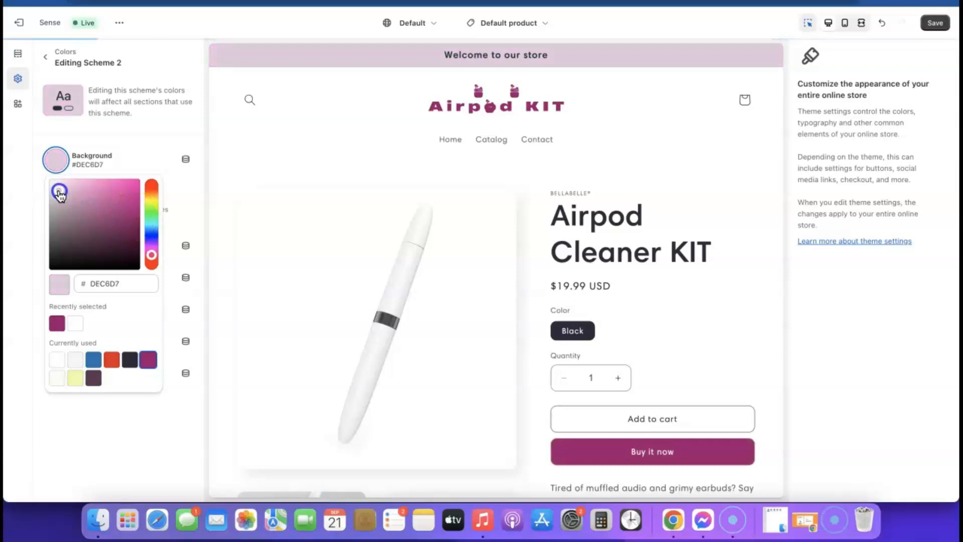
pyautogui.moveTo(59, 194); pyautogui.dragTo(61, 189)
pyautogui.click(134, 286)
pyautogui.doubleClick(134, 286)
pyautogui.rightClick(134, 285)
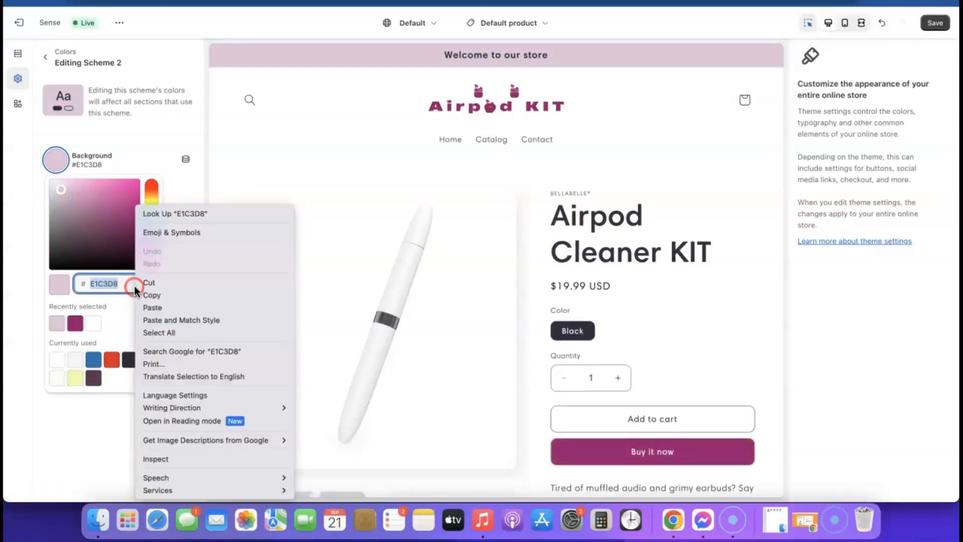
pyautogui.click(157, 295)
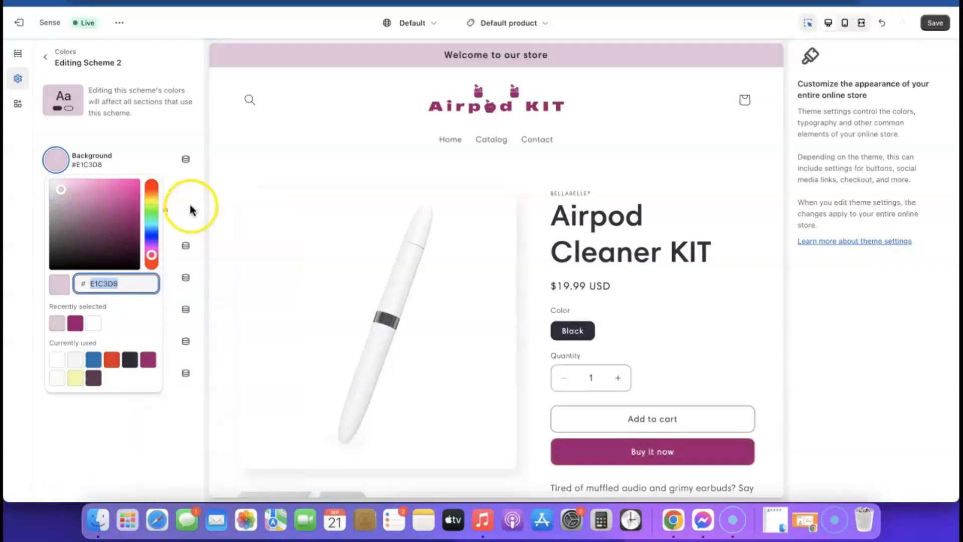
pyautogui.click(208, 164)
pyautogui.scroll(-15, 422, 331)
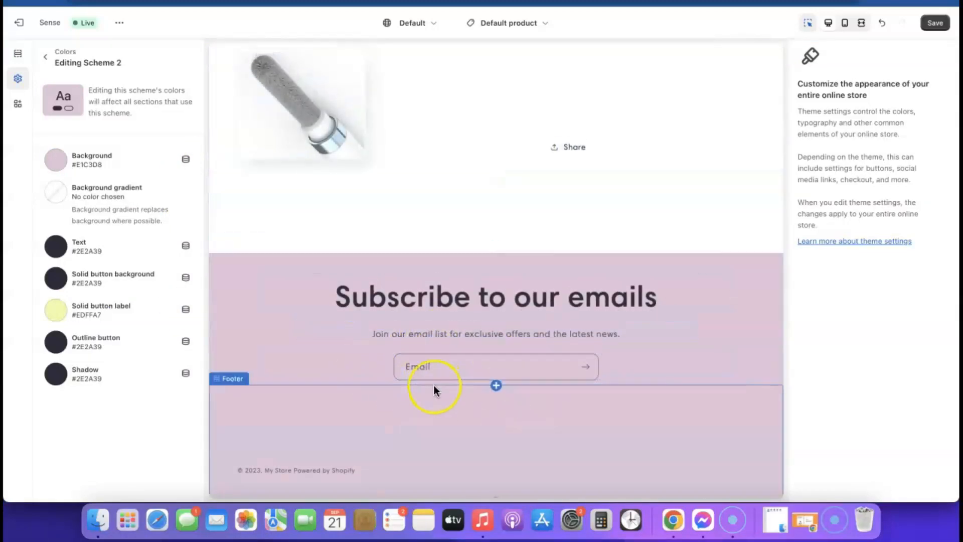
pyautogui.scroll(15, 434, 385)
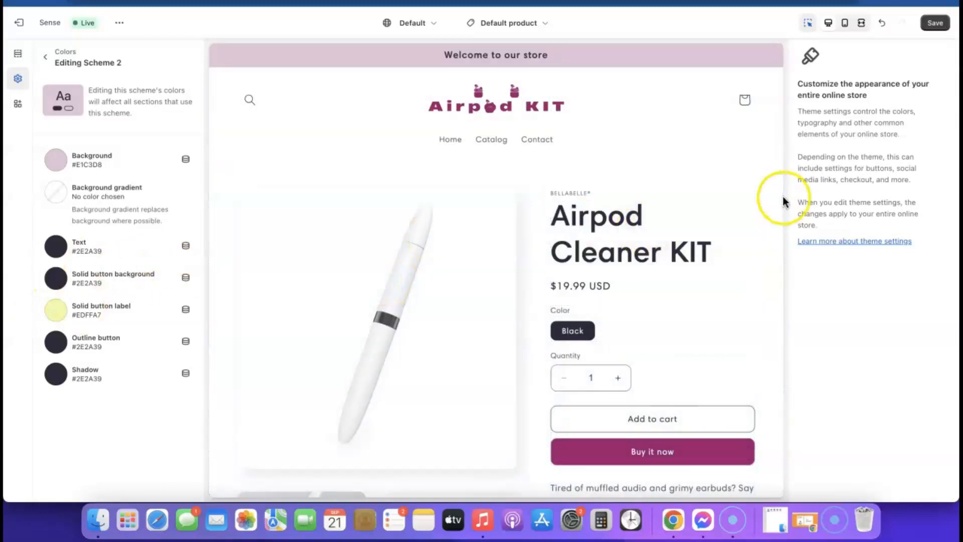
# - Save the theme and review the pink-tinted header and subscribe sections
pyautogui.click(937, 23)
pyautogui.scroll(-15, 585, 228)
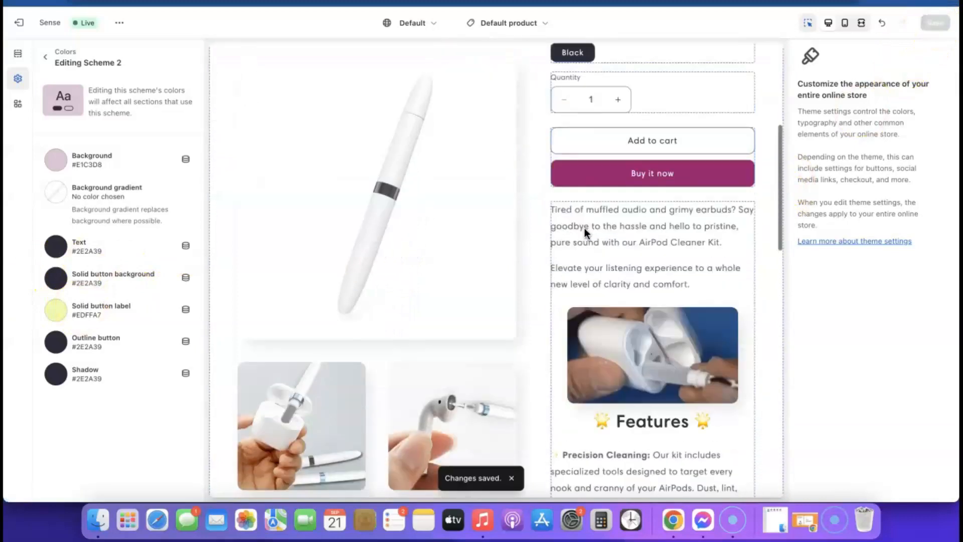
pyautogui.scroll(-6, 582, 230)
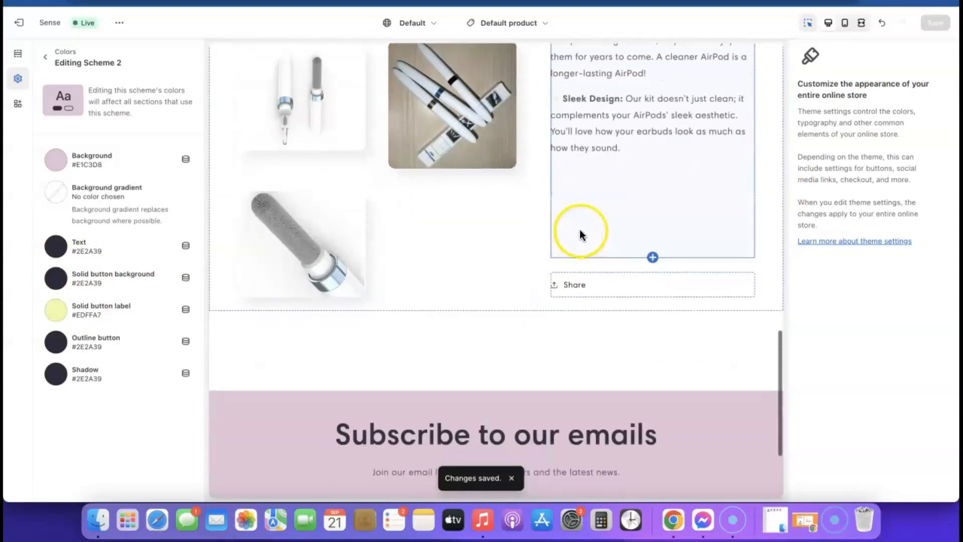
pyautogui.scroll(20, 675, 200)
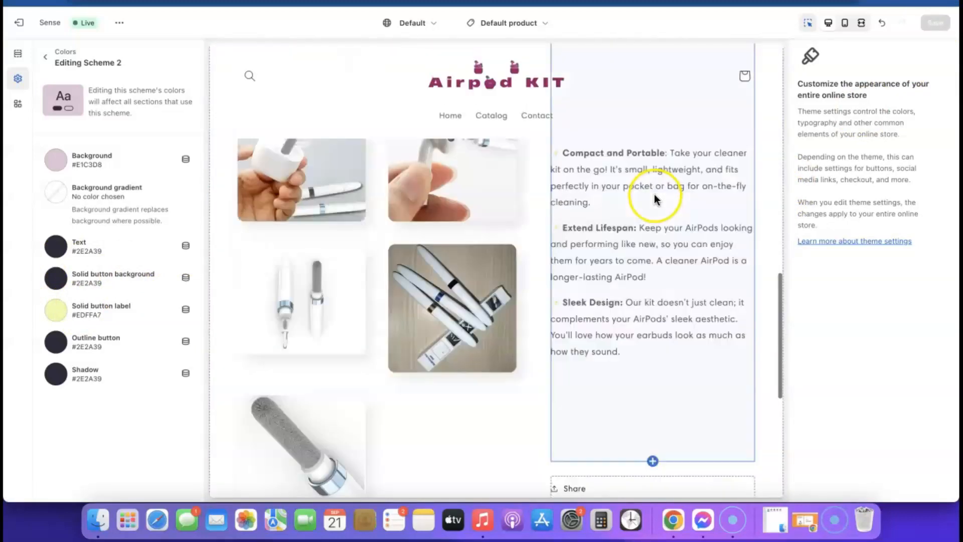
pyautogui.click(119, 23)
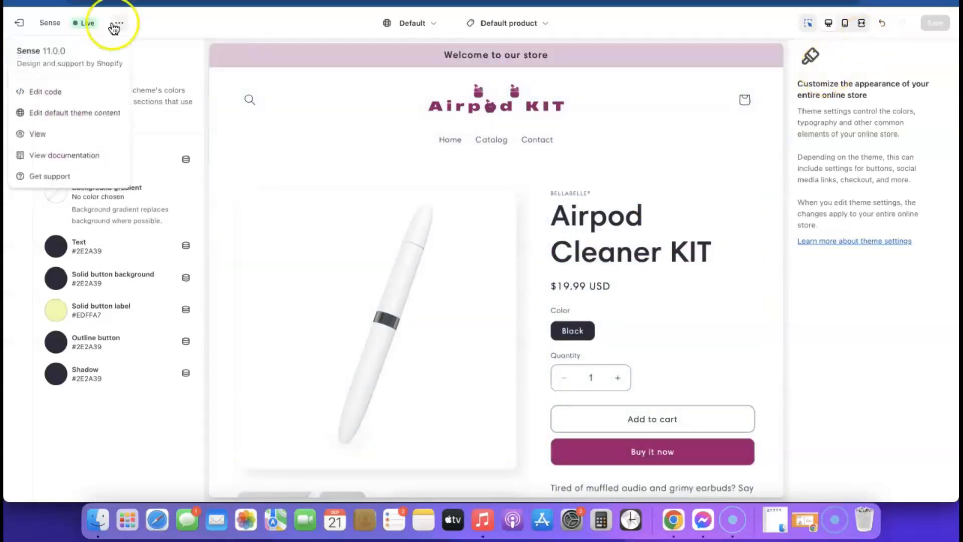
pyautogui.click(40, 135)
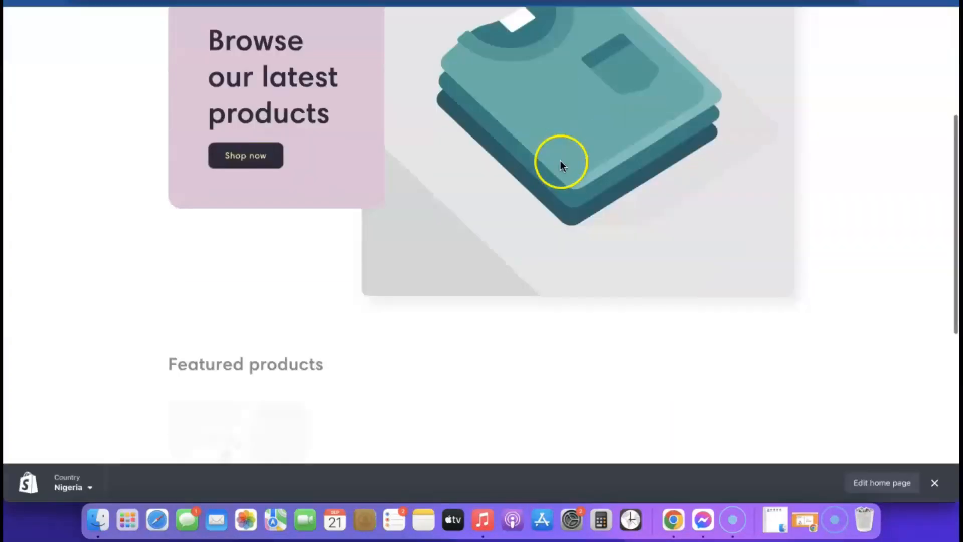
pyautogui.scroll(-10, 560, 160)
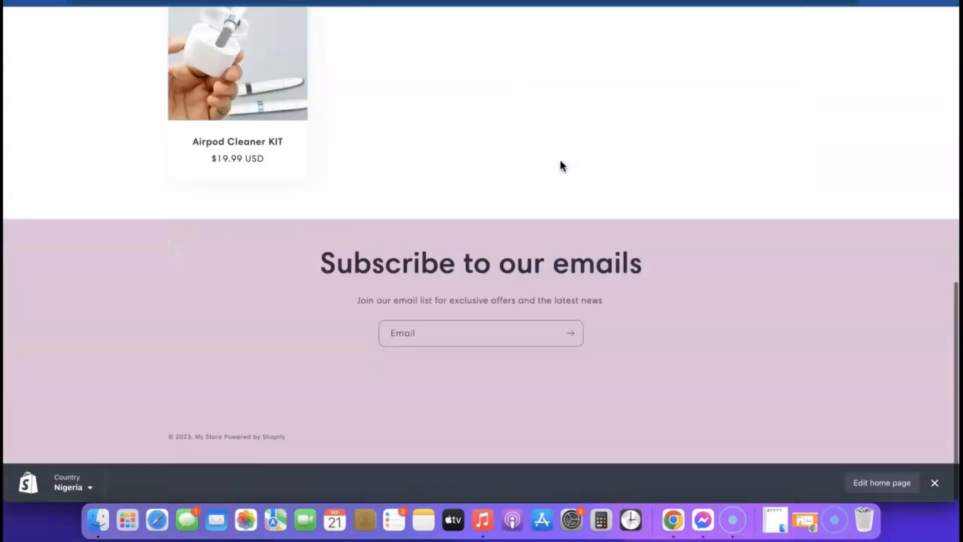
pyautogui.click(292, 105)
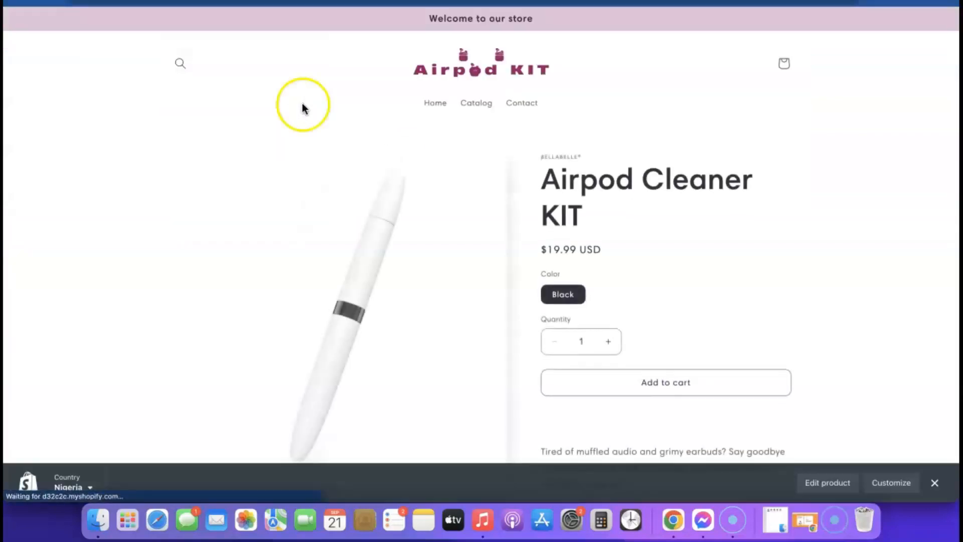
pyautogui.scroll(-1, 627, 162)
pyautogui.scroll(-3, 629, 161)
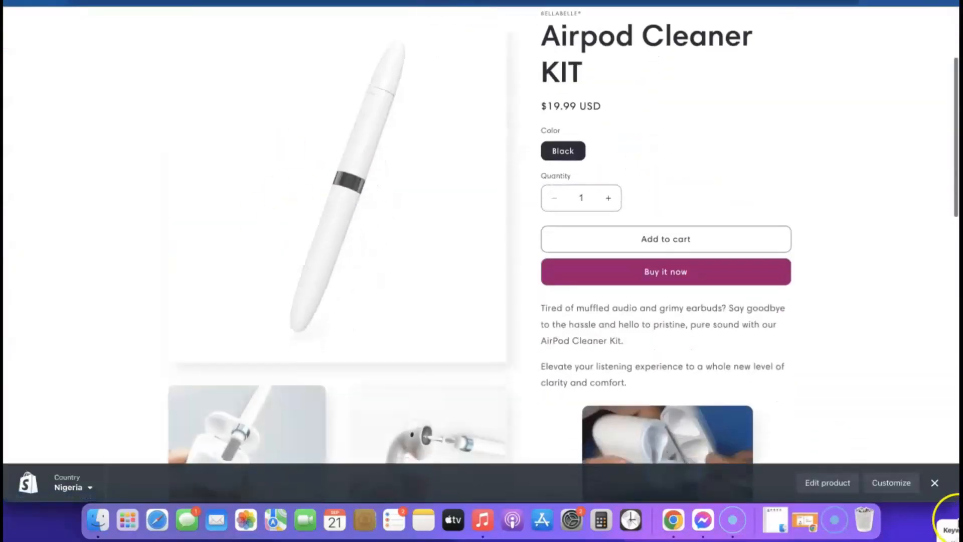
pyautogui.click(934, 482)
pyautogui.scroll(-5, 584, 291)
pyautogui.scroll(-15, 586, 299)
pyautogui.scroll(20, 586, 300)
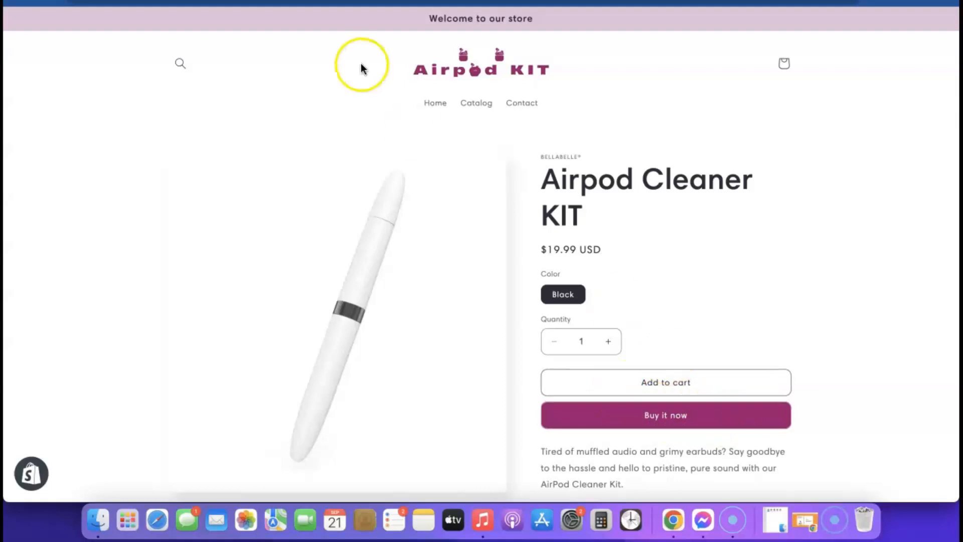
pyautogui.press('super+w')
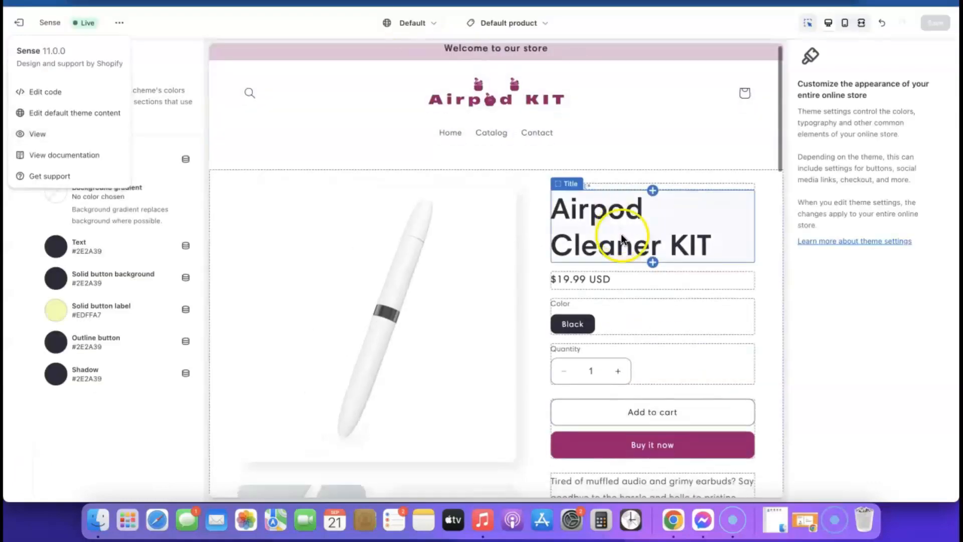
pyautogui.scroll(-2, 621, 237)
# - Turn off Show dynamic checkout buttons in the Buy buttons block and save
pyautogui.scroll(-2, 621, 237)
pyautogui.click(587, 322)
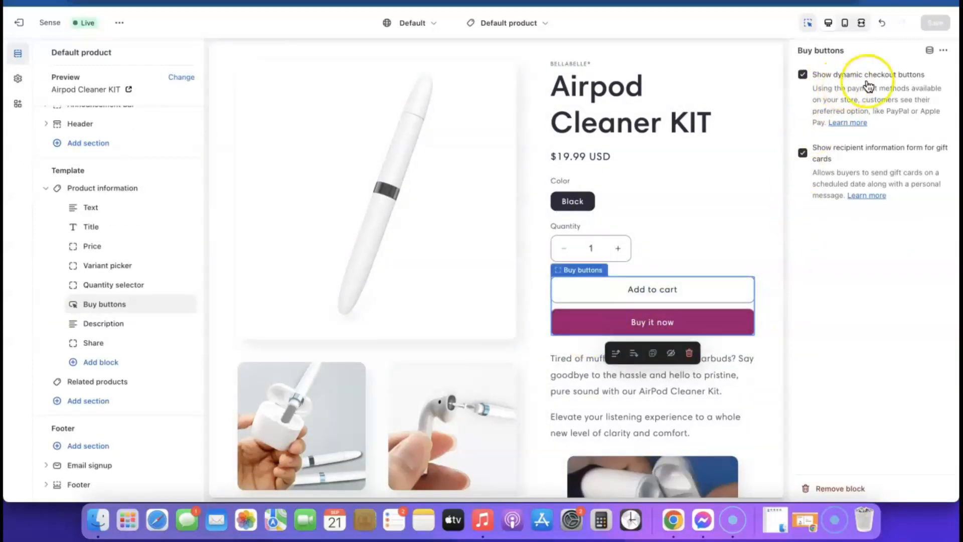
pyautogui.click(802, 75)
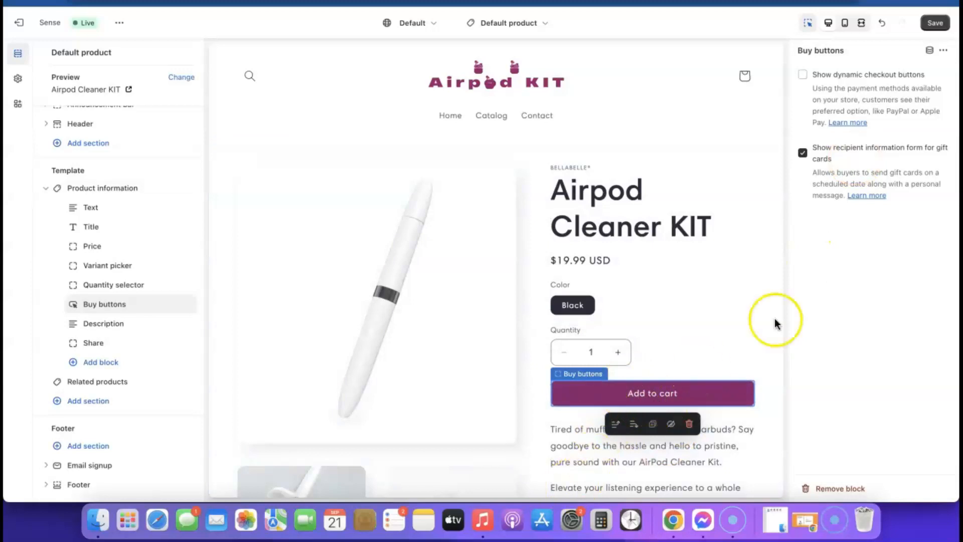
pyautogui.click(935, 23)
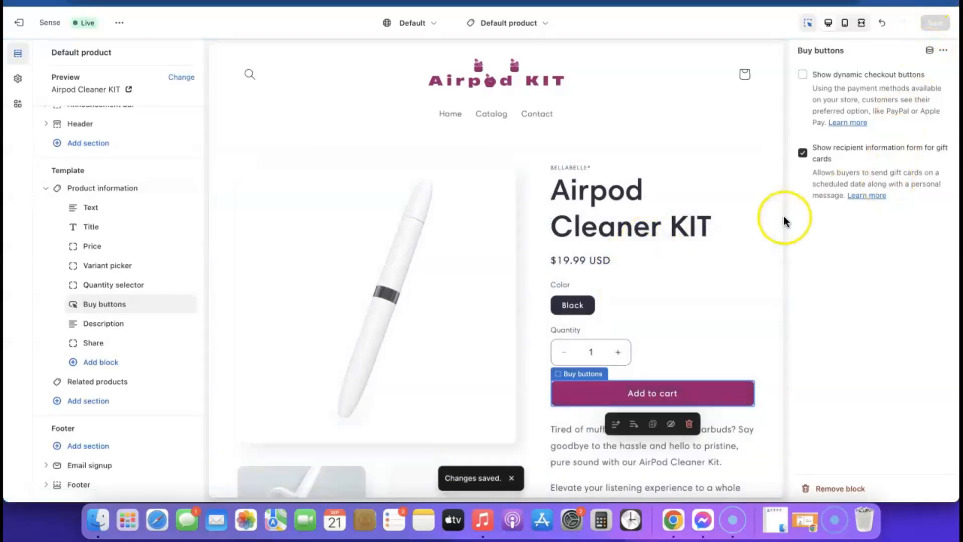
pyautogui.scroll(-10, 415, 221)
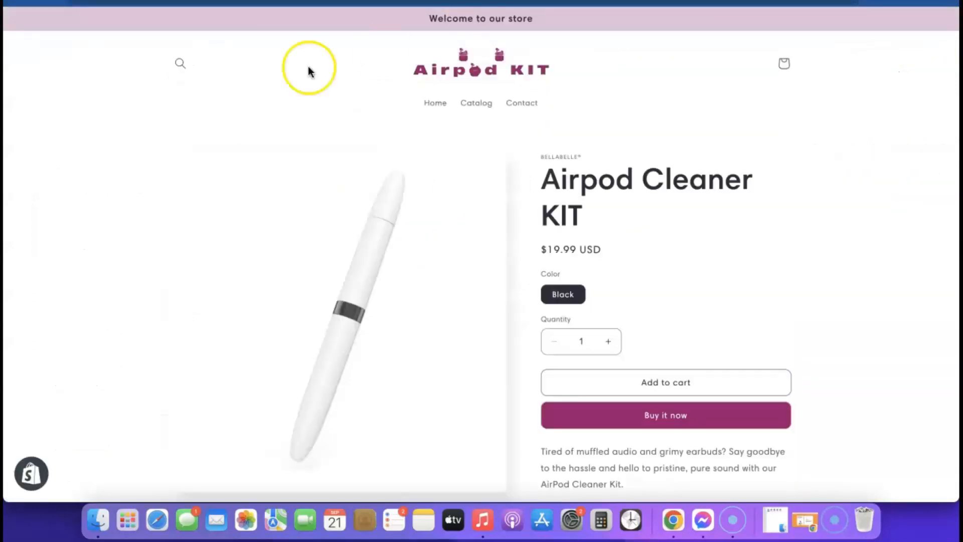
# - Scroll the Airpod Cleaner KIT product page to check the single pink Add to cart button
pyautogui.scroll(-3, 624, 103)
pyautogui.scroll(1, 614, 236)
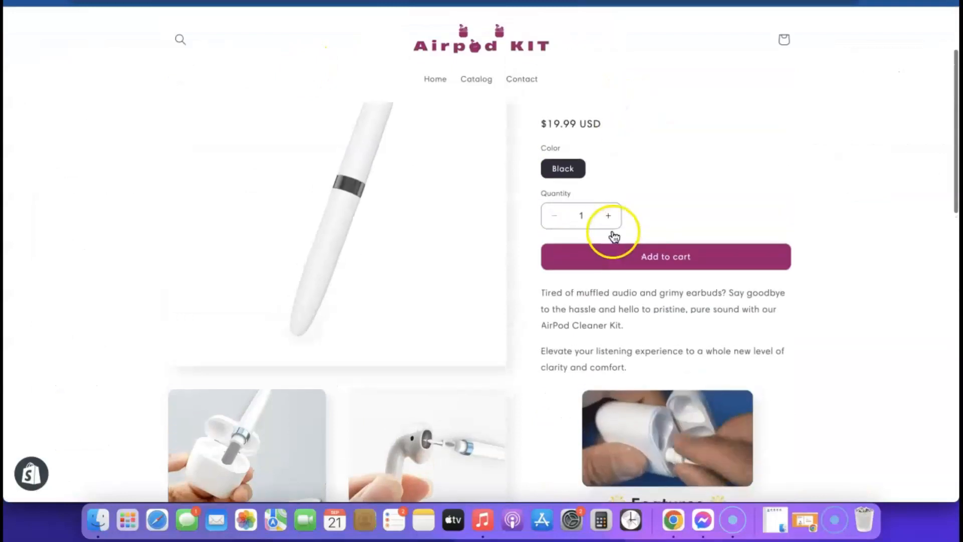
pyautogui.scroll(3, 652, 276)
pyautogui.scroll(-8, 601, 230)
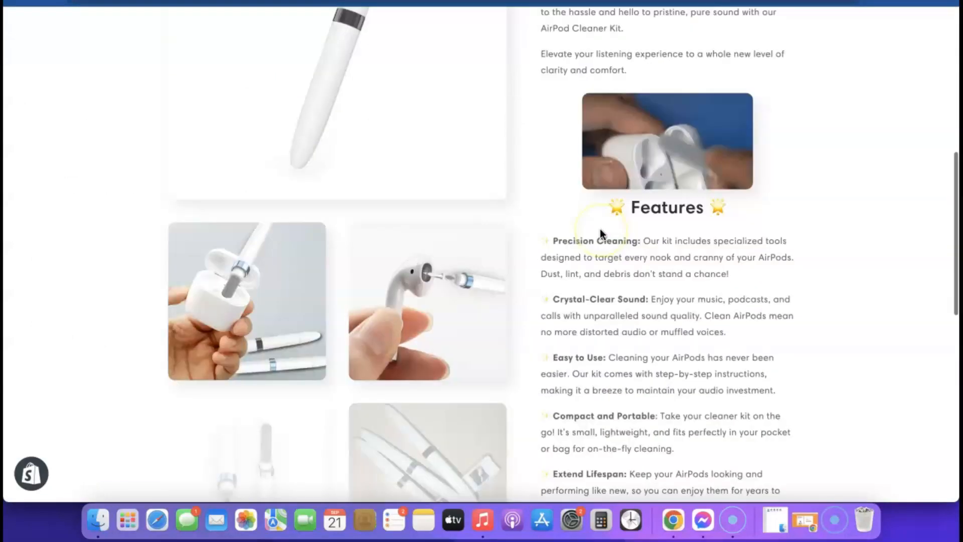
pyautogui.scroll(-10, 599, 233)
pyautogui.scroll(15, 600, 233)
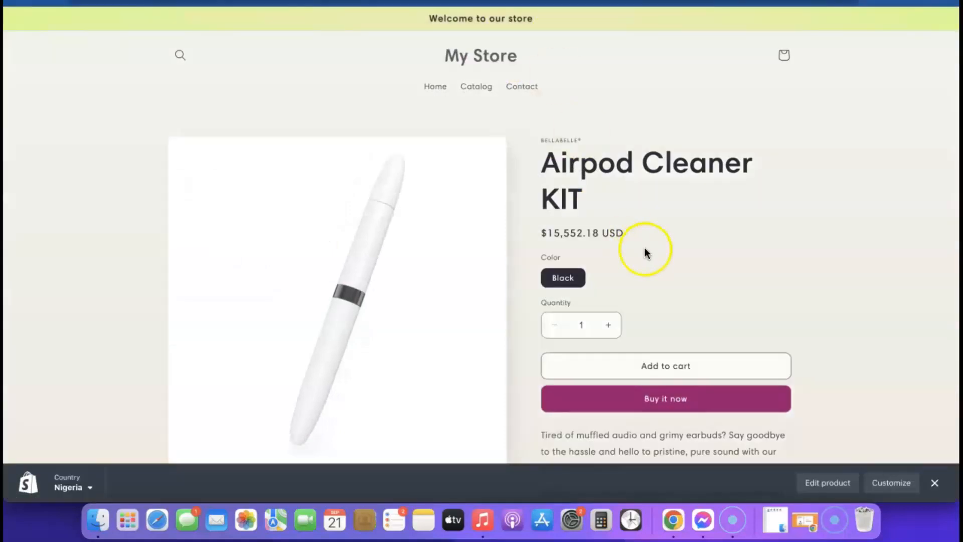
pyautogui.scroll(-1, 645, 249)
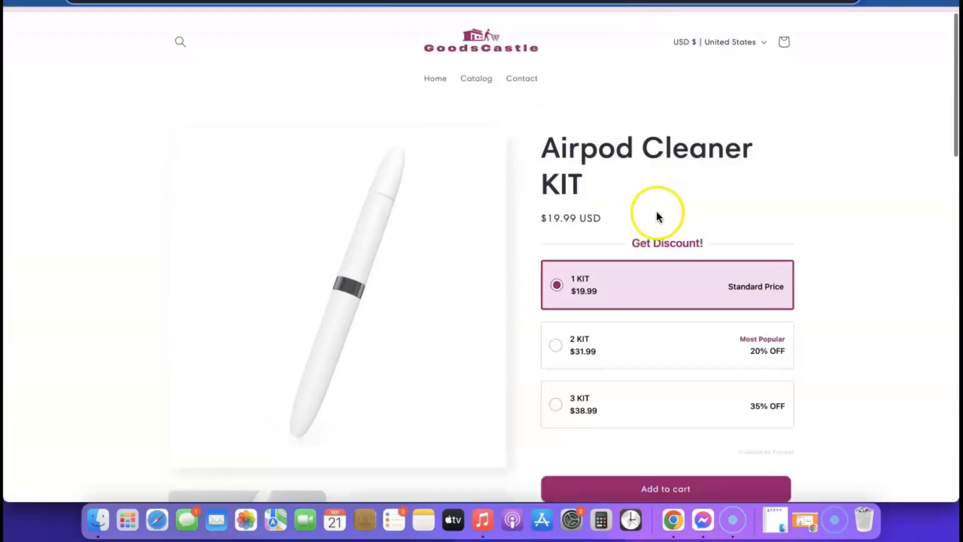
pyautogui.scroll(-1, 656, 212)
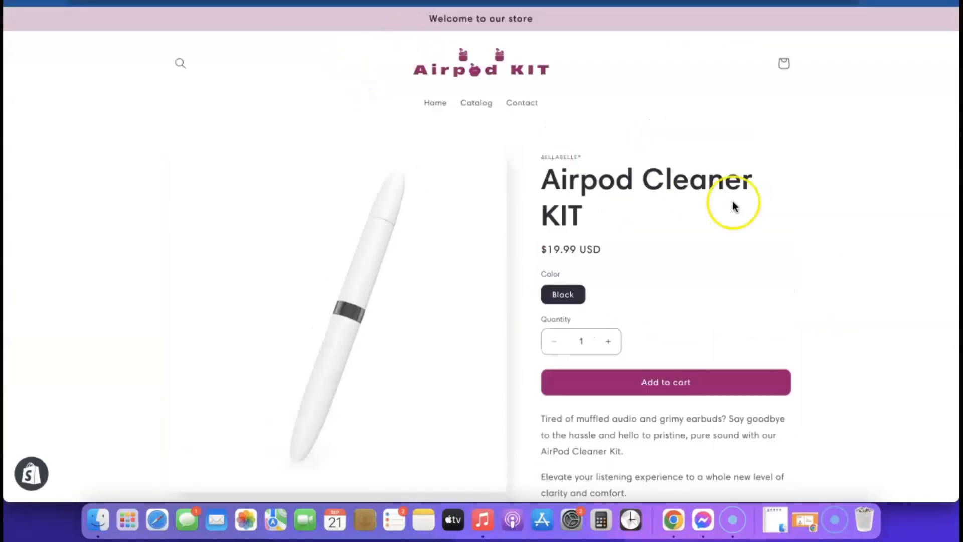
pyautogui.scroll(-4, 732, 206)
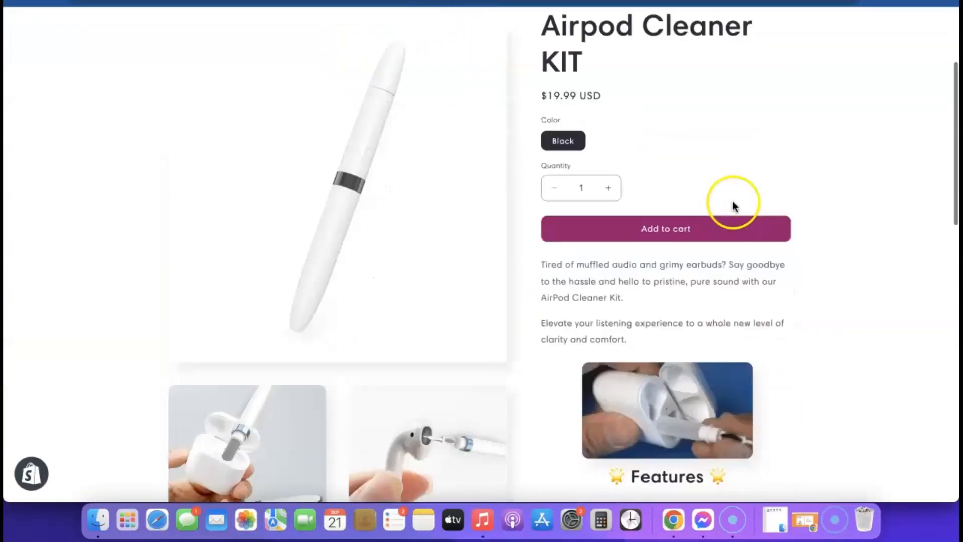
pyautogui.scroll(4, 628, 333)
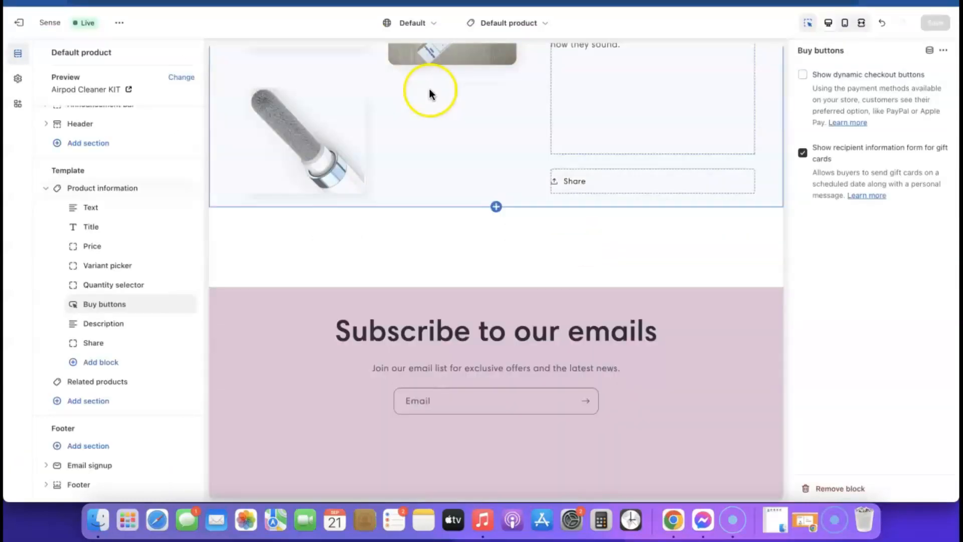
pyautogui.scroll(15, 576, 201)
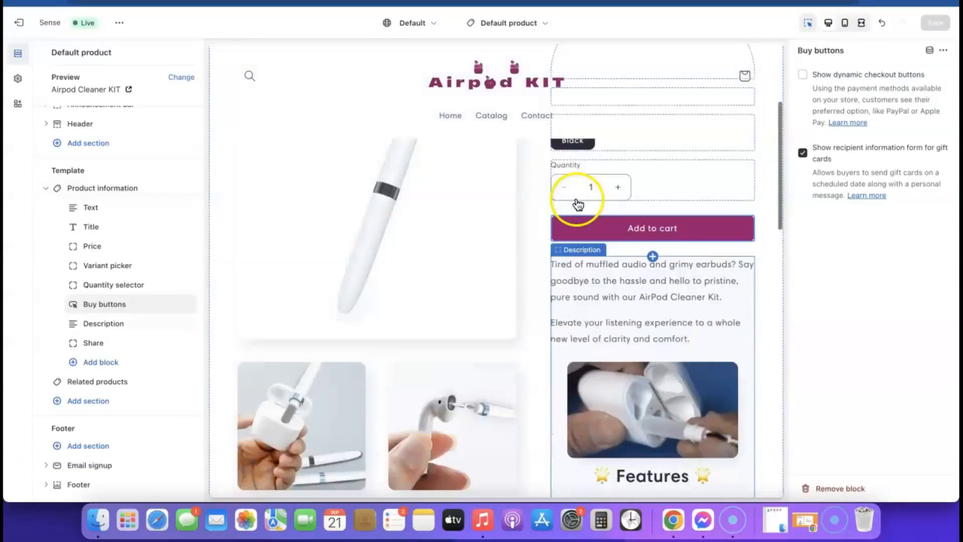
# - Switch the editor to the Home page template and select the Image with text section
pyautogui.click(543, 25)
pyautogui.click(462, 78)
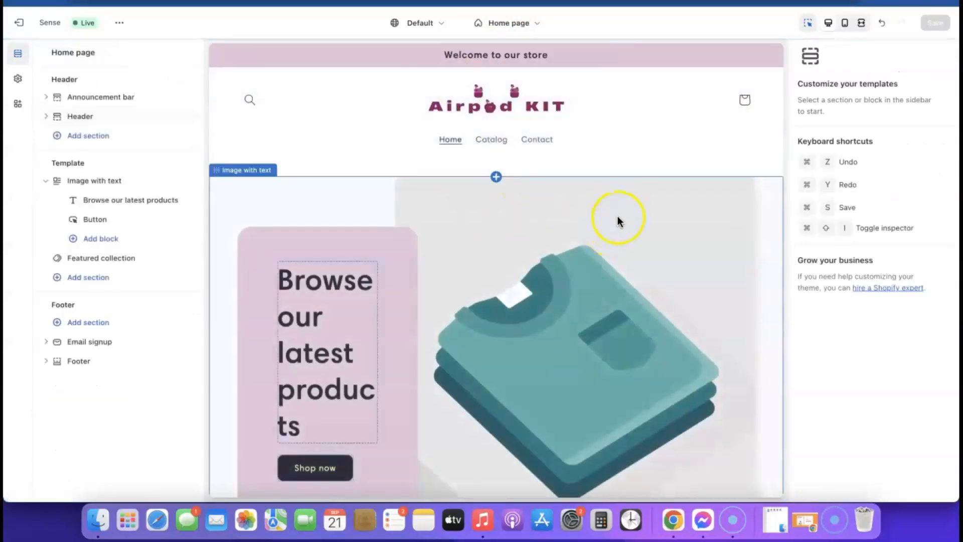
pyautogui.scroll(-5, 614, 217)
pyautogui.scroll(-5, 614, 216)
pyautogui.scroll(10, 612, 212)
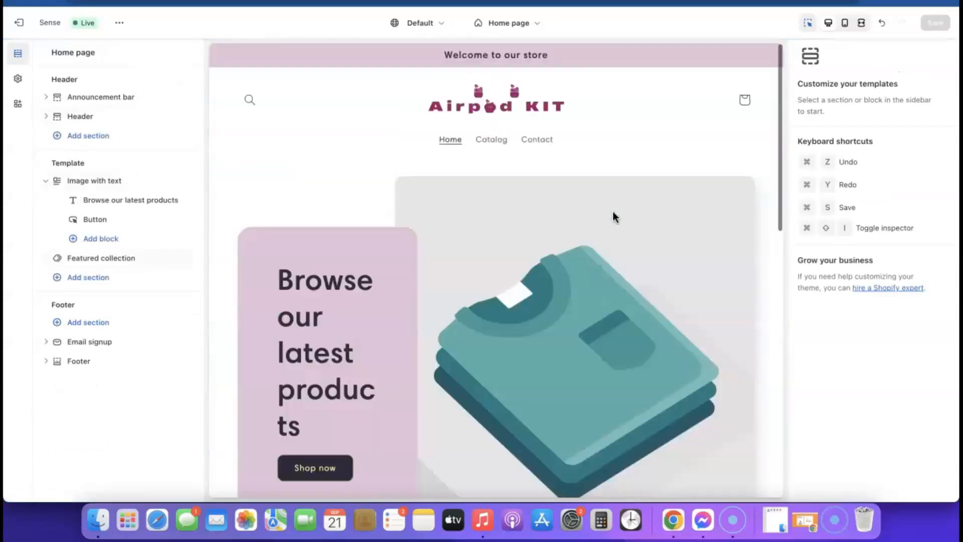
pyautogui.scroll(-3, 613, 345)
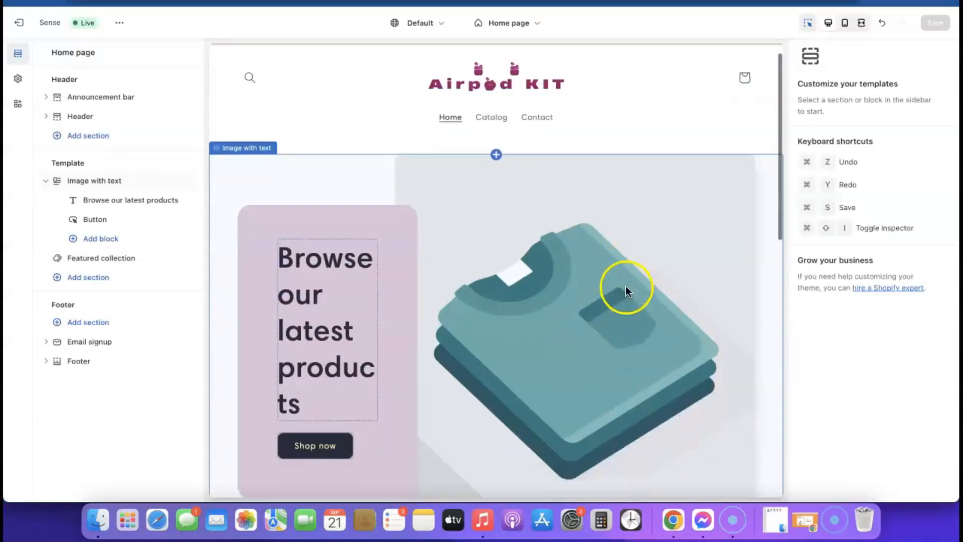
pyautogui.click(572, 223)
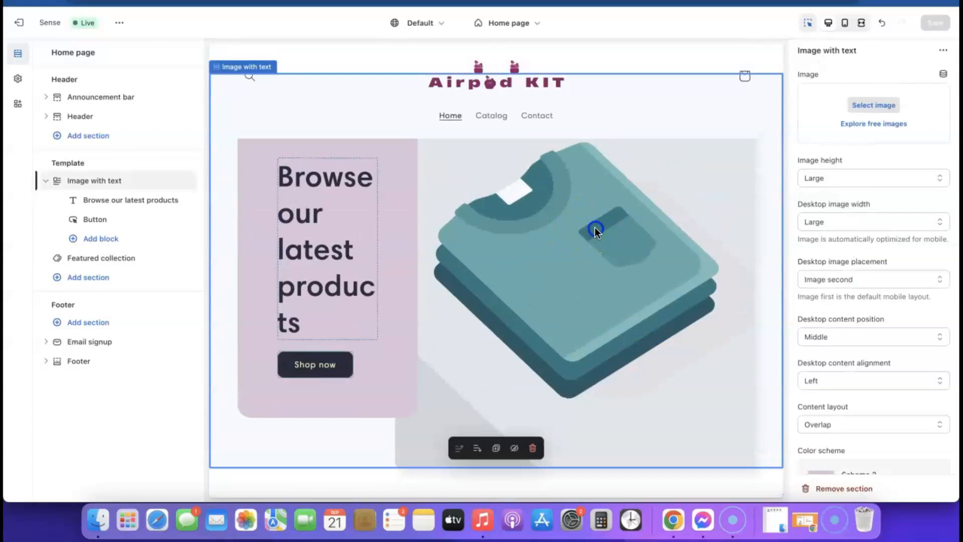
# - Use the free Phones & Cases photo of a woman checking her phone as the Image with text picture
pyautogui.click(852, 149)
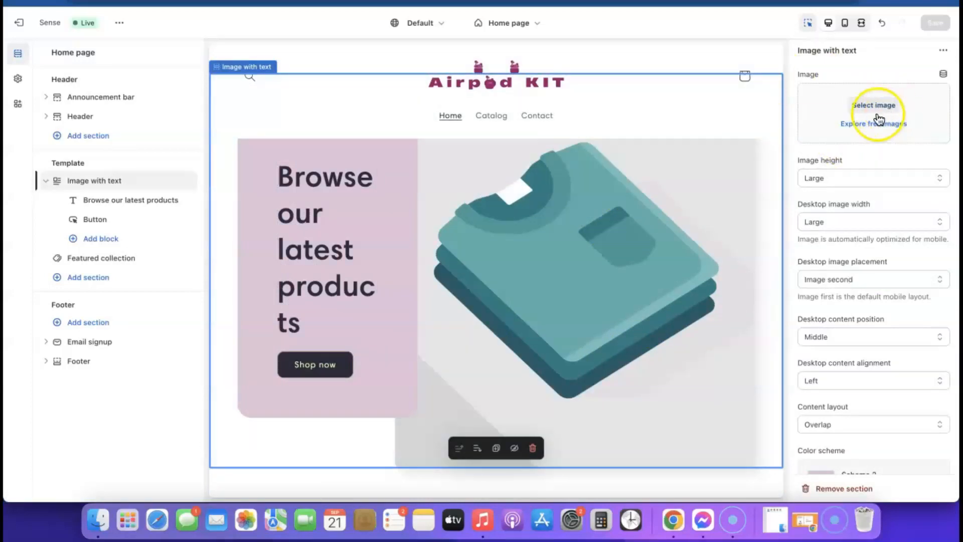
pyautogui.click(882, 133)
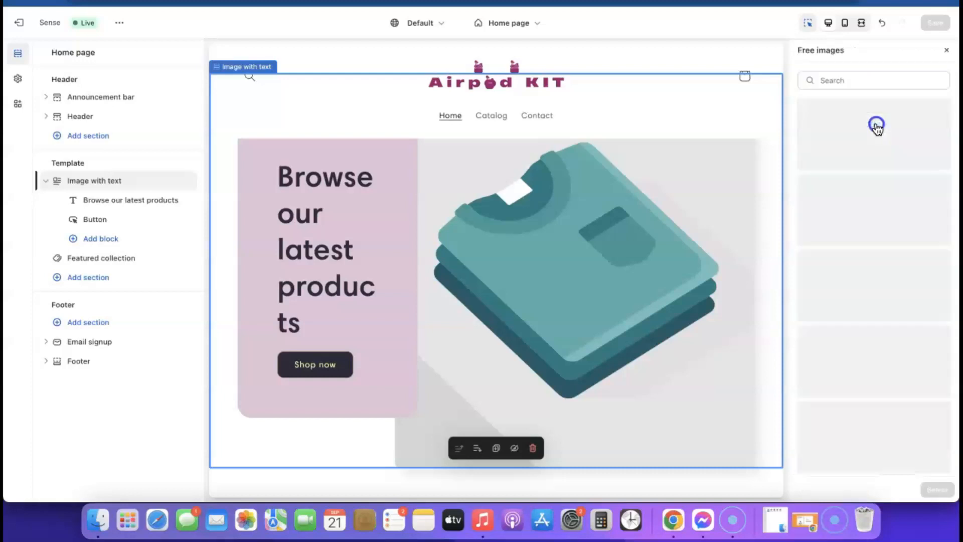
pyautogui.scroll(-15, 881, 200)
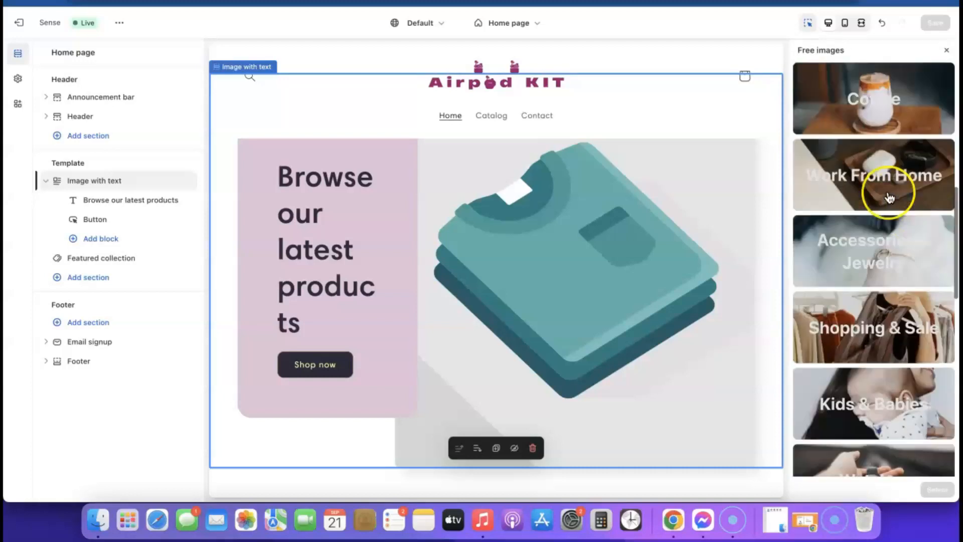
pyautogui.scroll(-3, 890, 198)
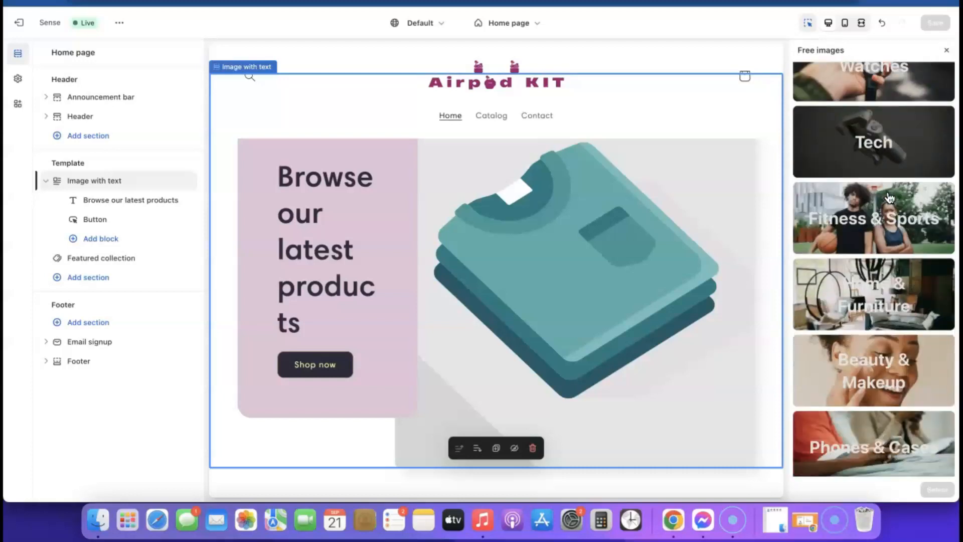
pyautogui.scroll(-8, 882, 215)
pyautogui.click(817, 153)
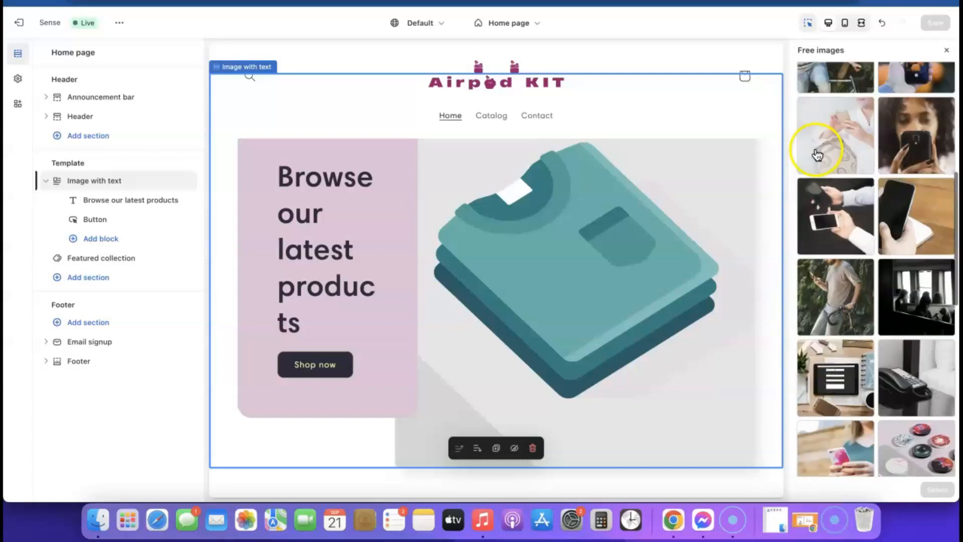
pyautogui.click(823, 118)
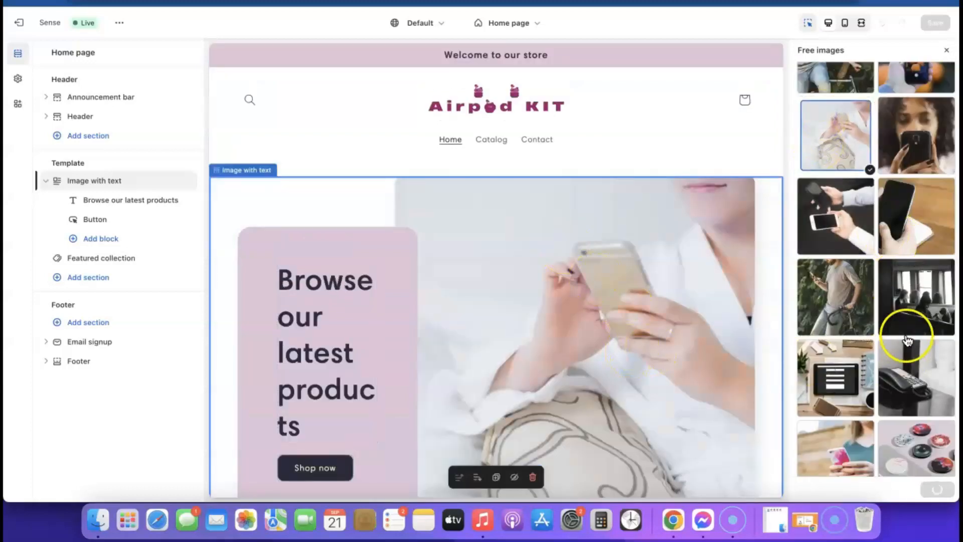
pyautogui.click(936, 489)
pyautogui.scroll(-2, 571, 316)
pyautogui.scroll(-3, 571, 316)
pyautogui.scroll(5, 572, 316)
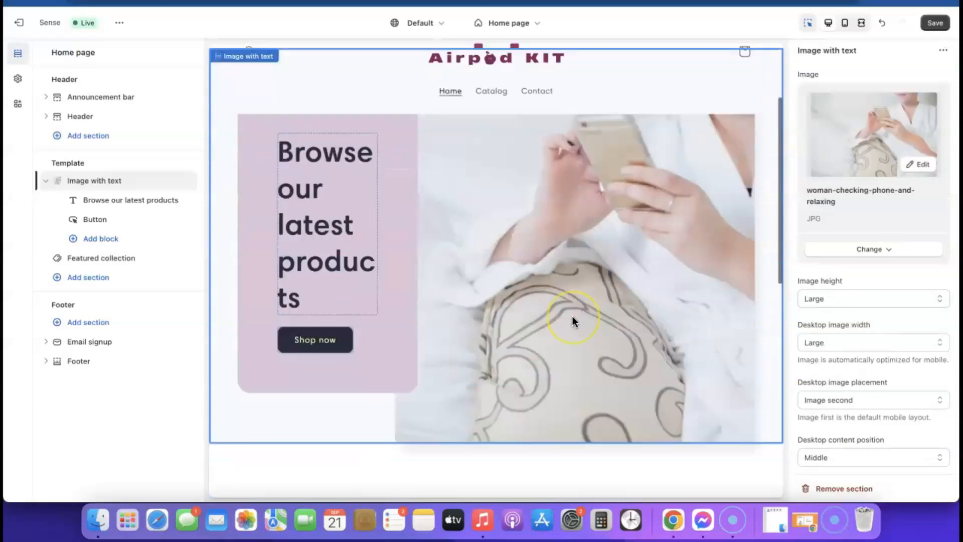
pyautogui.click(936, 24)
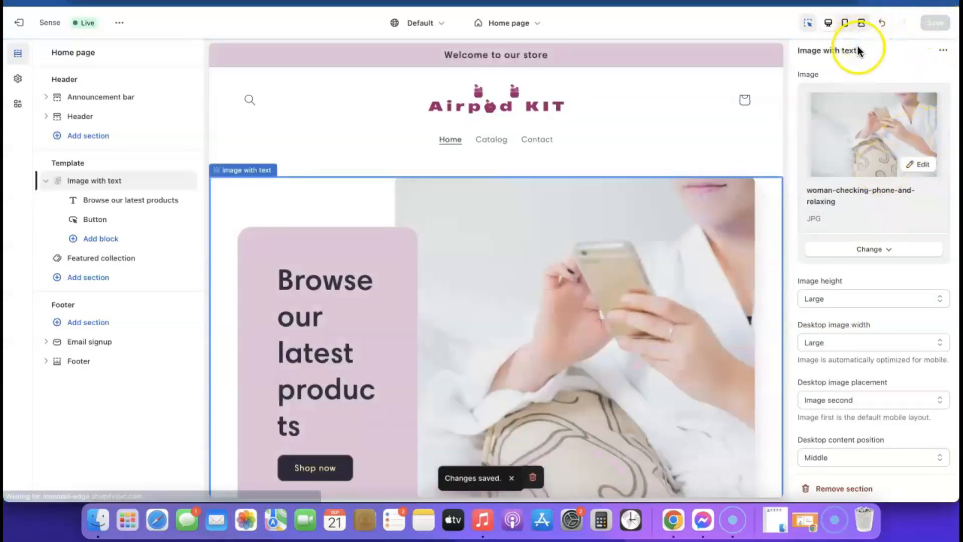
pyautogui.click(845, 23)
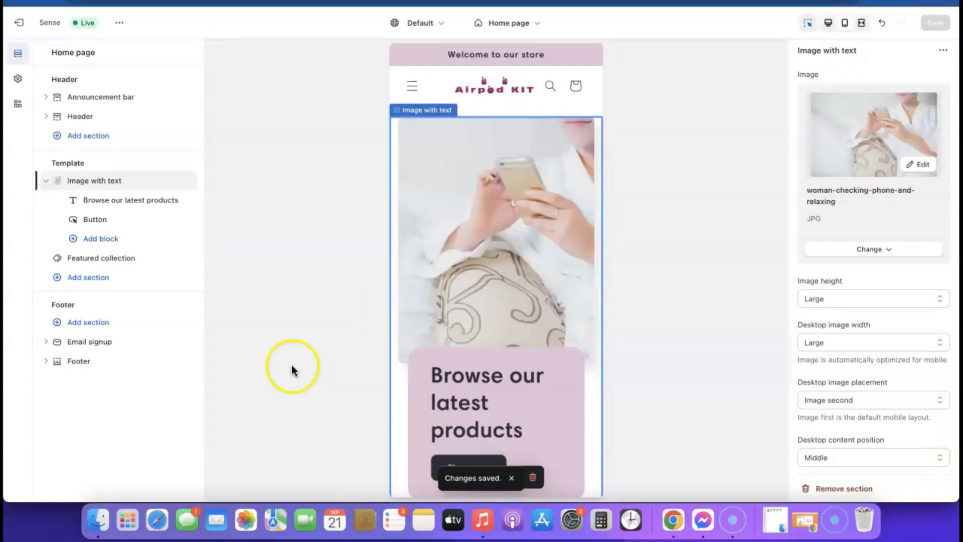
pyautogui.scroll(-5, 495, 218)
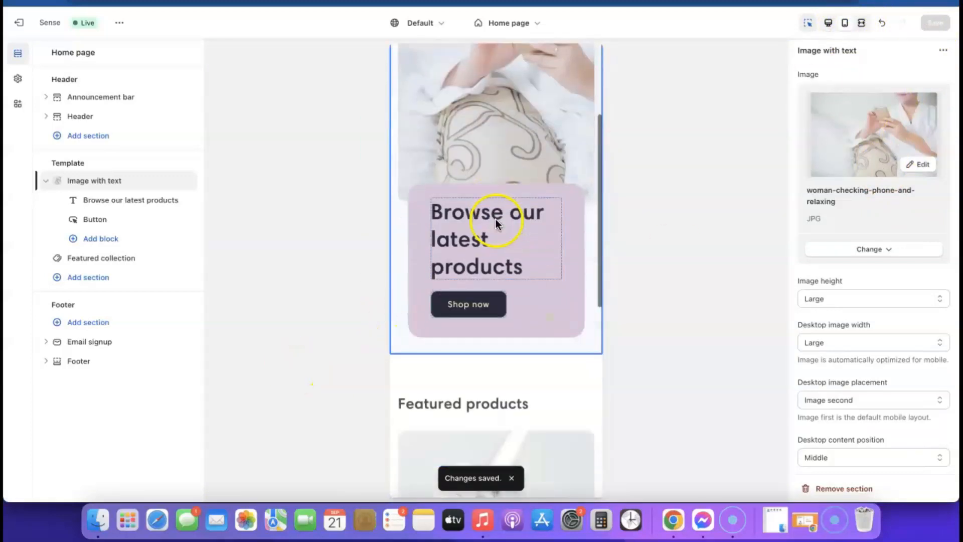
pyautogui.scroll(4, 467, 301)
pyautogui.scroll(-4, 492, 234)
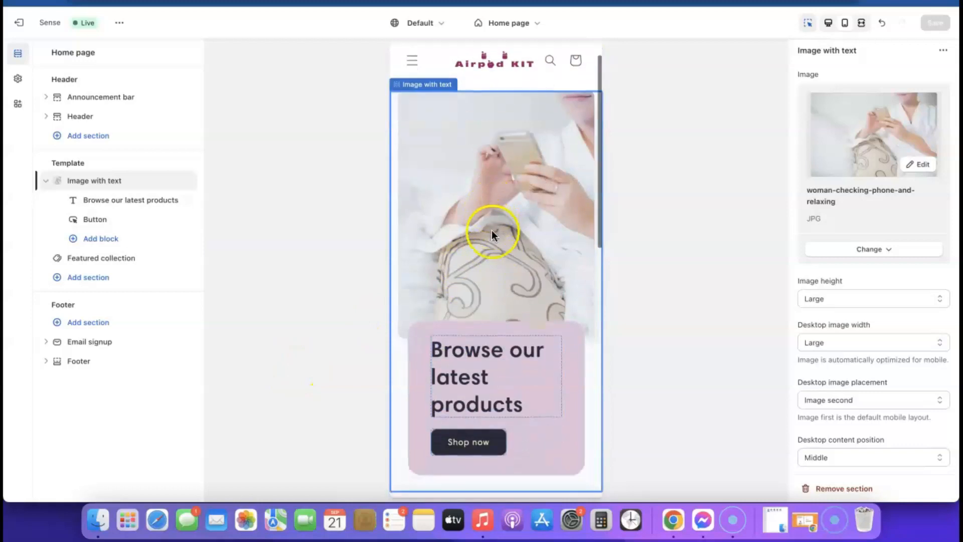
pyautogui.scroll(-8, 491, 230)
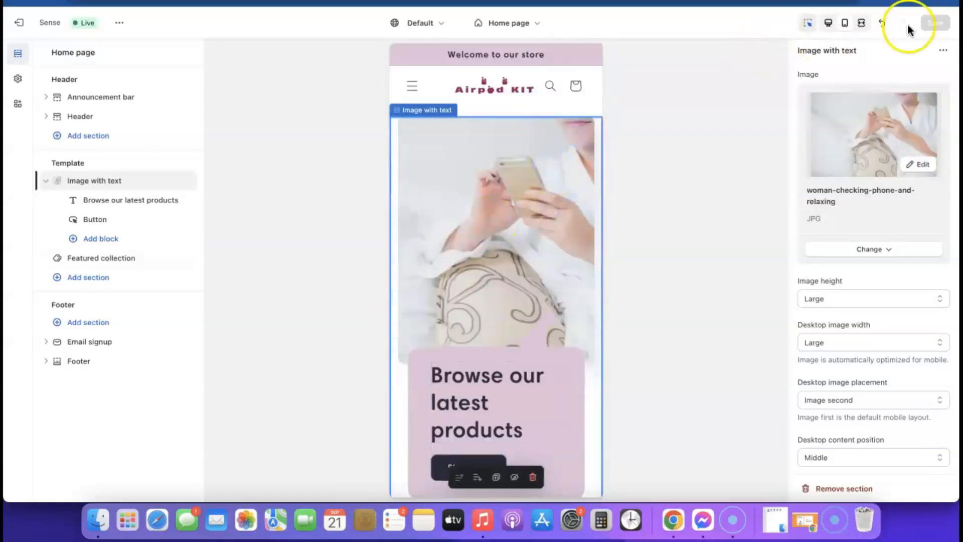
pyautogui.click(833, 27)
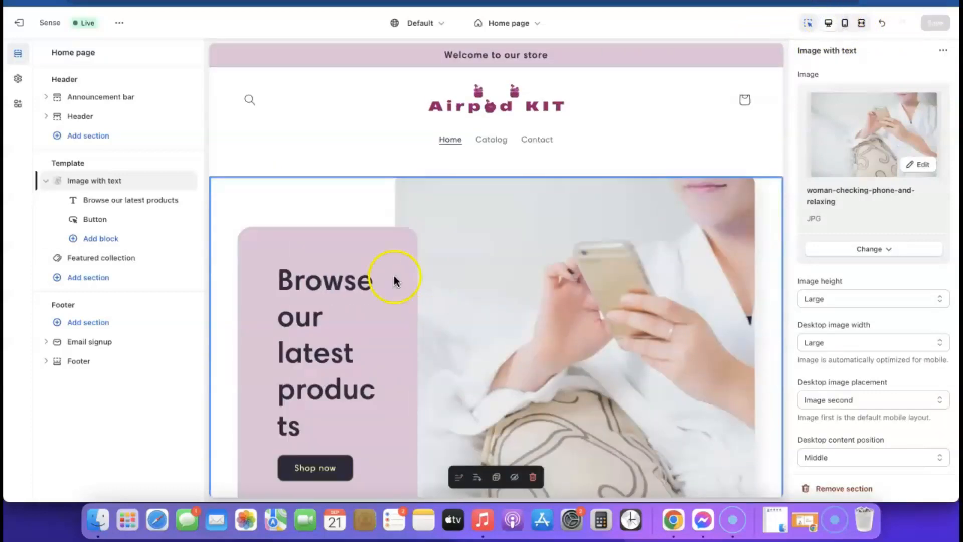
pyautogui.scroll(-4, 393, 280)
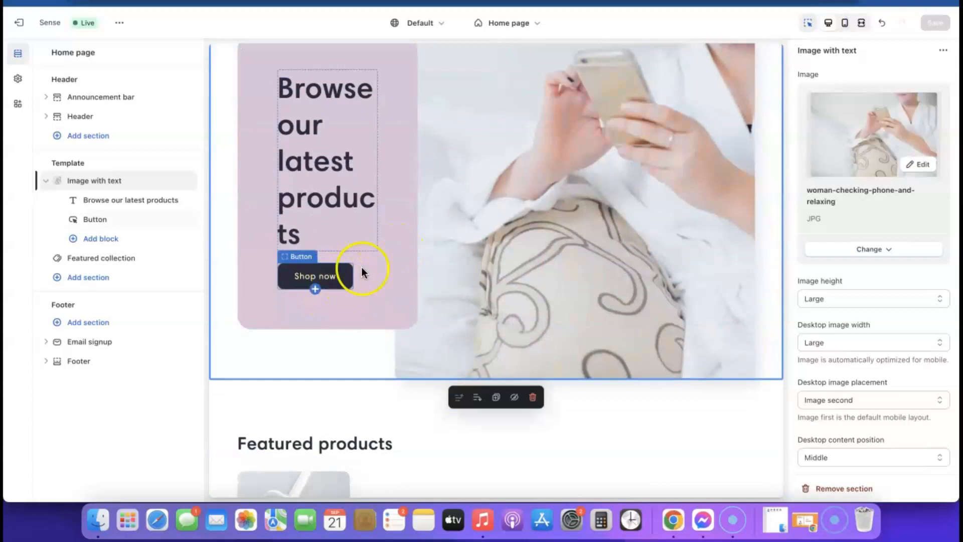
pyautogui.scroll(-4, 434, 285)
pyautogui.scroll(-5, 433, 285)
pyautogui.scroll(8, 433, 285)
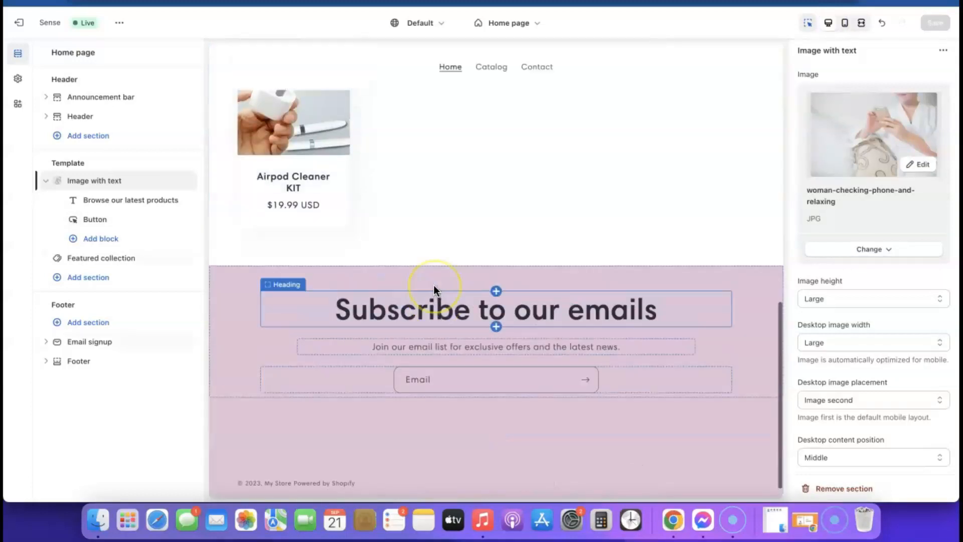
pyautogui.scroll(-4, 431, 285)
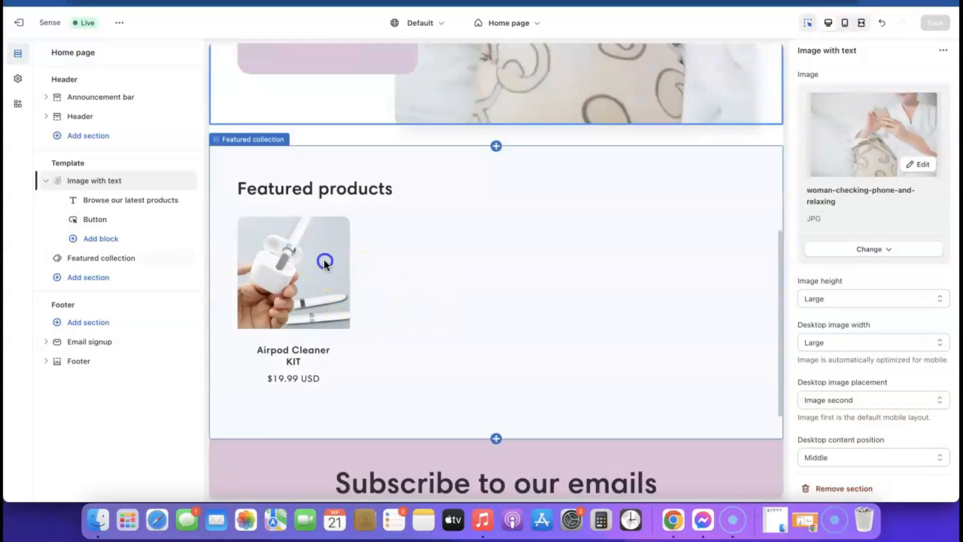
pyautogui.click(324, 262)
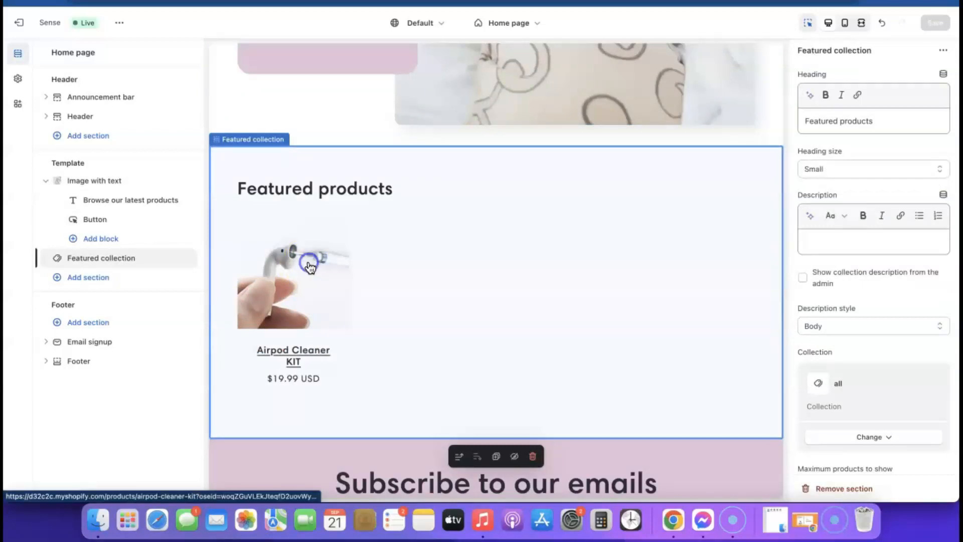
pyautogui.click(310, 266)
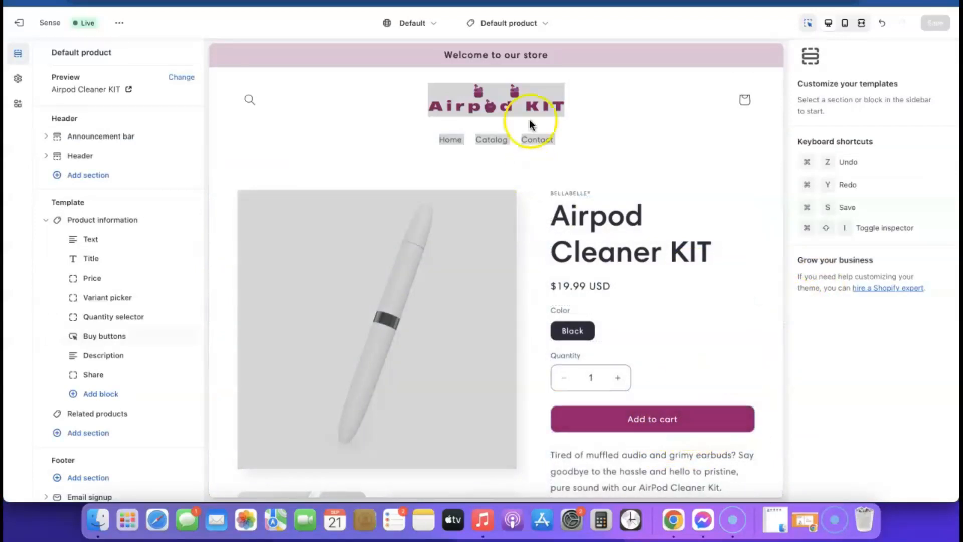
pyautogui.click(526, 23)
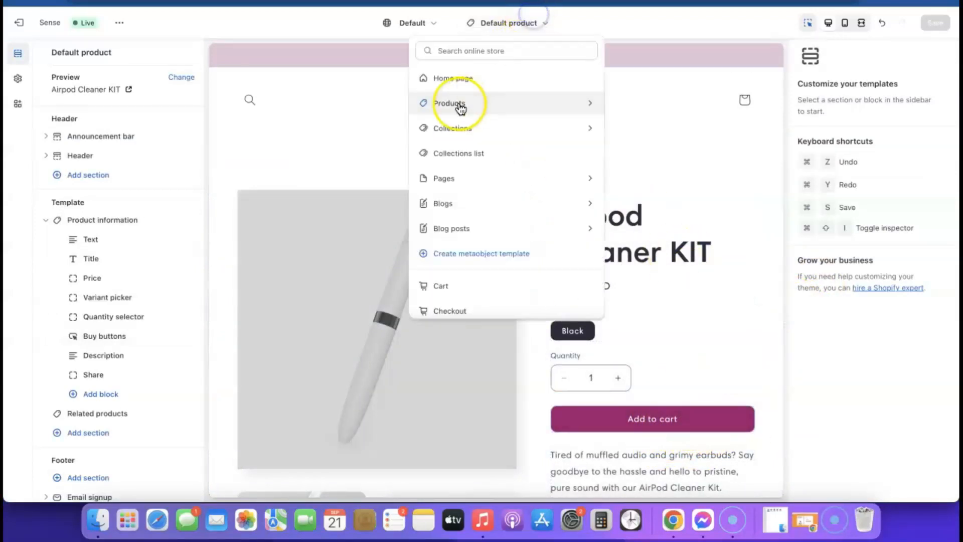
pyautogui.click(444, 78)
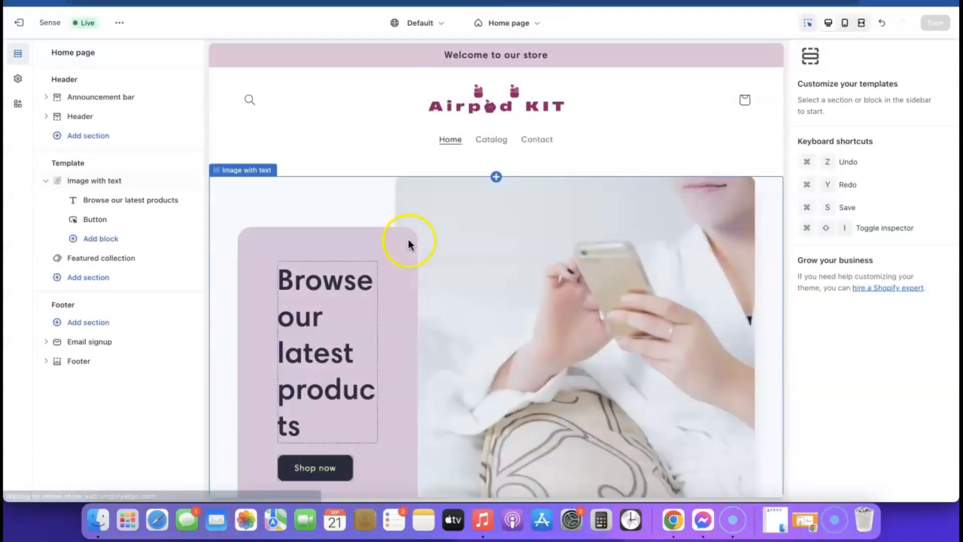
pyautogui.scroll(-5, 409, 239)
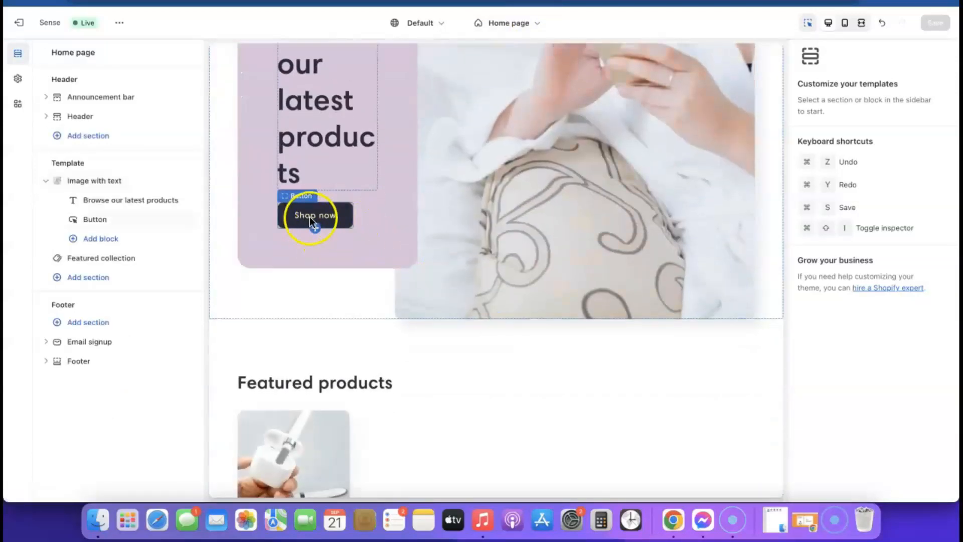
pyautogui.scroll(2, 314, 228)
pyautogui.scroll(5, 316, 224)
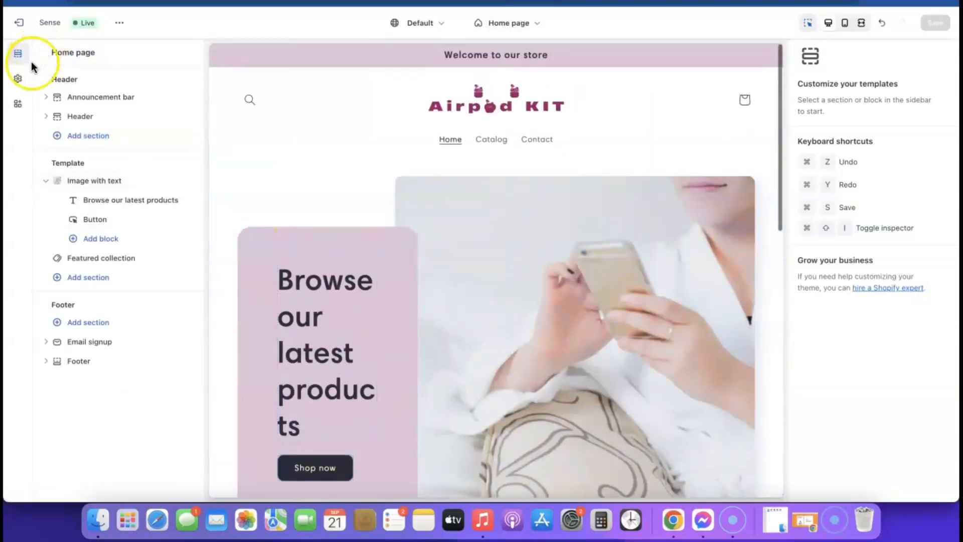
# - Set the Solid button background colour to magenta #9B046F and save
pyautogui.click(17, 80)
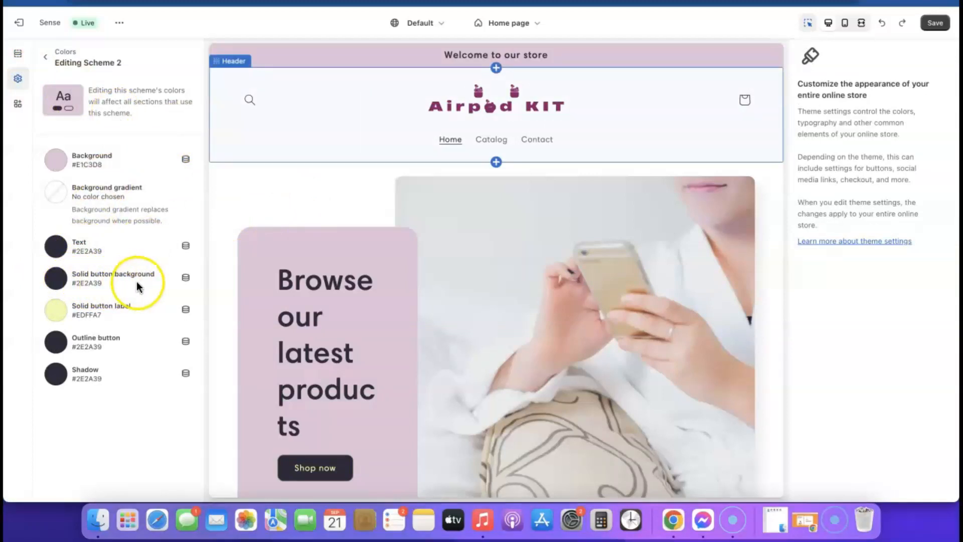
pyautogui.click(59, 284)
pyautogui.click(59, 284)
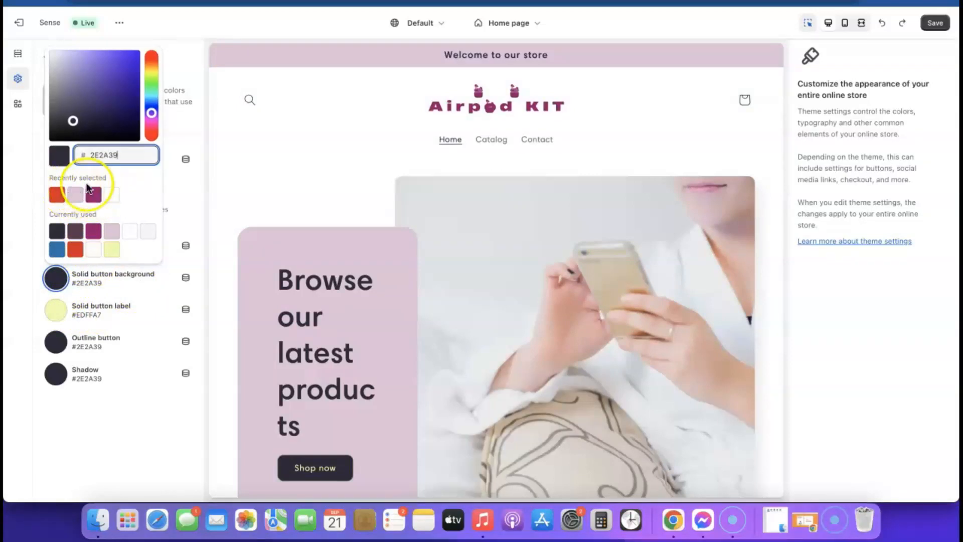
pyautogui.click(94, 195)
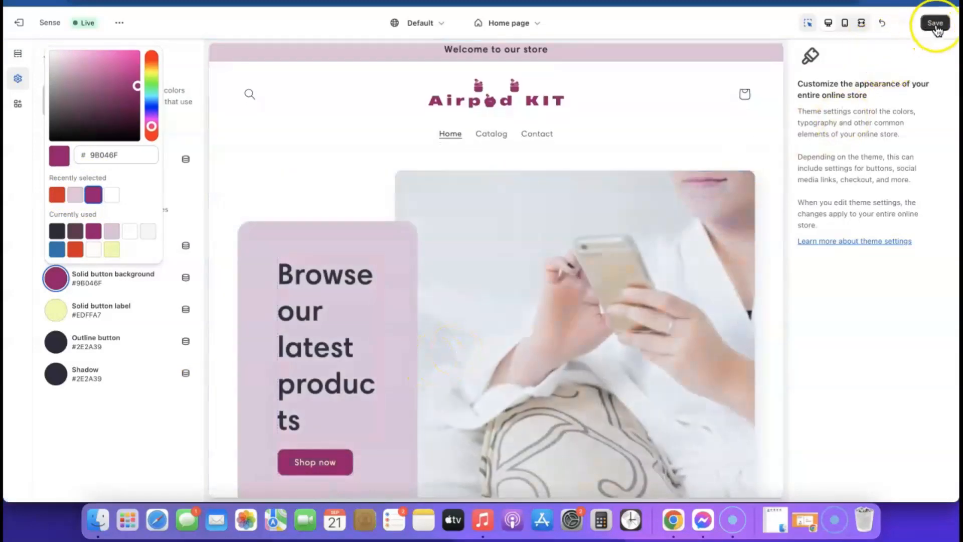
pyautogui.click(936, 23)
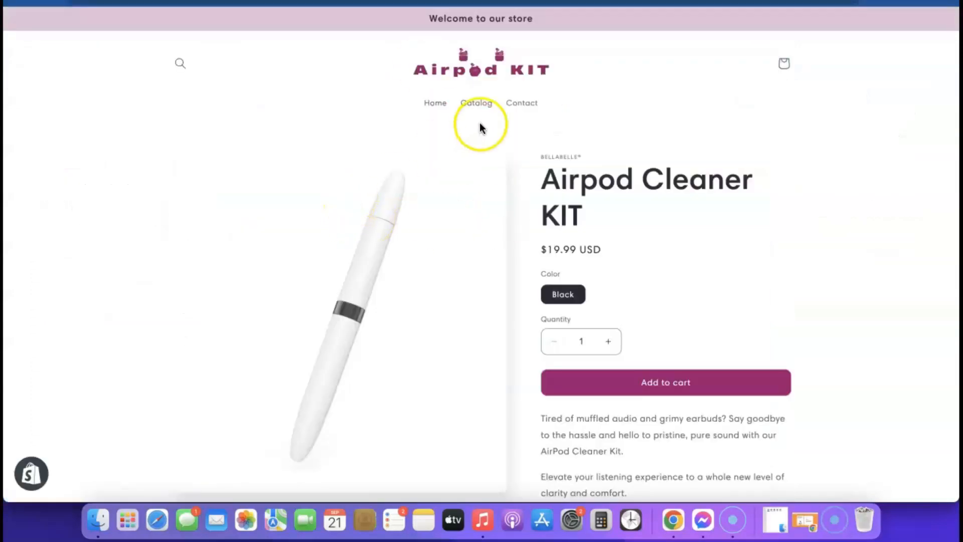
# - Review the magenta buttons on the store home page, then exit to the Online Store admin
pyautogui.click(466, 74)
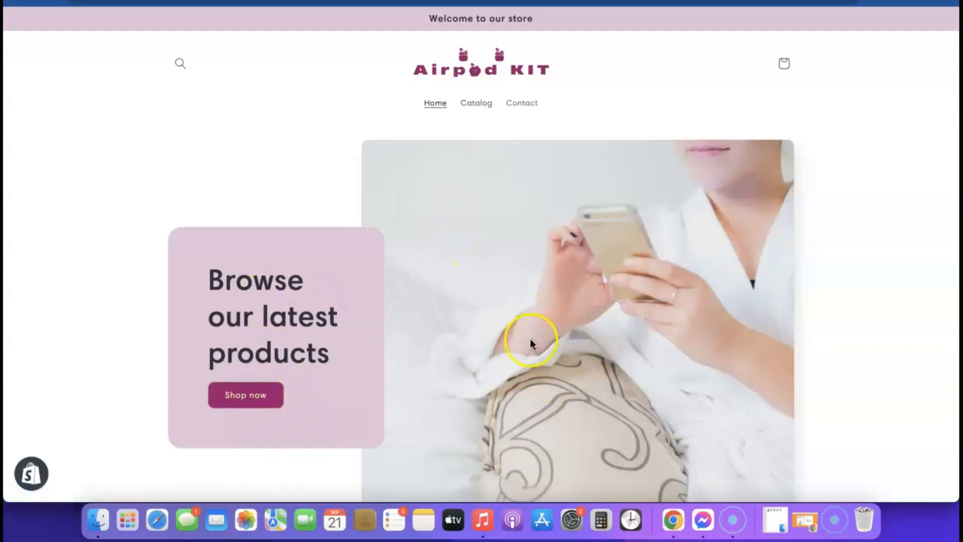
pyautogui.scroll(-1, 531, 344)
pyautogui.scroll(-8, 585, 323)
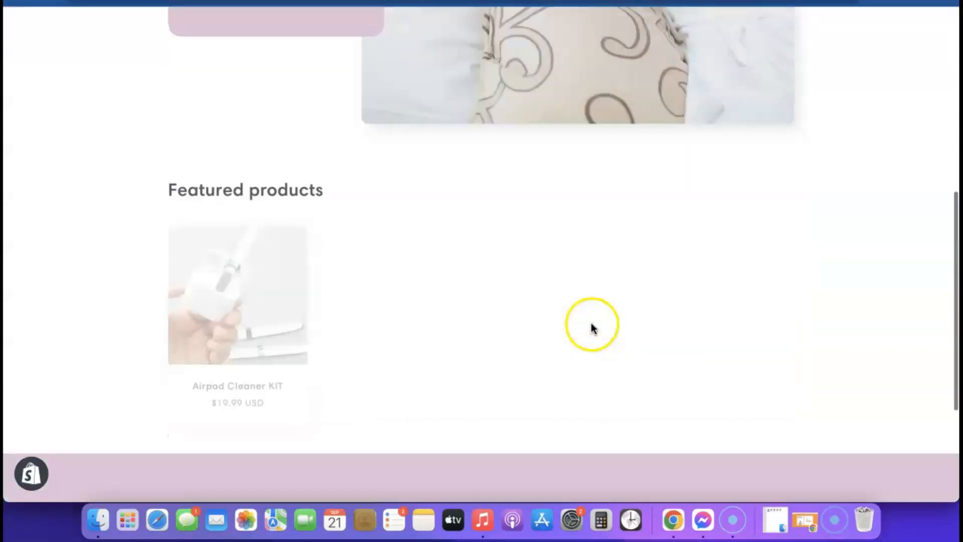
pyautogui.scroll(-4, 592, 331)
pyautogui.scroll(10, 594, 353)
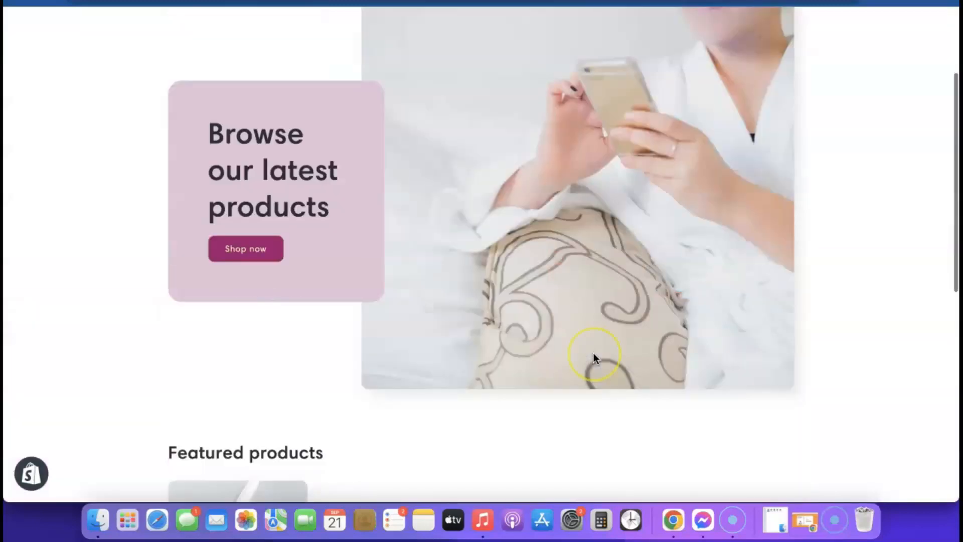
pyautogui.scroll(-10, 594, 354)
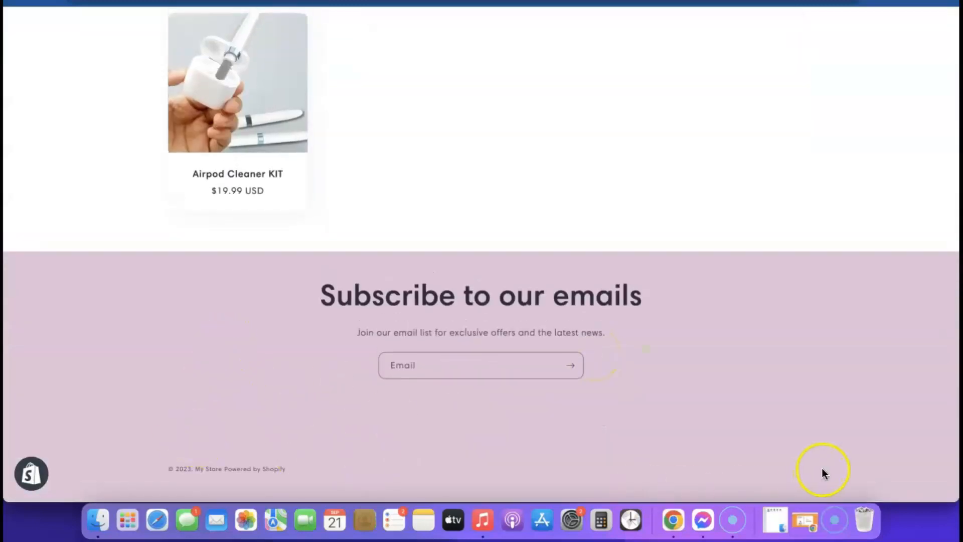
pyautogui.scroll(10, 241, 361)
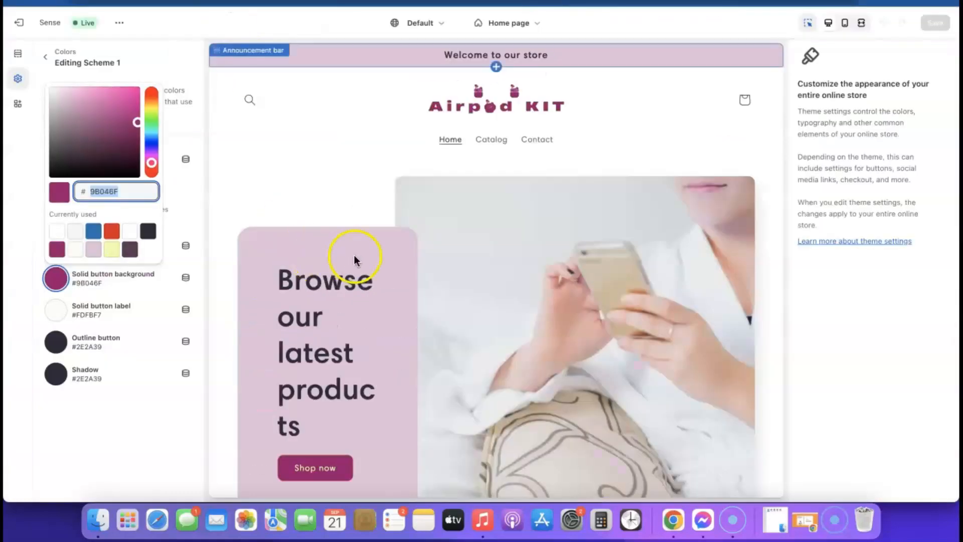
pyautogui.click(28, 26)
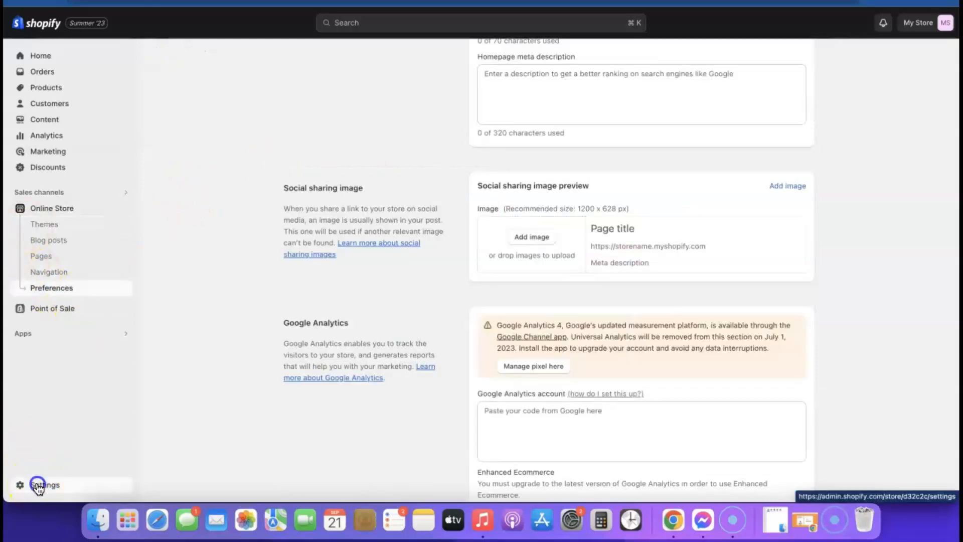
# - Go to Settings > Policies in the store admin
pyautogui.click(36, 484)
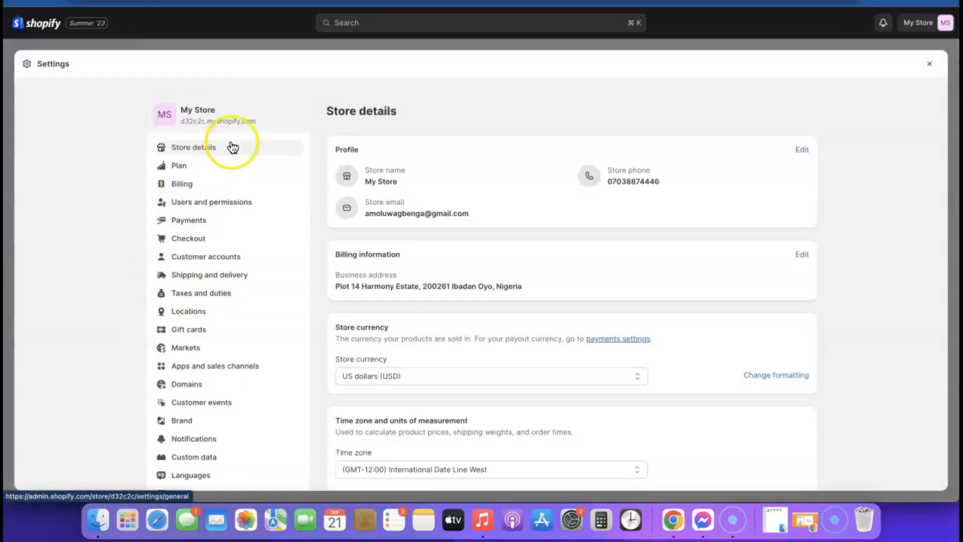
pyautogui.scroll(-1, 228, 141)
pyautogui.scroll(-1, 229, 205)
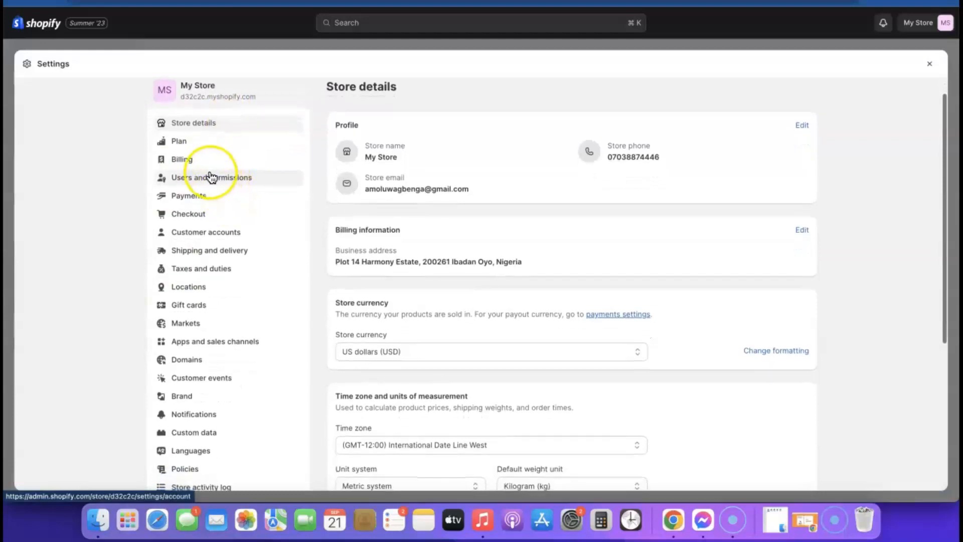
pyautogui.scroll(-2, 213, 178)
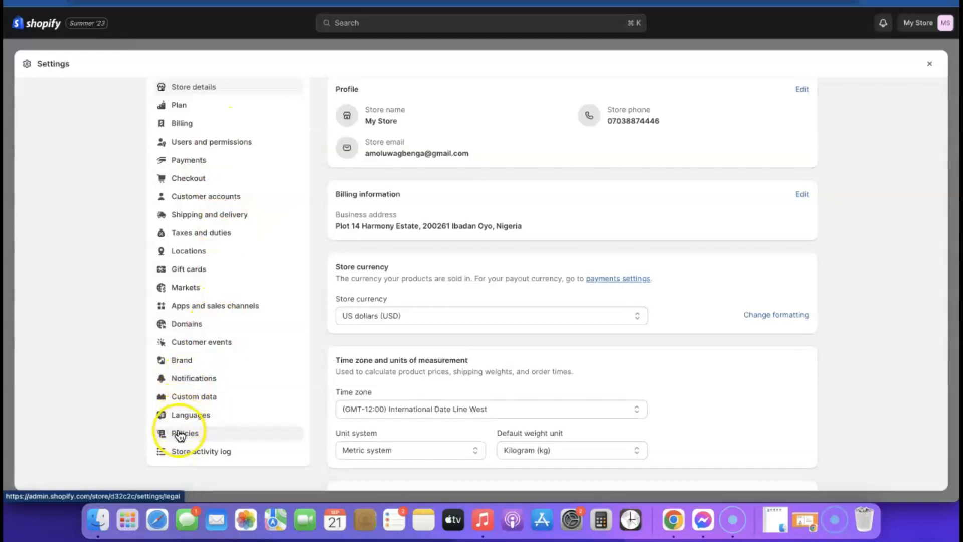
pyautogui.click(179, 435)
pyautogui.scroll(-5, 411, 168)
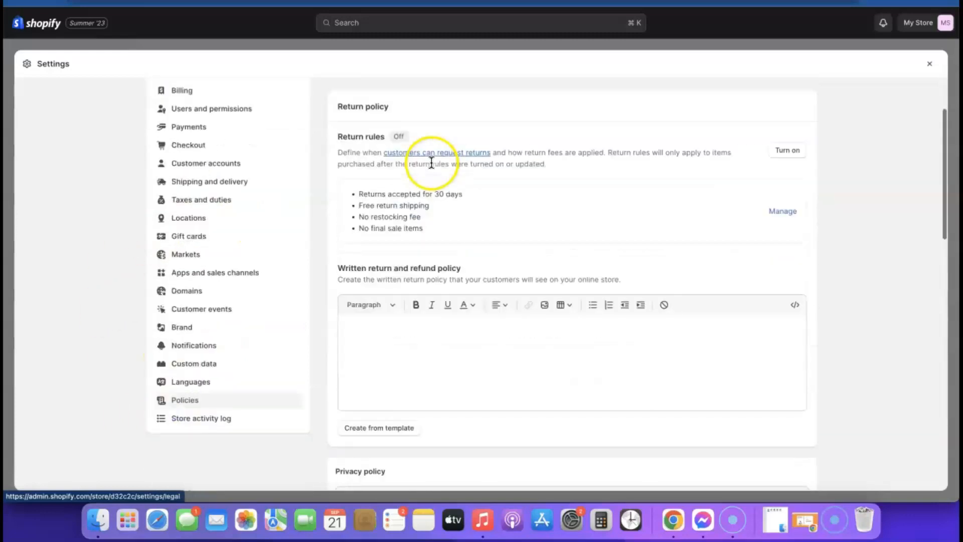
pyautogui.scroll(3, 432, 204)
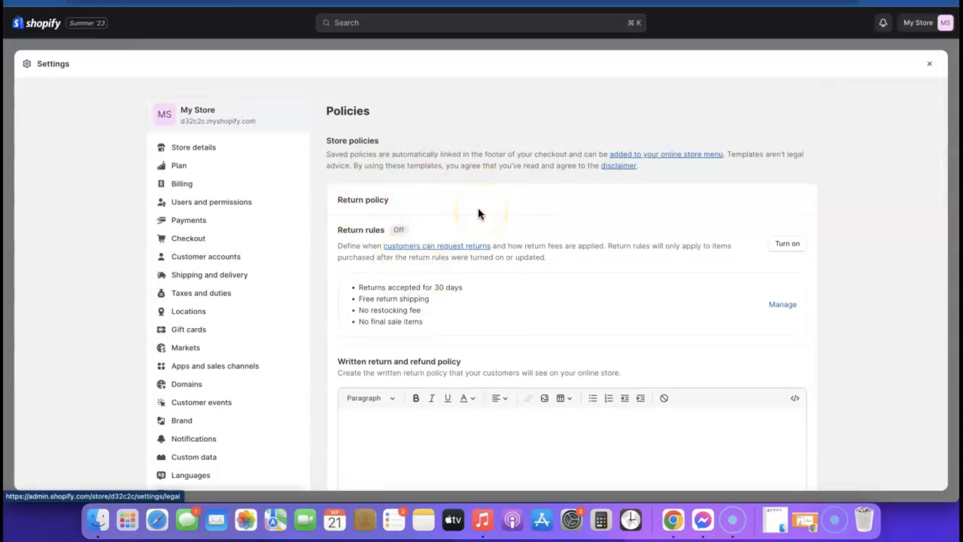
pyautogui.scroll(-3, 479, 190)
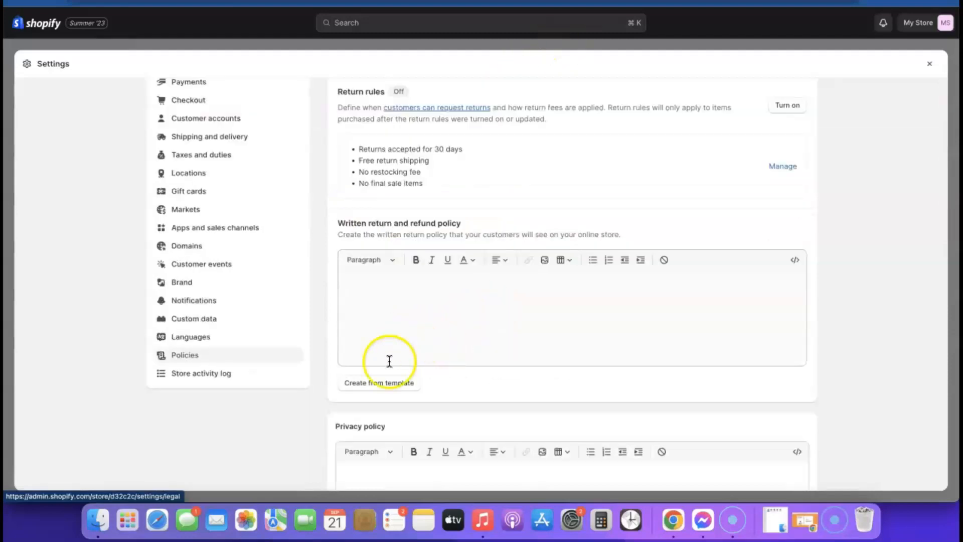
# - Fill the written return and refund policy from the template, giving a 30-day return window
pyautogui.click(374, 383)
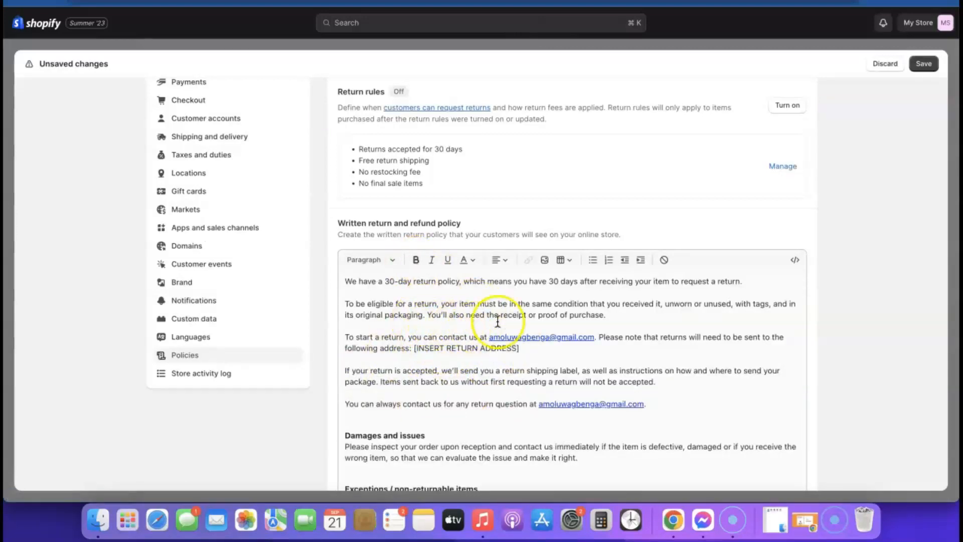
pyautogui.scroll(-15, 486, 323)
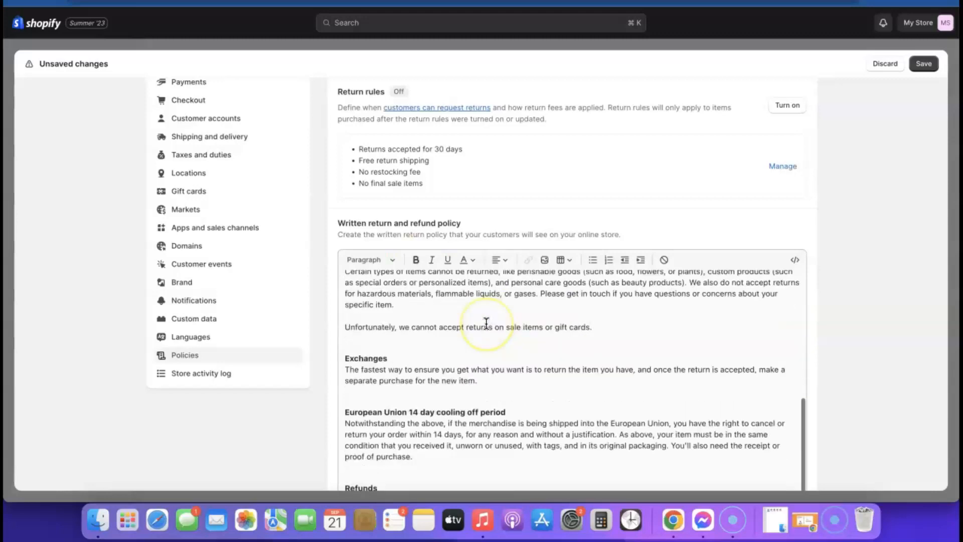
pyautogui.scroll(15, 492, 212)
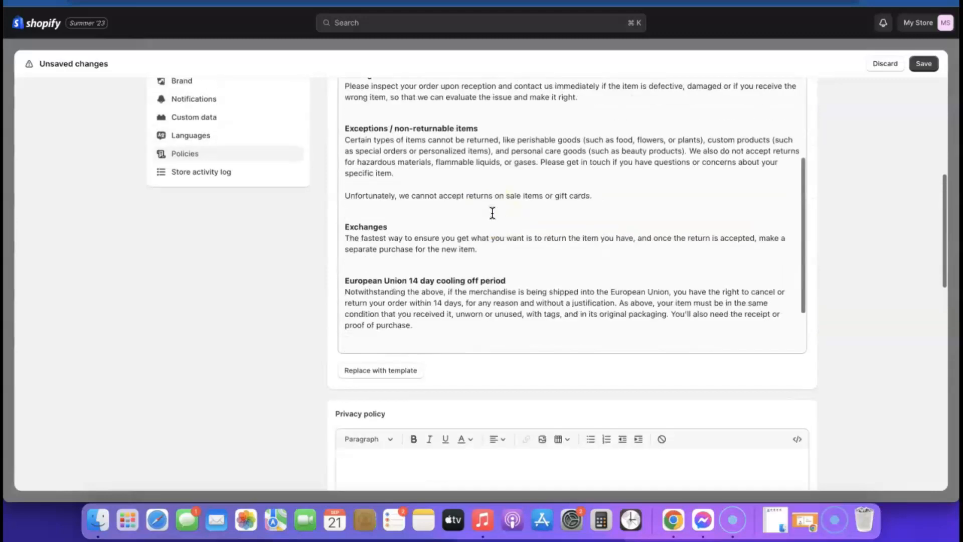
pyautogui.click(432, 231)
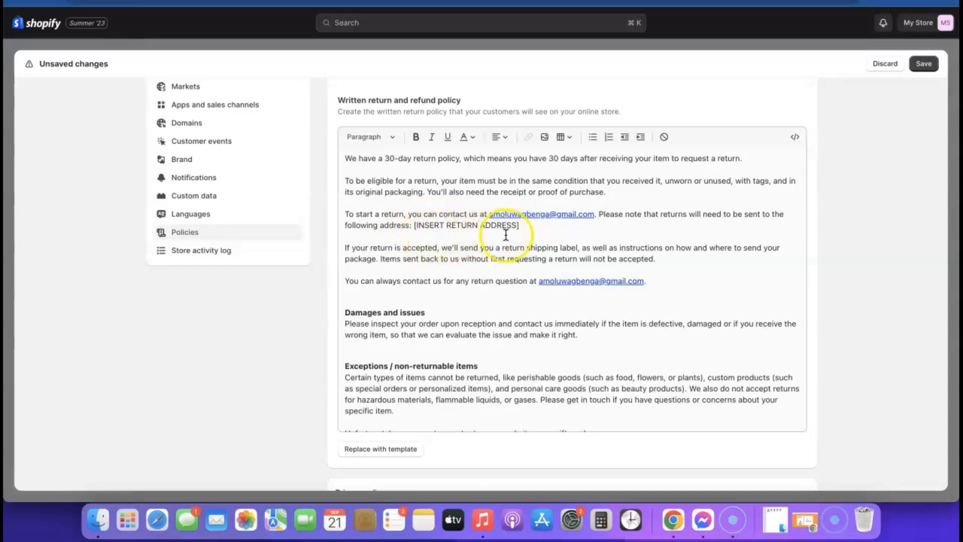
pyautogui.scroll(-5, 506, 234)
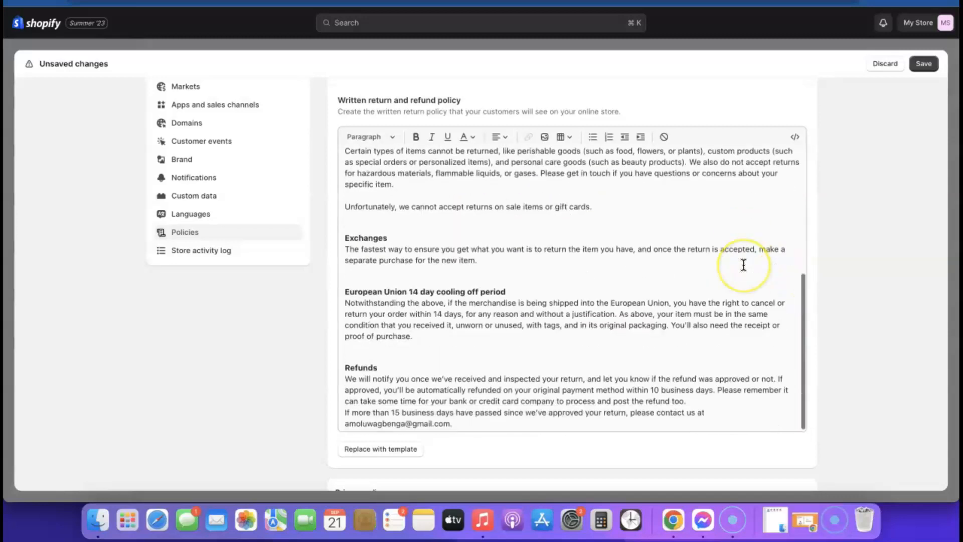
pyautogui.scroll(-10, 743, 265)
pyautogui.scroll(2, 491, 189)
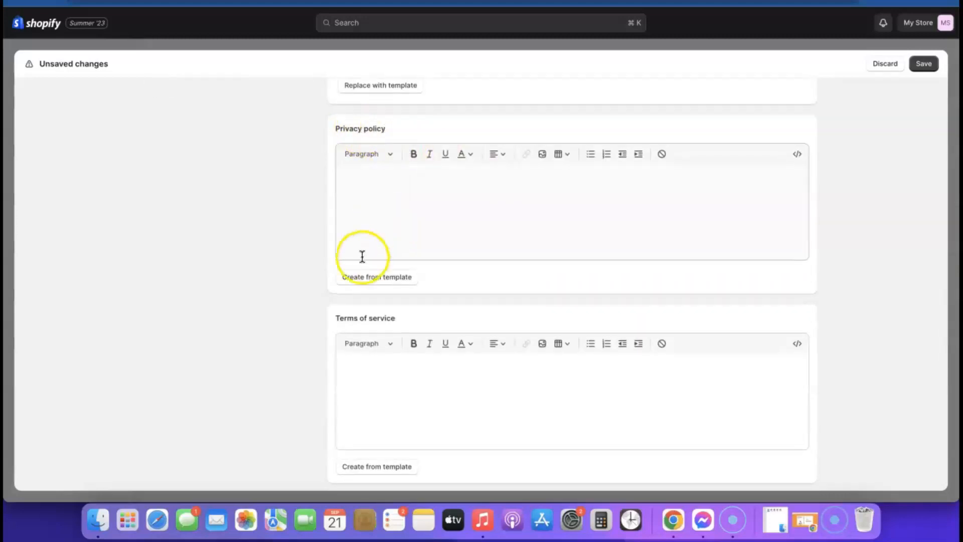
# - Fill a store policy with Shopify's template text and review the policies list
pyautogui.click(372, 278)
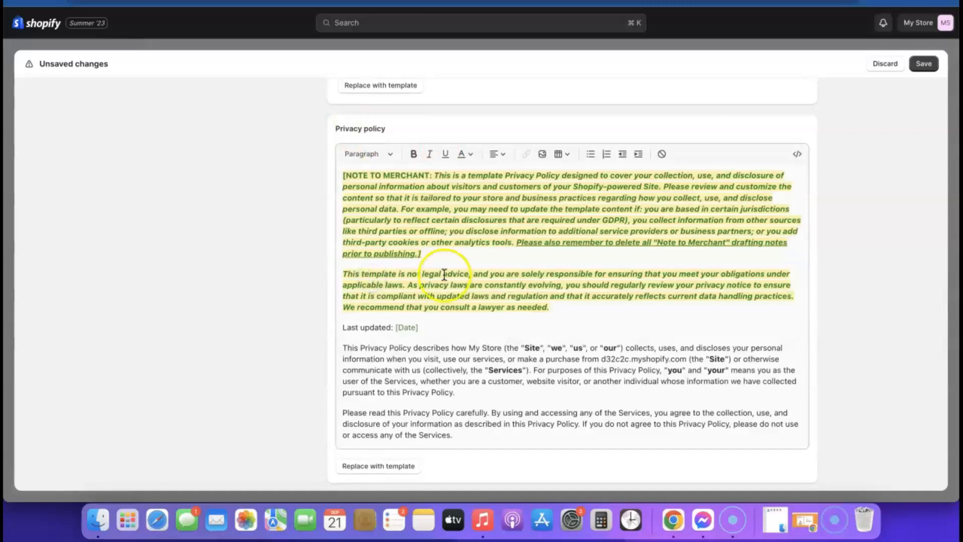
pyautogui.scroll(2, 549, 254)
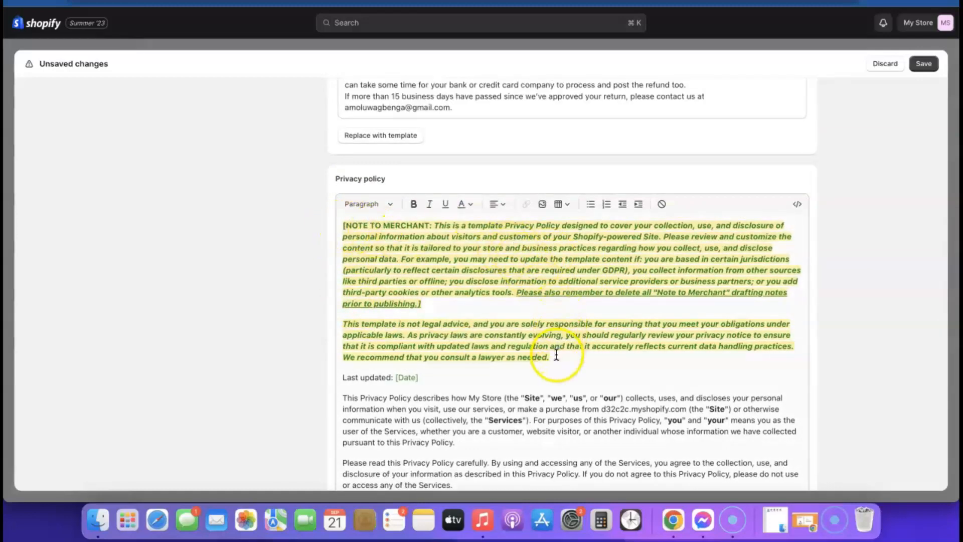
pyautogui.scroll(-10, 443, 279)
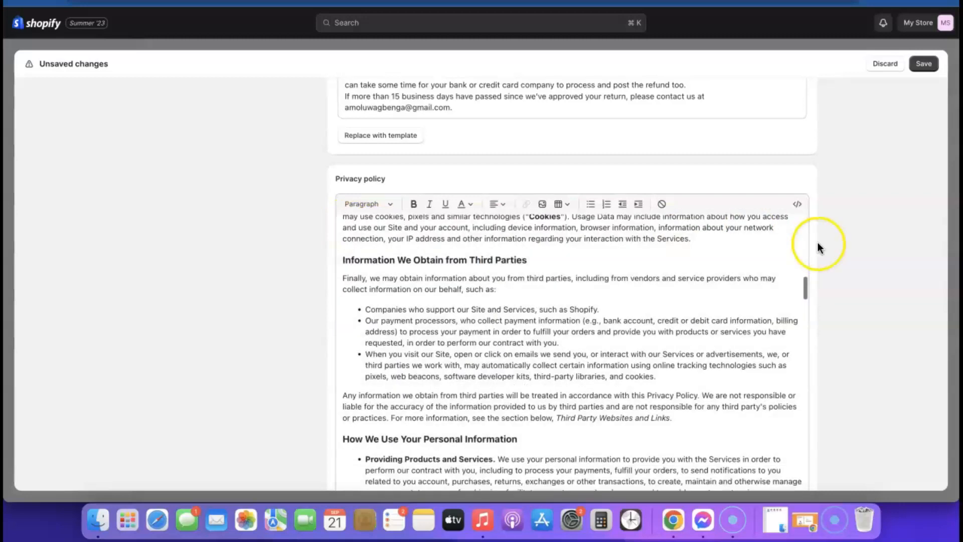
pyautogui.scroll(-5, 820, 243)
pyautogui.scroll(-2, 820, 242)
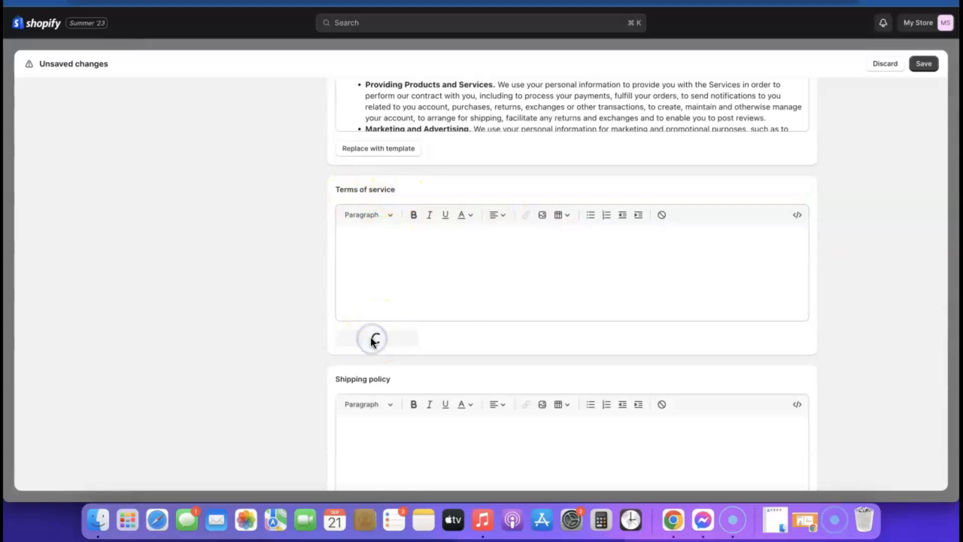
pyautogui.scroll(-20, 570, 323)
pyautogui.scroll(-10, 571, 323)
pyautogui.scroll(-5, 836, 323)
pyautogui.scroll(-15, 715, 247)
pyautogui.scroll(5, 715, 247)
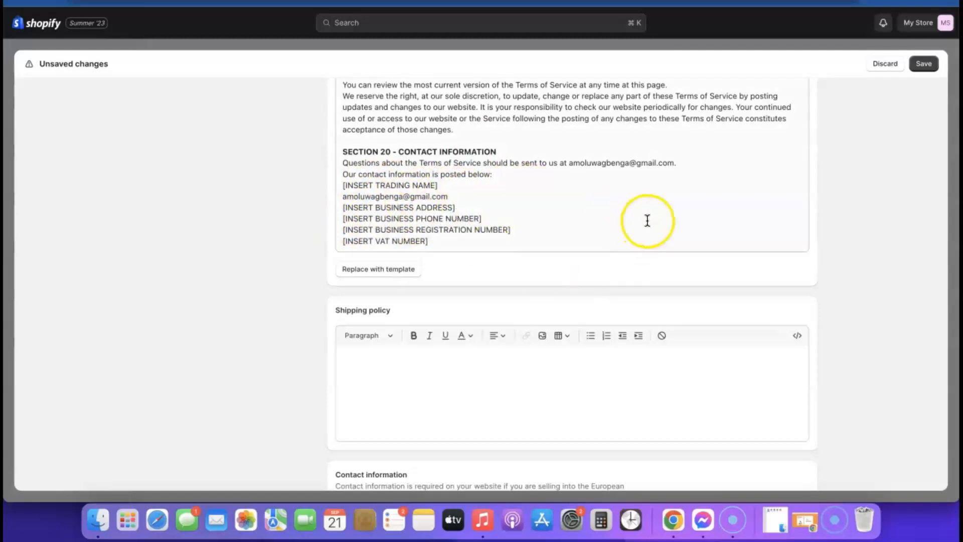
pyautogui.scroll(-2, 645, 218)
# - Begin the empty shipping policy, then save the policies and close Settings
pyautogui.click(436, 326)
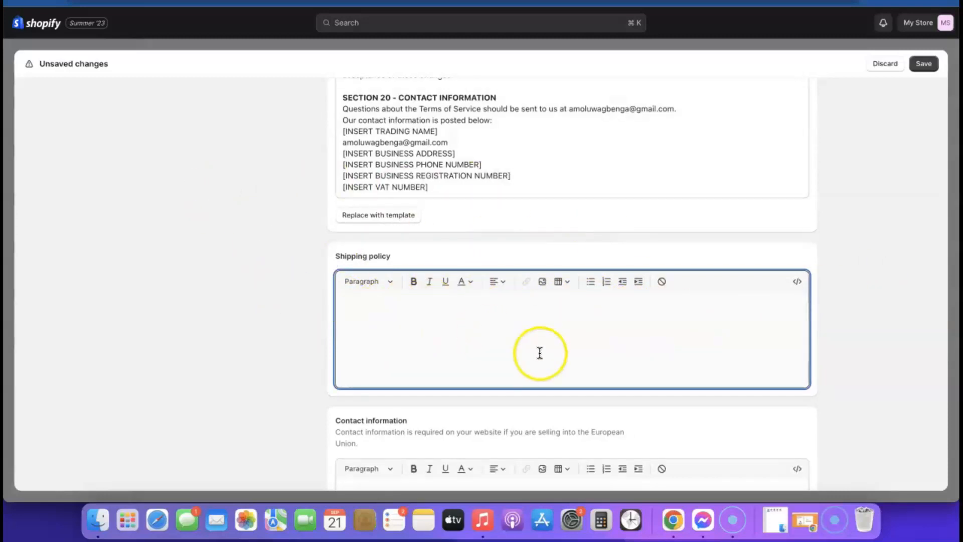
pyautogui.scroll(-3, 727, 316)
pyautogui.scroll(-3, 731, 312)
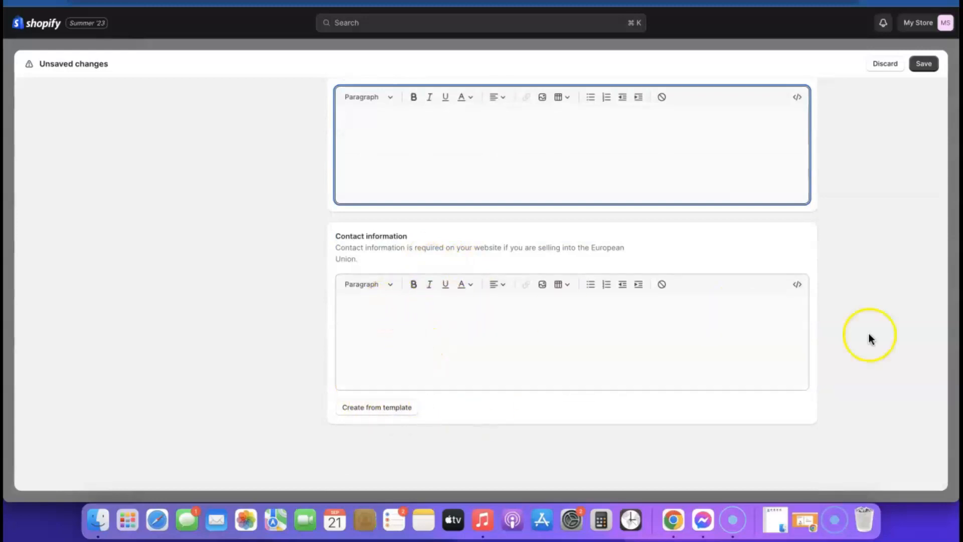
pyautogui.scroll(2, 806, 359)
pyautogui.scroll(-2, 806, 360)
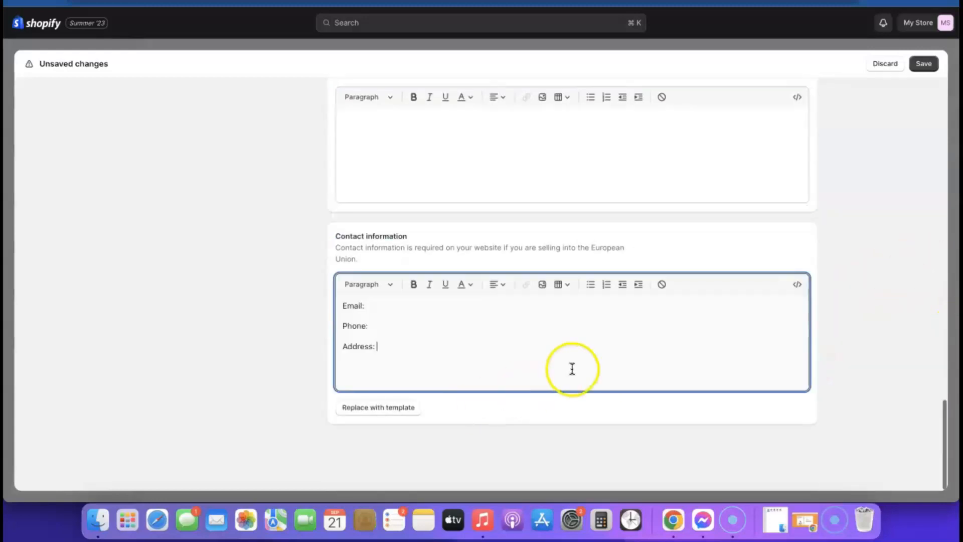
pyautogui.scroll(20, 589, 342)
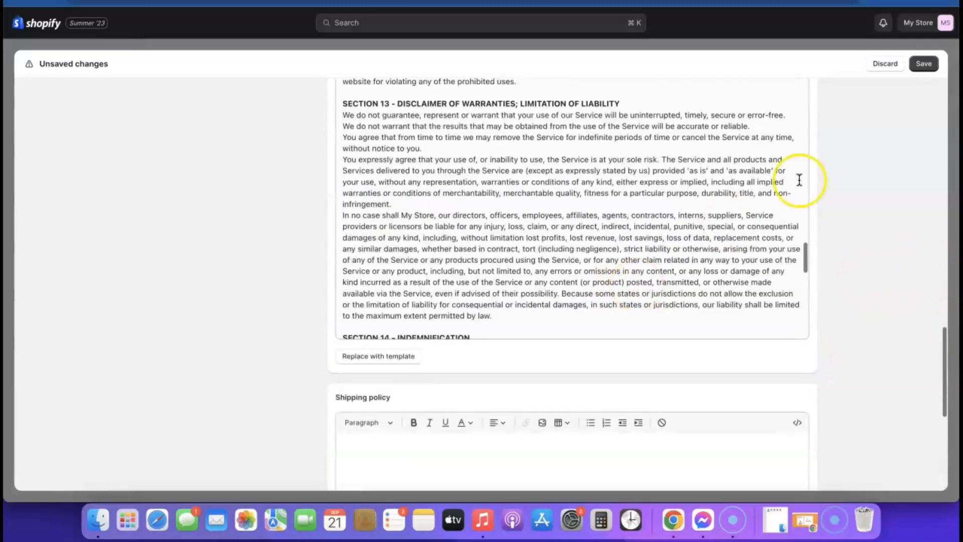
pyautogui.click(929, 67)
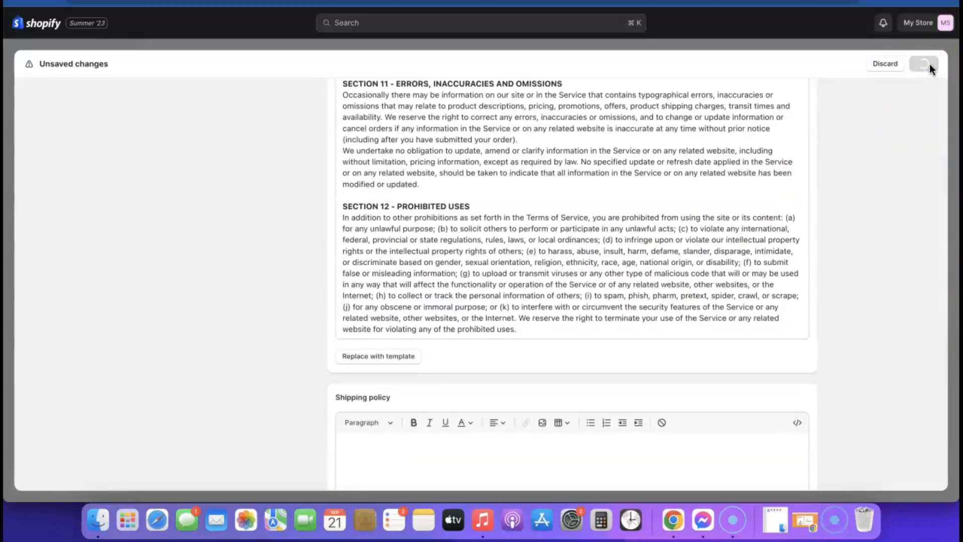
pyautogui.click(928, 63)
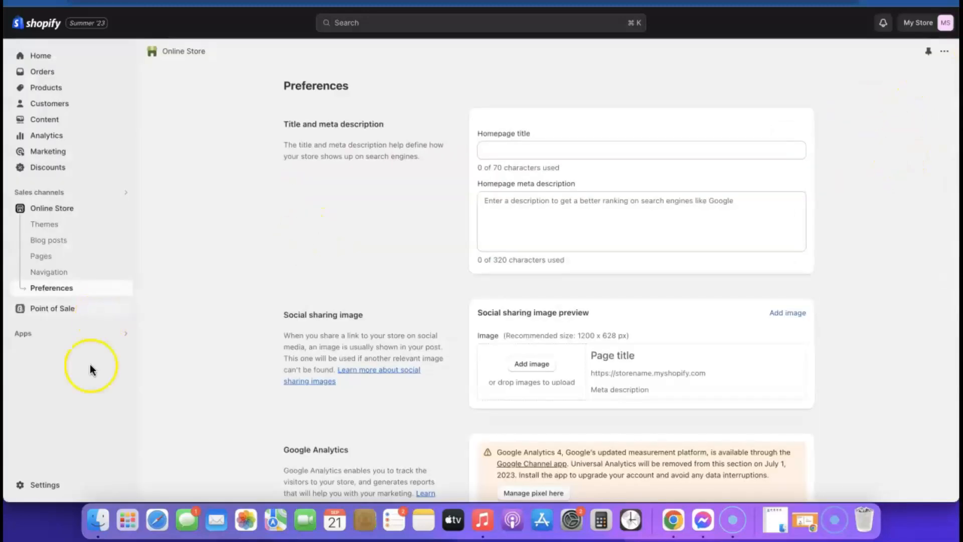
# - Add a Privacy Policy link to the Footer menu in Navigation
pyautogui.click(53, 275)
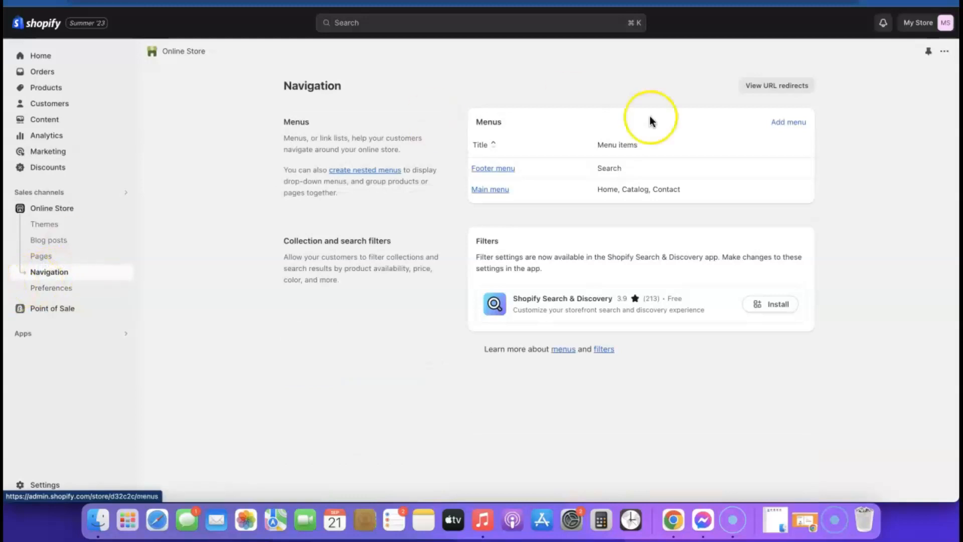
pyautogui.click(504, 170)
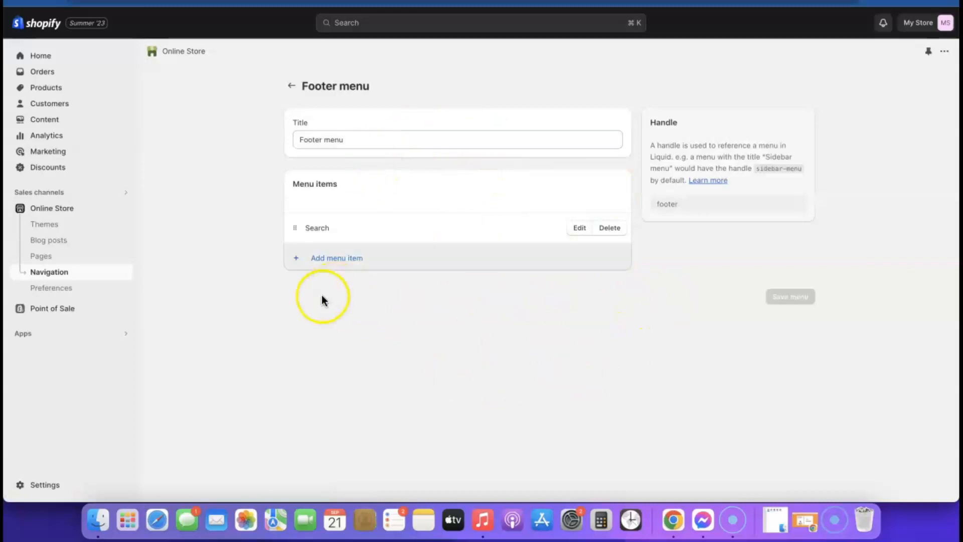
pyautogui.click(327, 260)
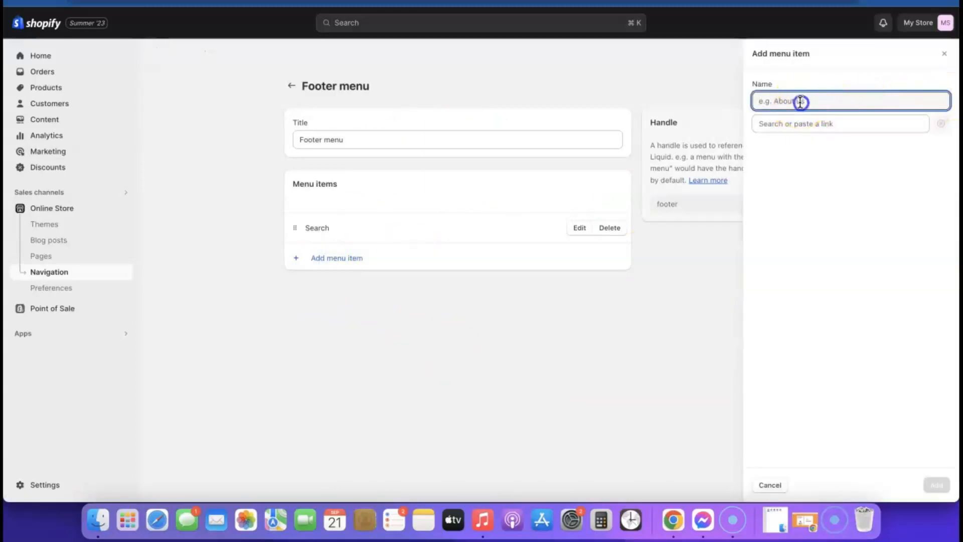
pyautogui.click(807, 123)
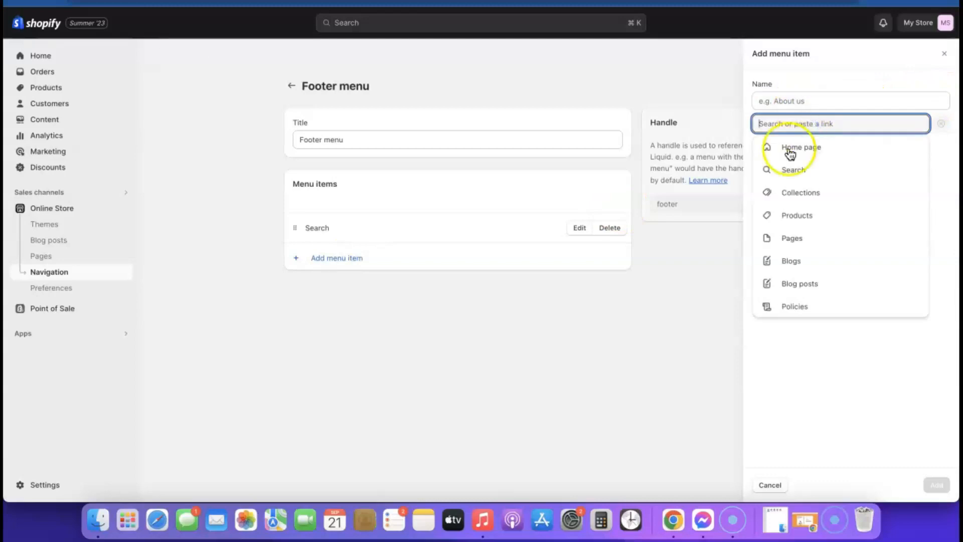
pyautogui.click(795, 306)
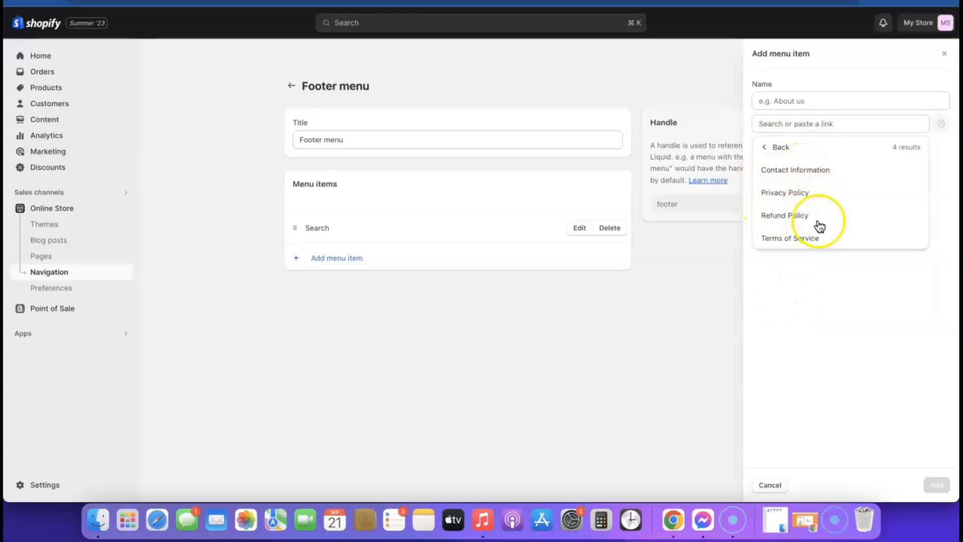
pyautogui.click(781, 193)
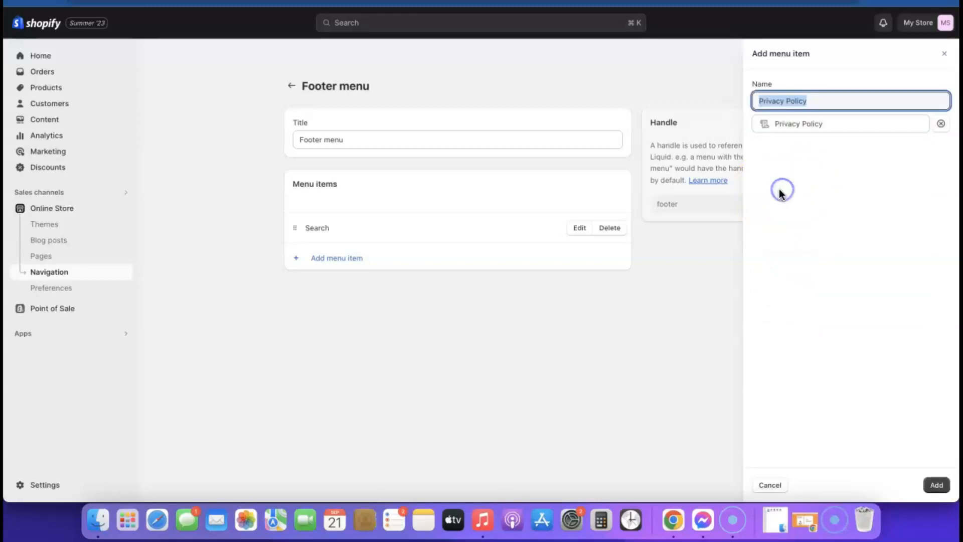
pyautogui.click(936, 485)
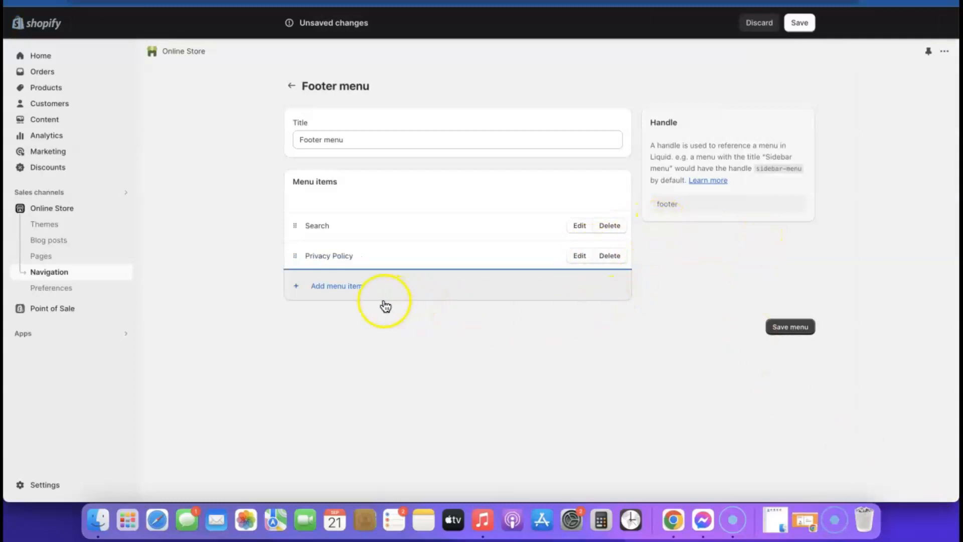
# - Add a Refund Policy link to the Footer menu
pyautogui.click(326, 288)
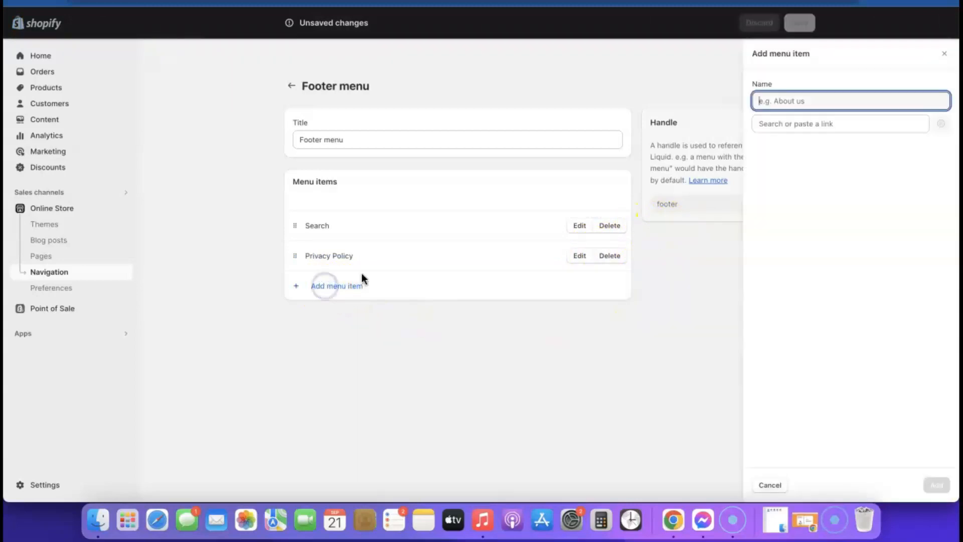
pyautogui.click(789, 122)
pyautogui.click(790, 309)
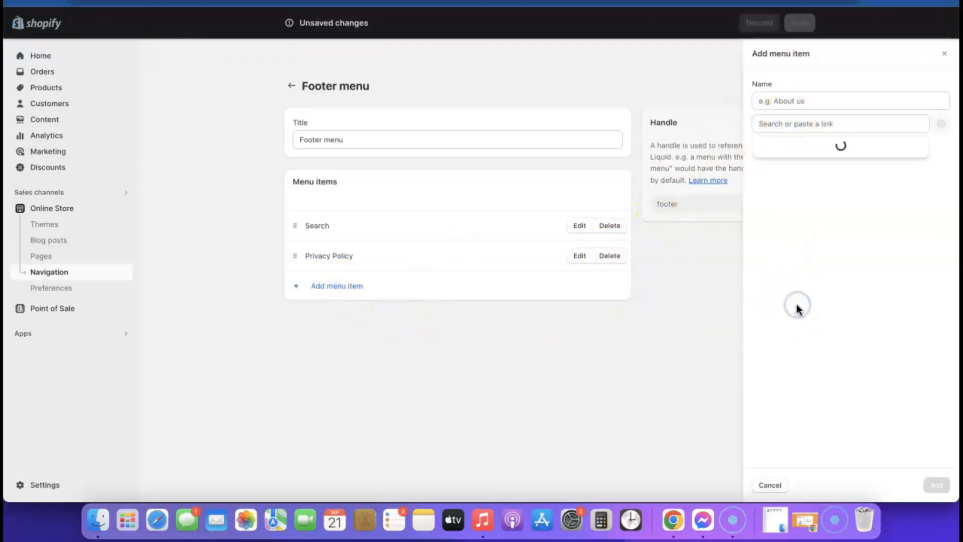
pyautogui.click(785, 216)
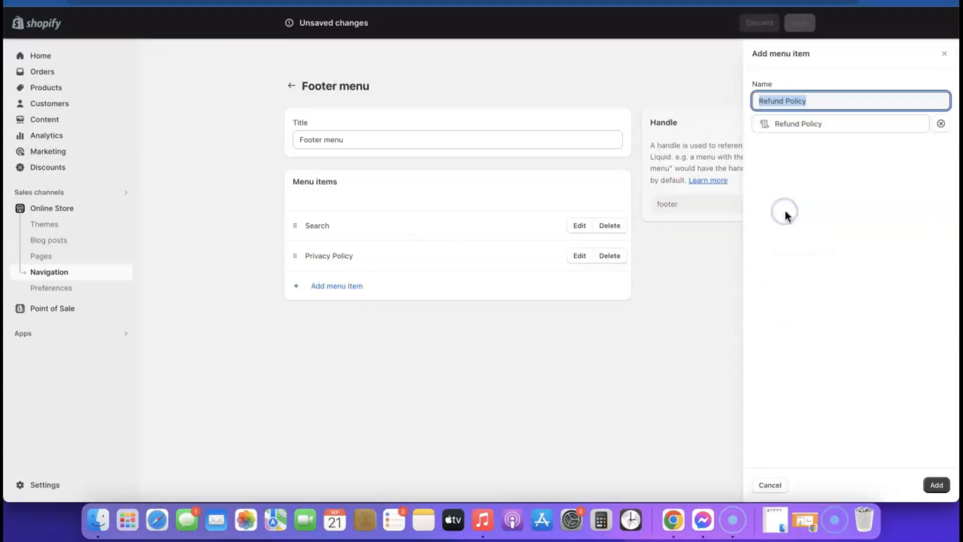
pyautogui.click(936, 485)
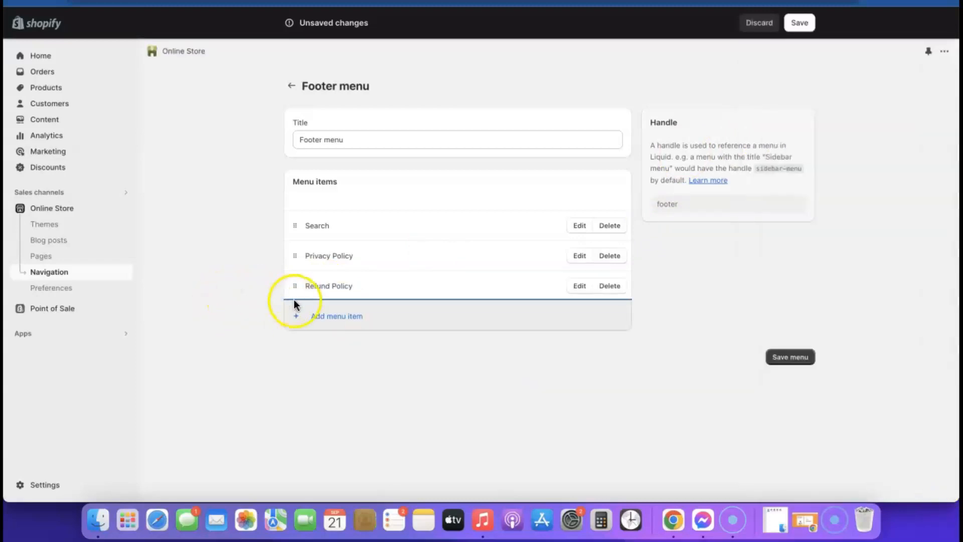
# - Add a Terms of Service link to the Footer menu
pyautogui.click(318, 316)
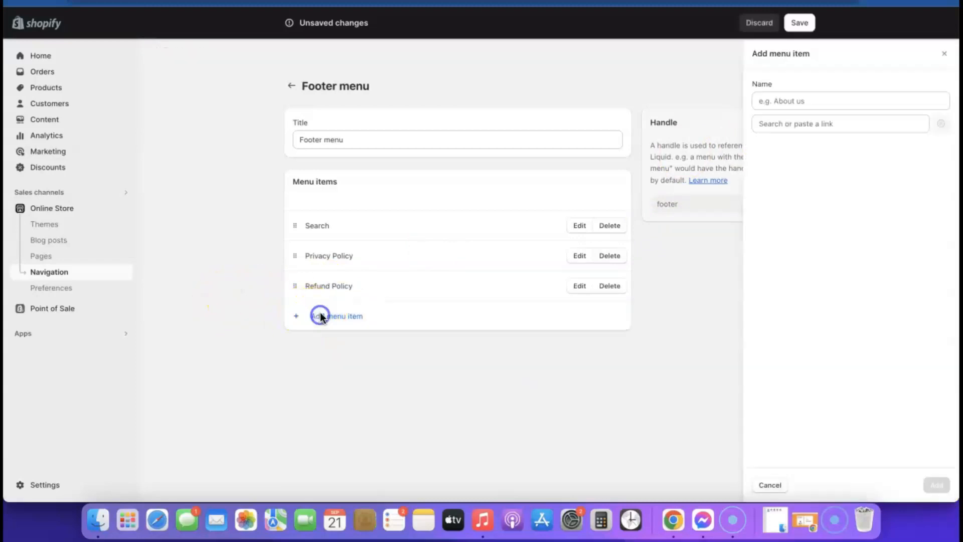
pyautogui.click(762, 123)
pyautogui.click(801, 311)
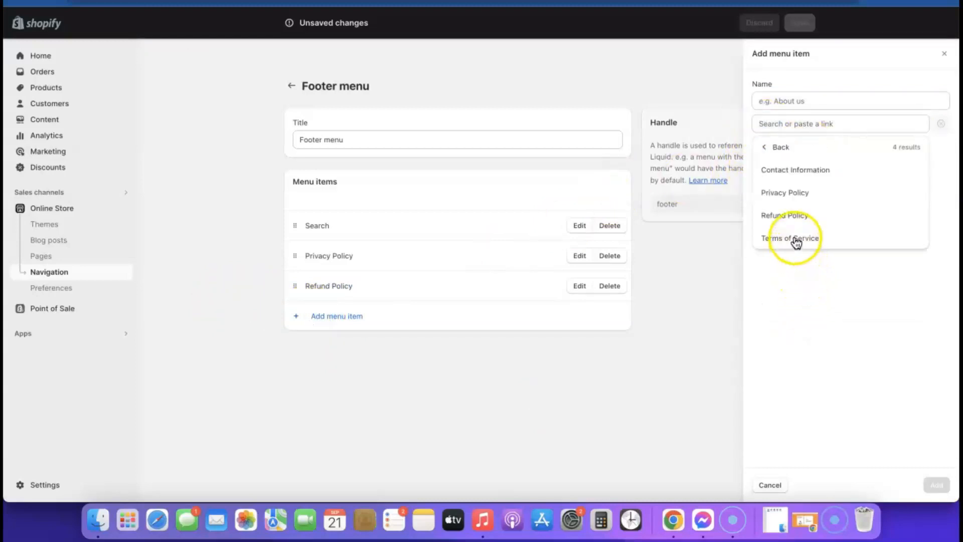
pyautogui.click(795, 238)
pyautogui.click(936, 485)
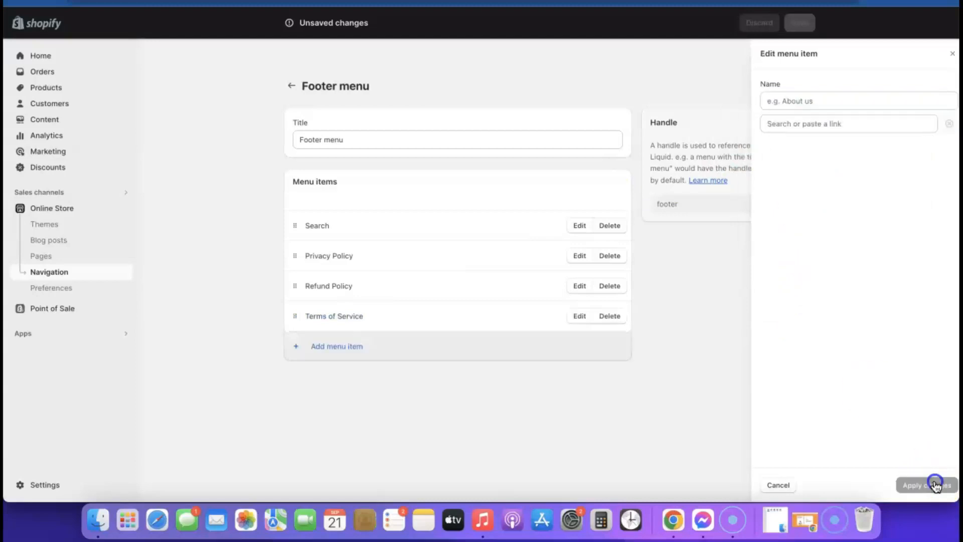
# - Add a Contact Information link to the Footer menu and save the menu
pyautogui.click(350, 355)
pyautogui.click(795, 124)
pyautogui.click(800, 307)
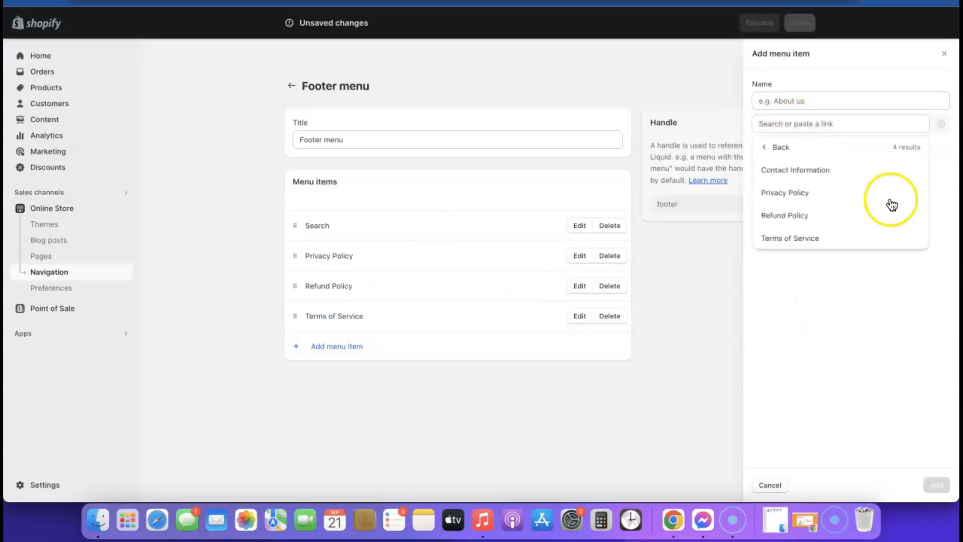
pyautogui.click(805, 170)
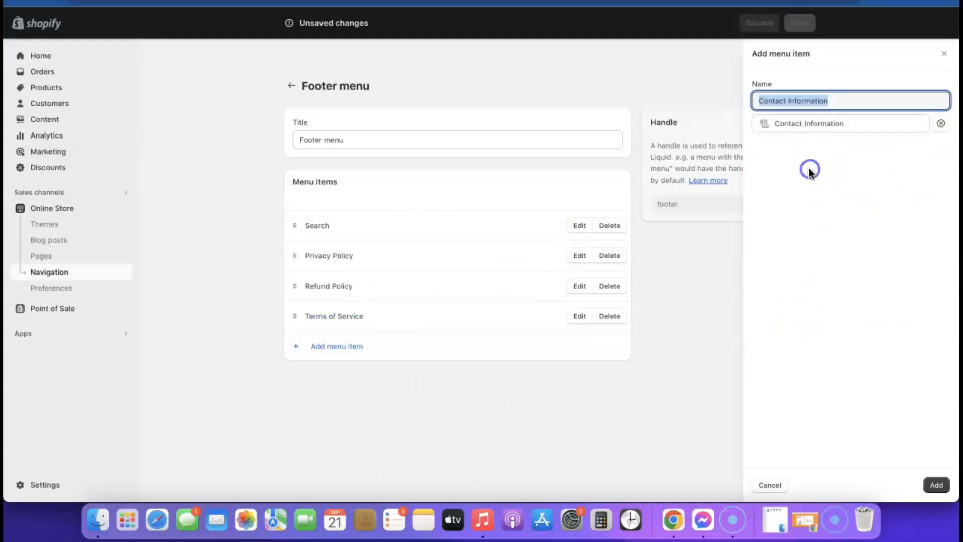
pyautogui.click(937, 485)
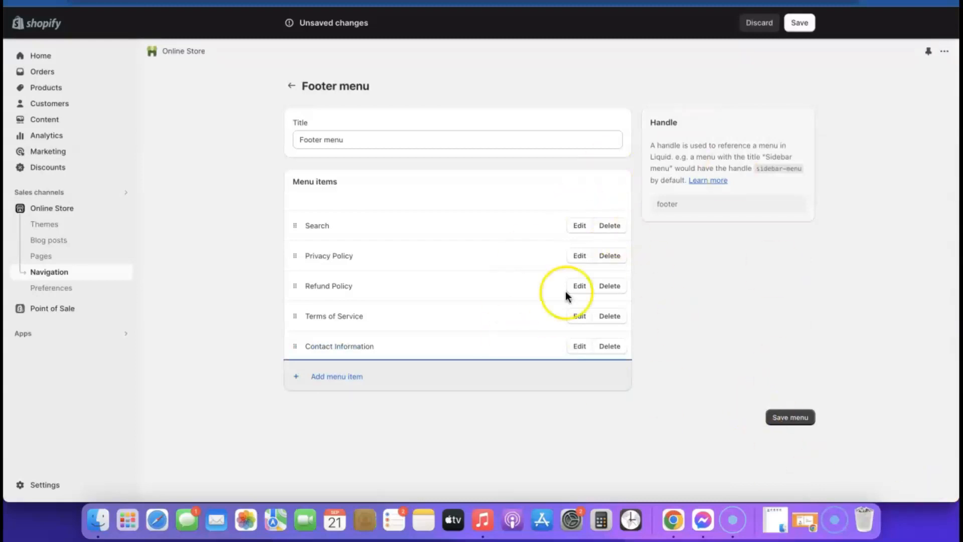
pyautogui.click(789, 422)
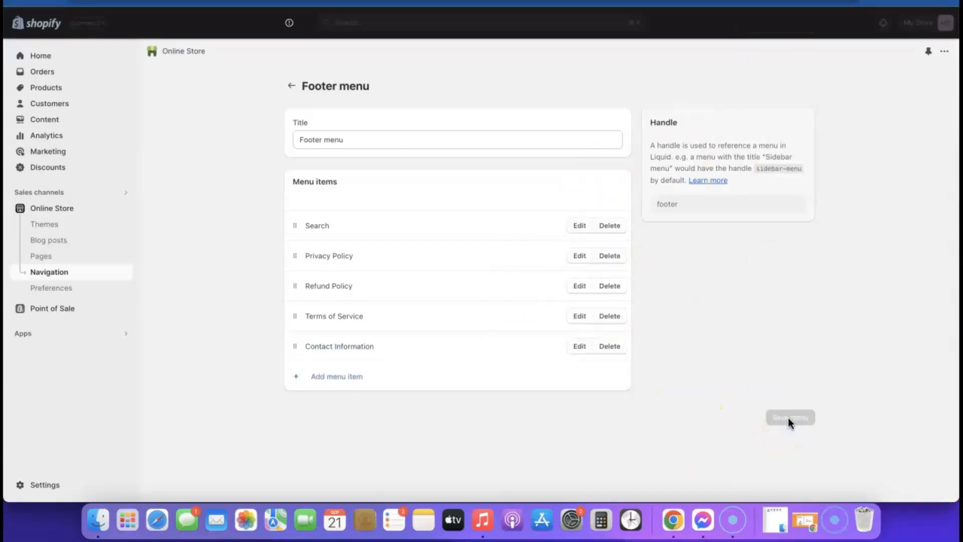
# - Add a Menu block to the Sense theme's footer section in the theme customizer
pyautogui.click(292, 86)
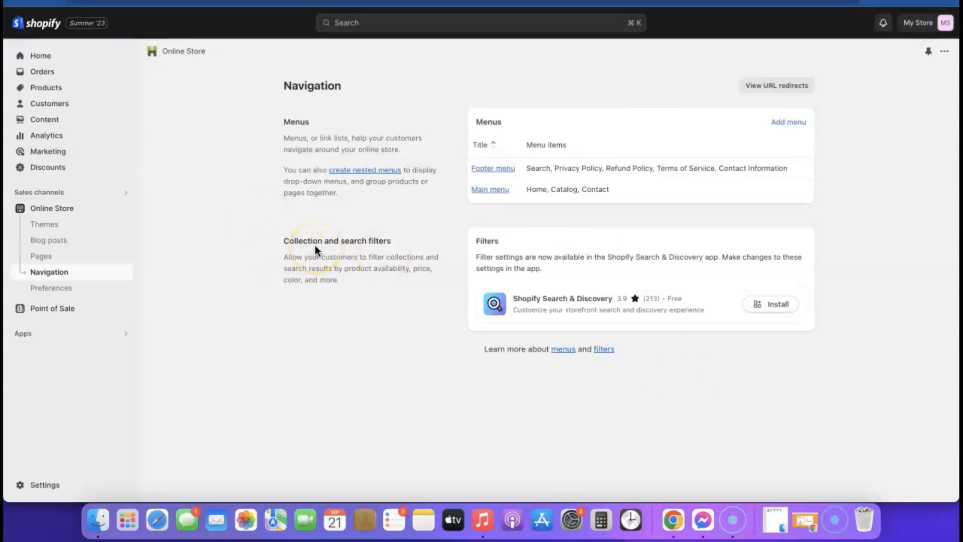
pyautogui.click(60, 210)
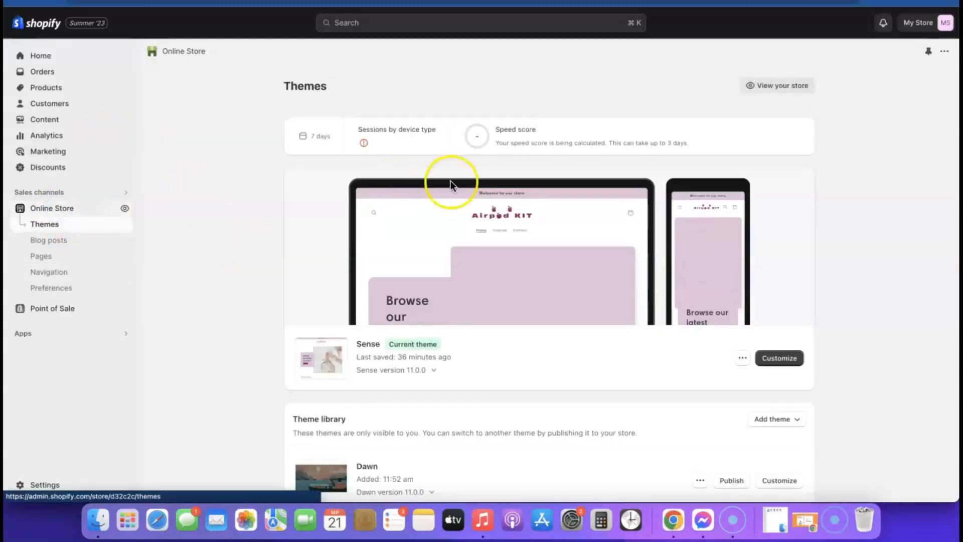
pyautogui.click(787, 359)
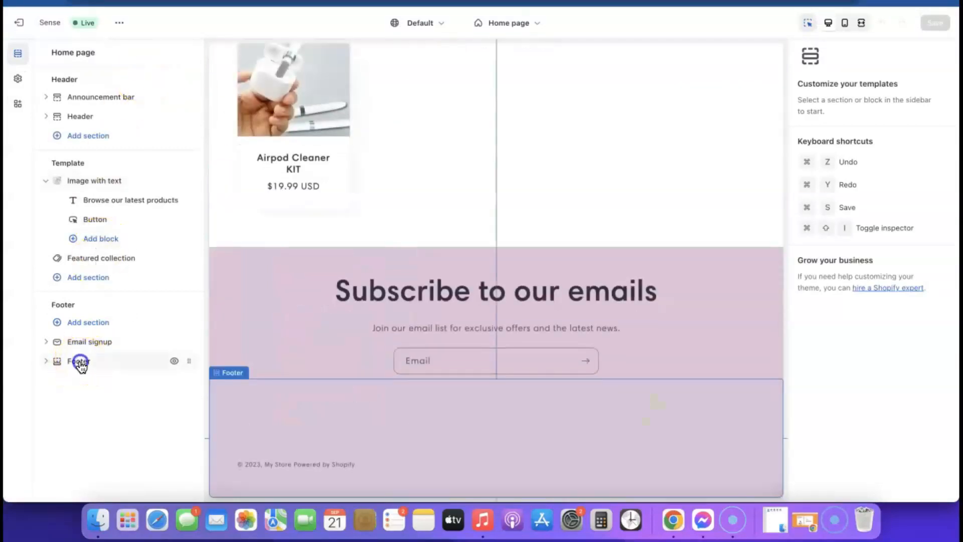
pyautogui.click(81, 363)
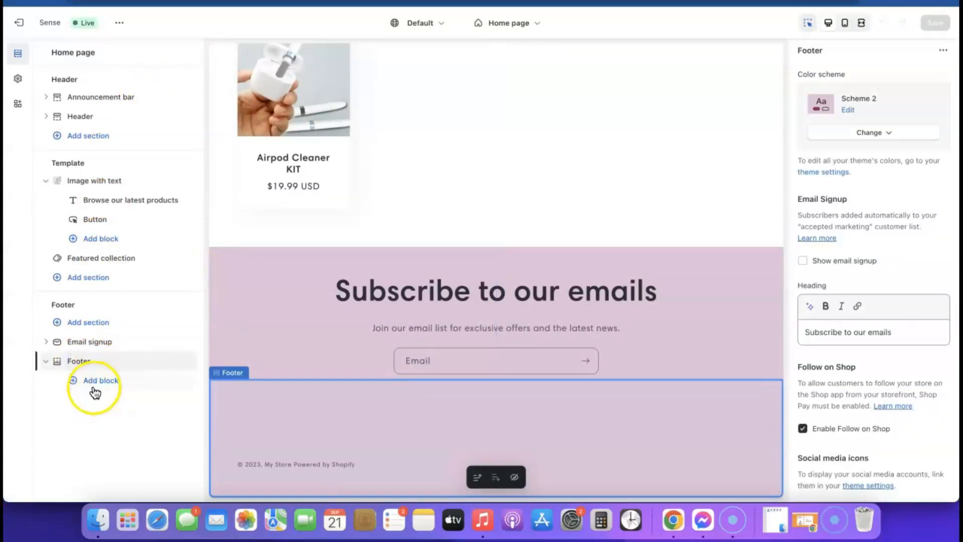
pyautogui.click(102, 381)
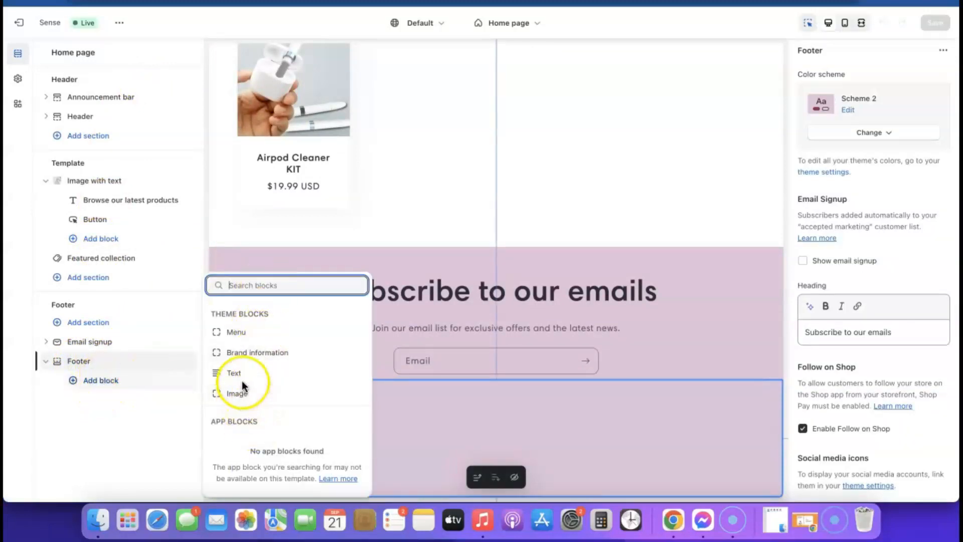
pyautogui.click(237, 332)
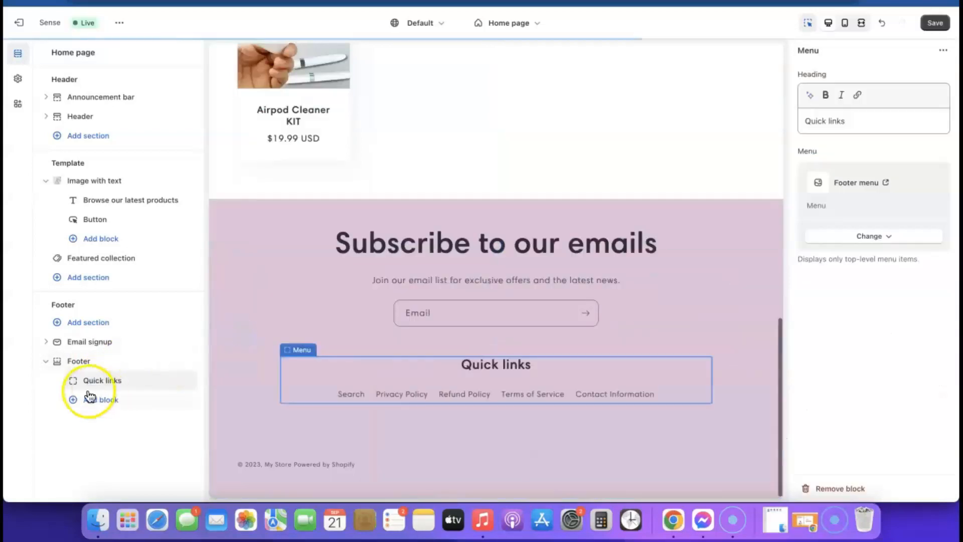